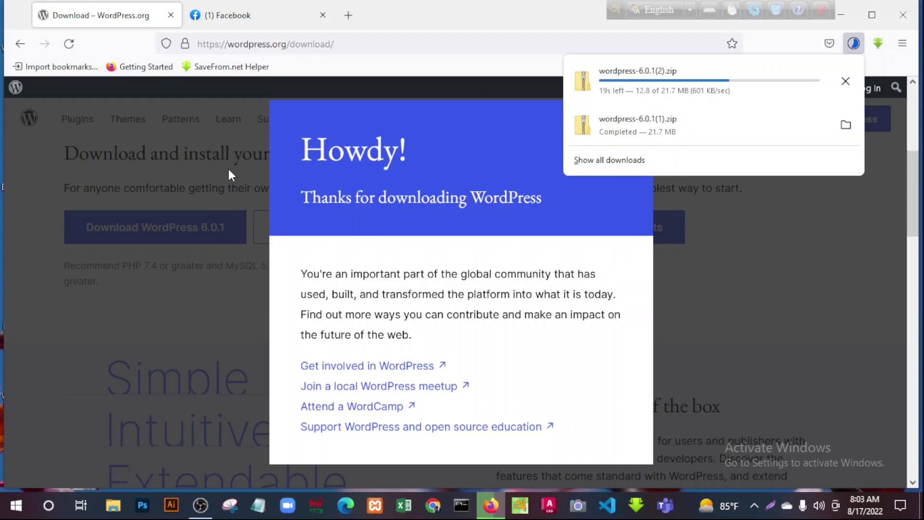
# Dismiss the downloads list and the thanks-for-downloading message after the WordPress 6.0.1 download
pyautogui.click(440, 73)
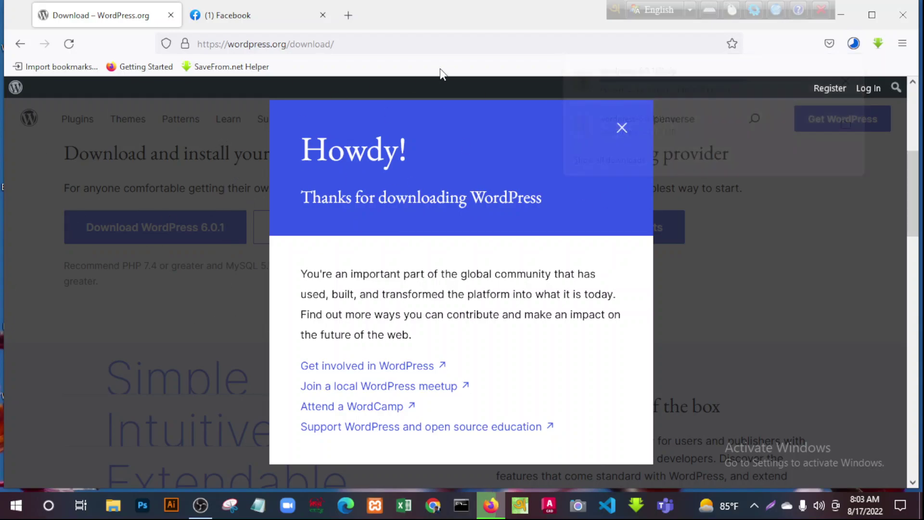
pyautogui.click(622, 129)
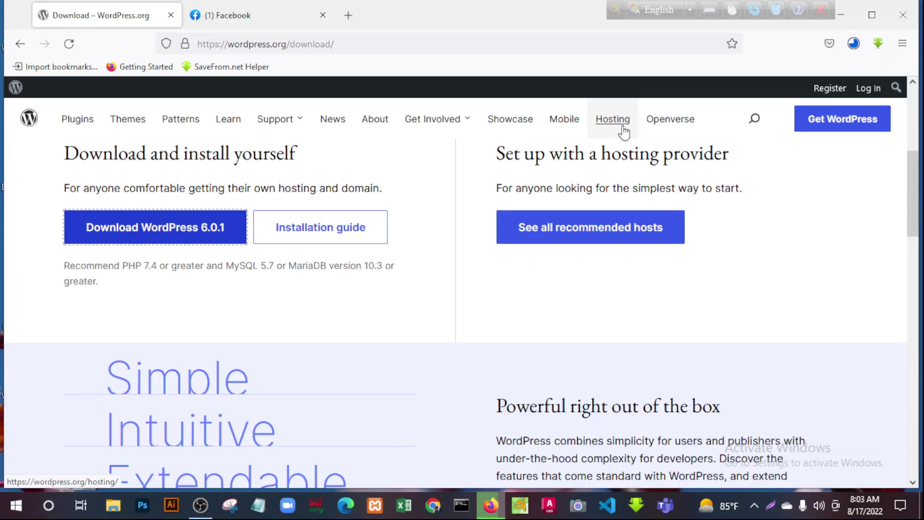
# Go back to the 'wordpress download' search results in Firefox
pyautogui.click(19, 43)
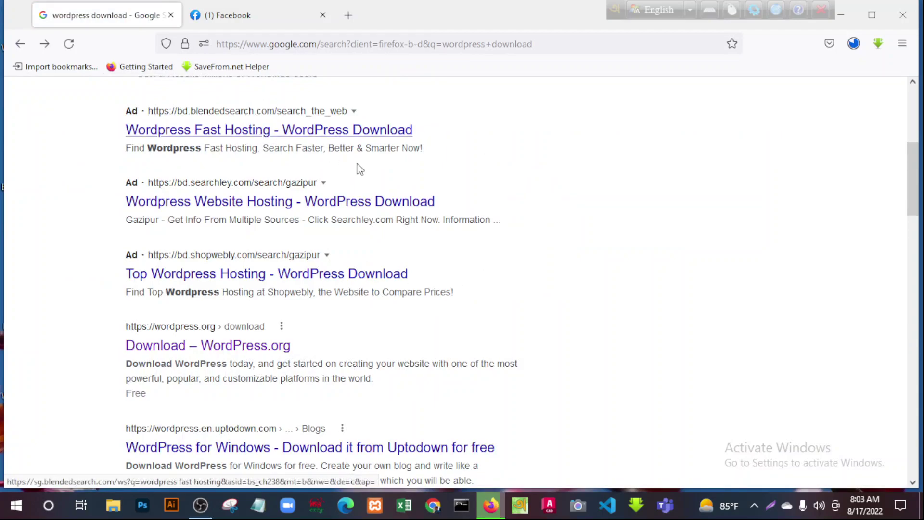
pyautogui.scroll(5, 347, 162)
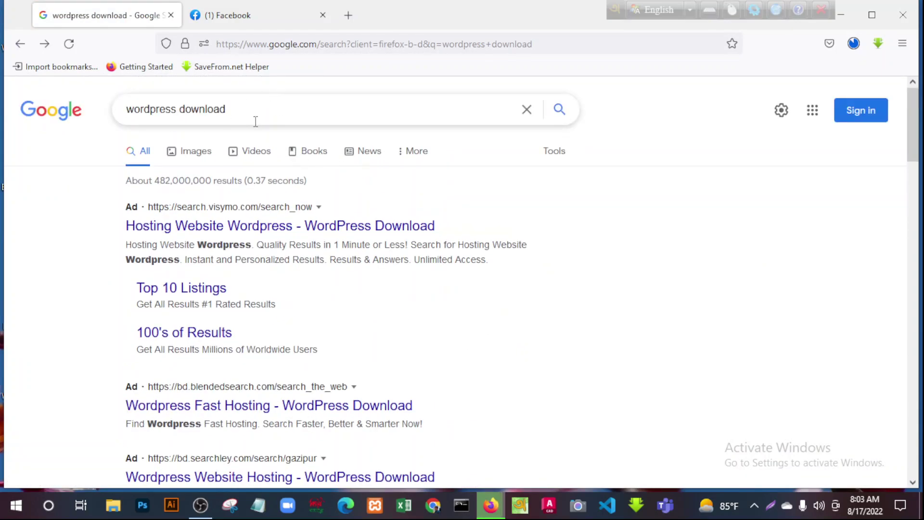
pyautogui.moveTo(245, 110); pyautogui.dragTo(28, 125)
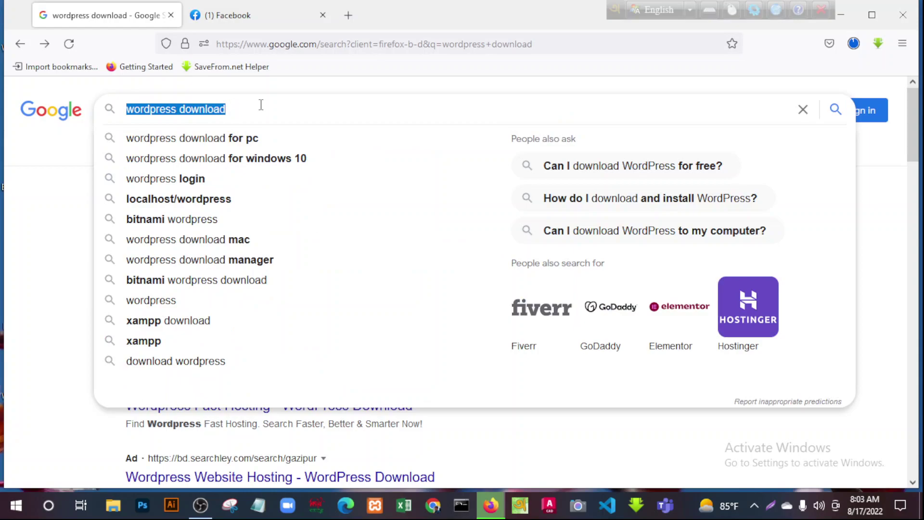
pyautogui.click(261, 105)
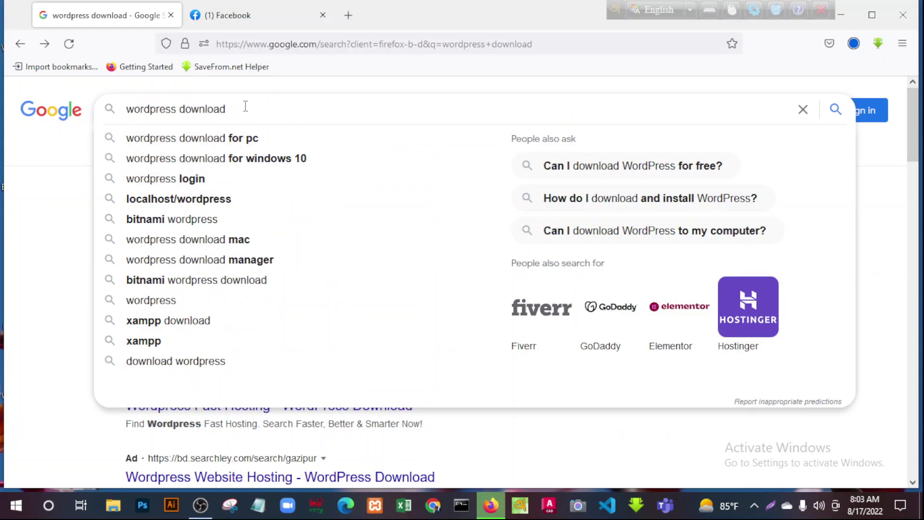
pyautogui.click(72, 183)
pyautogui.scroll(-6, 82, 185)
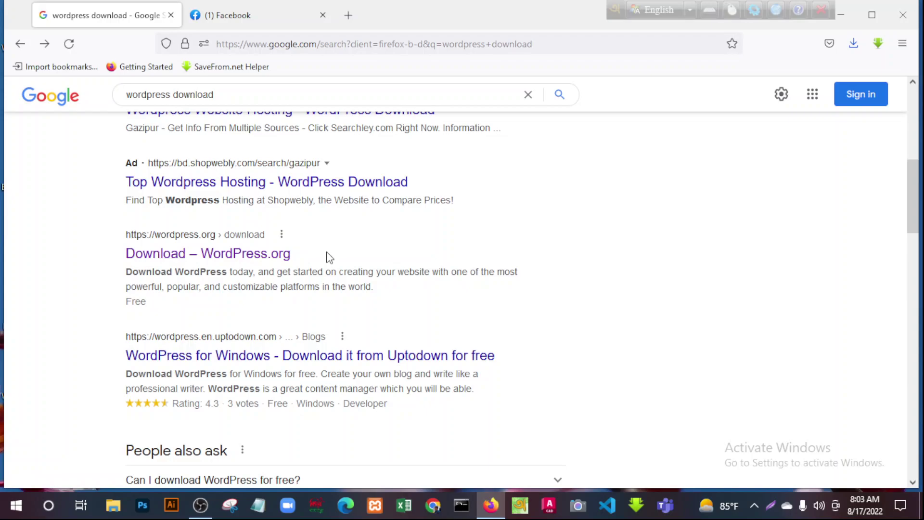
# Reopen the Download – WordPress.org page and show the downloaded WordPress zip in its folder
pyautogui.click(228, 260)
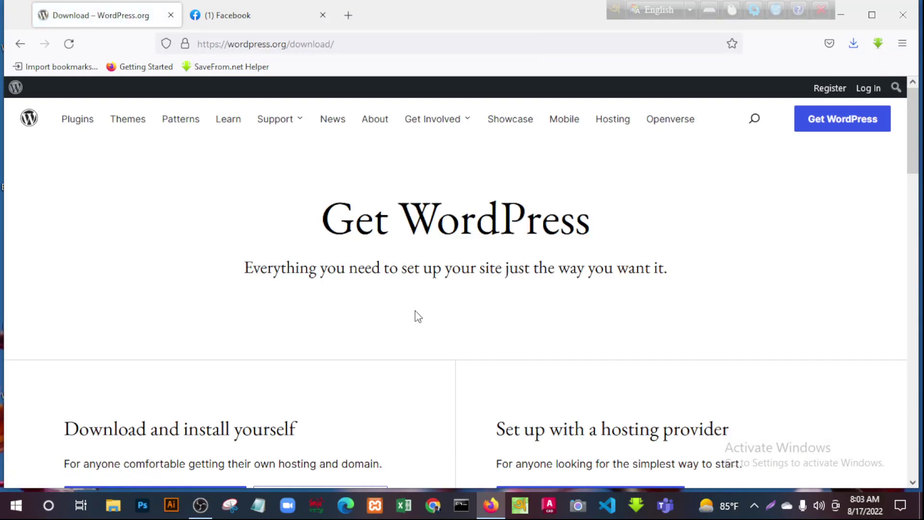
pyautogui.scroll(-5, 414, 308)
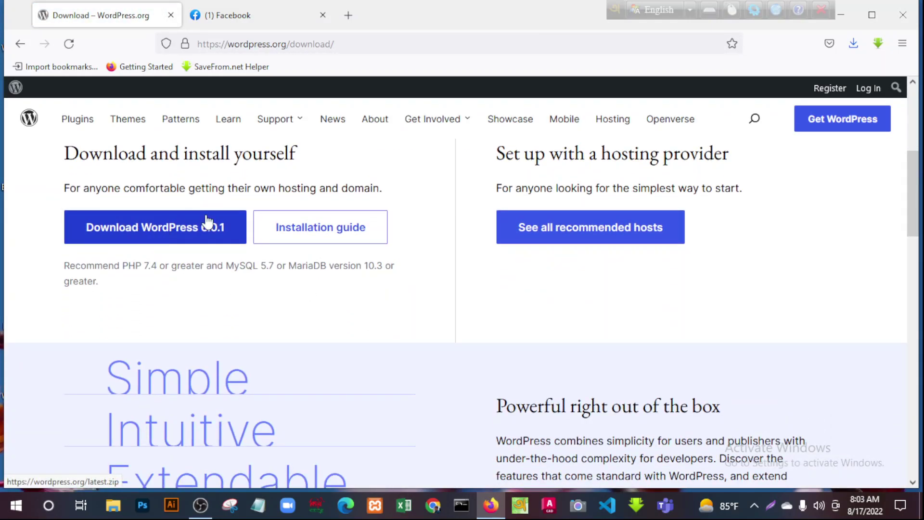
pyautogui.click(854, 44)
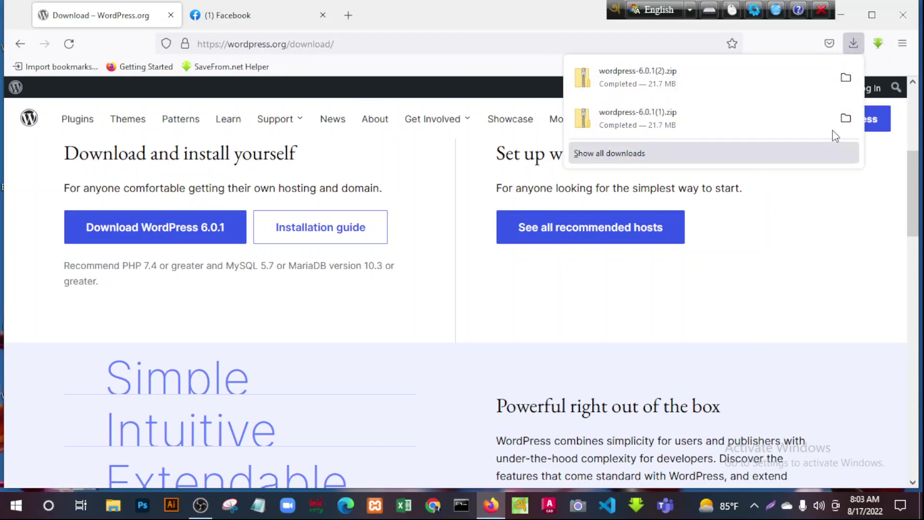
pyautogui.click(846, 78)
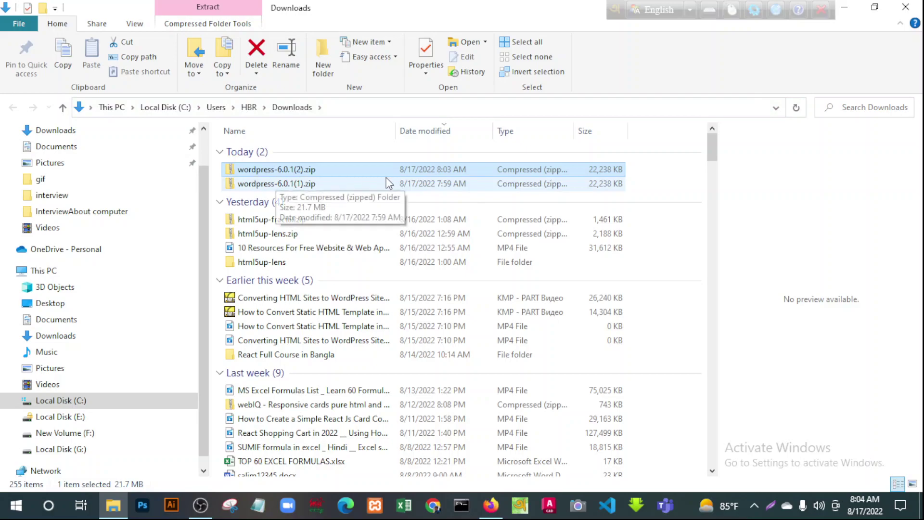
# Extract all of wordpress-6.0.1(1).zip into a wordpress-6.0.1(1) folder in Downloads
pyautogui.click(298, 185)
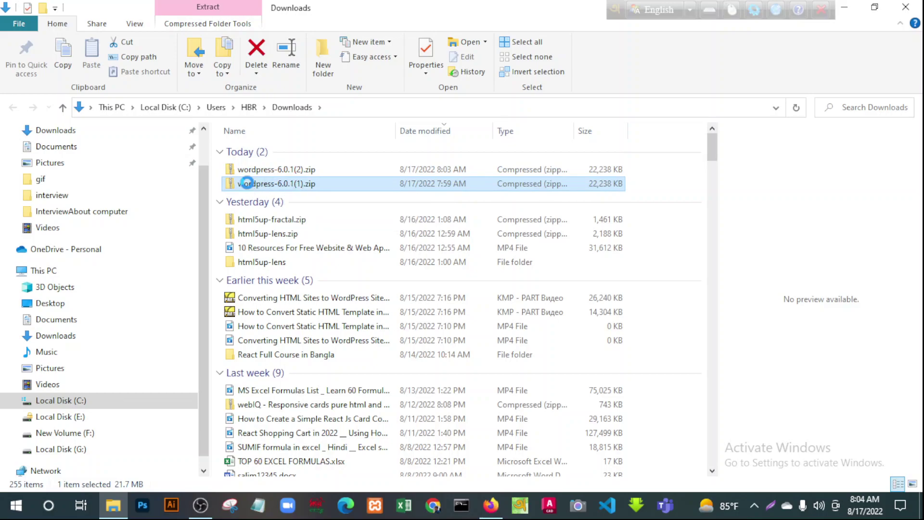
pyautogui.doubleClick(246, 184)
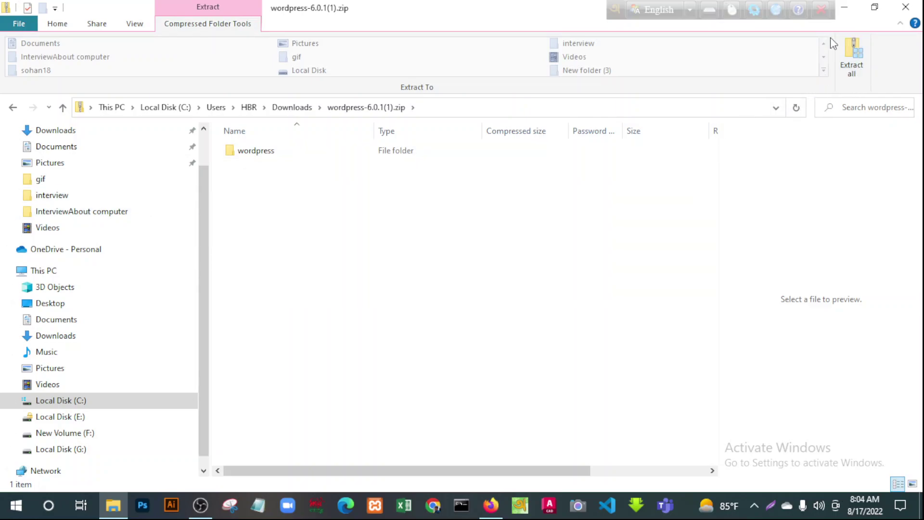
pyautogui.click(853, 74)
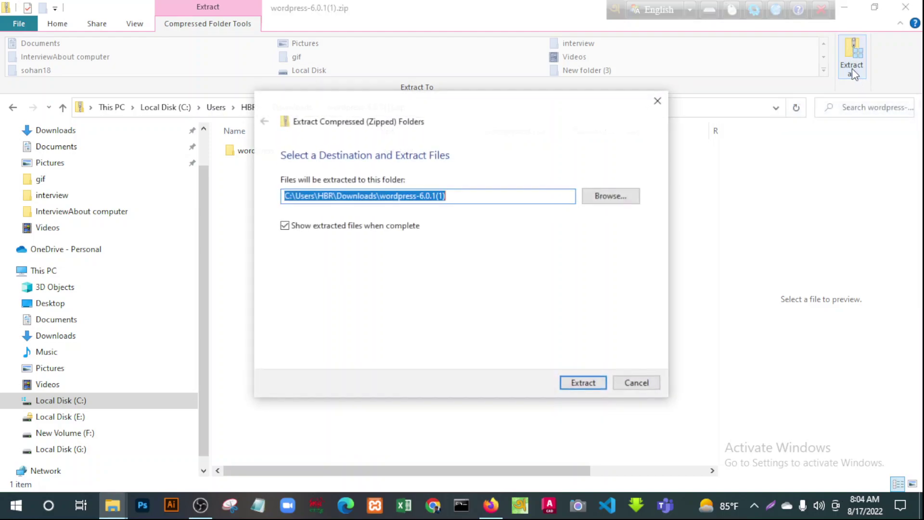
pyautogui.click(582, 383)
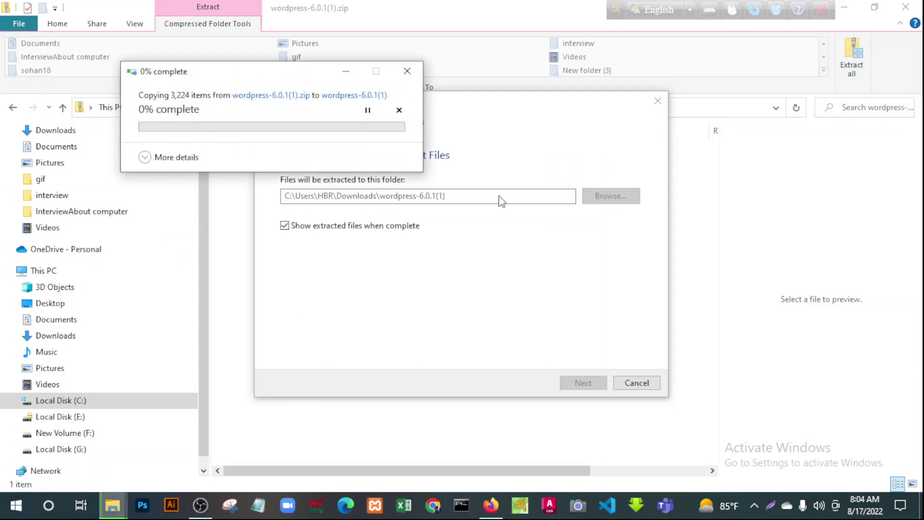
# Cut the extracted wordpress folder and close both File Explorer windows
pyautogui.click(200, 505)
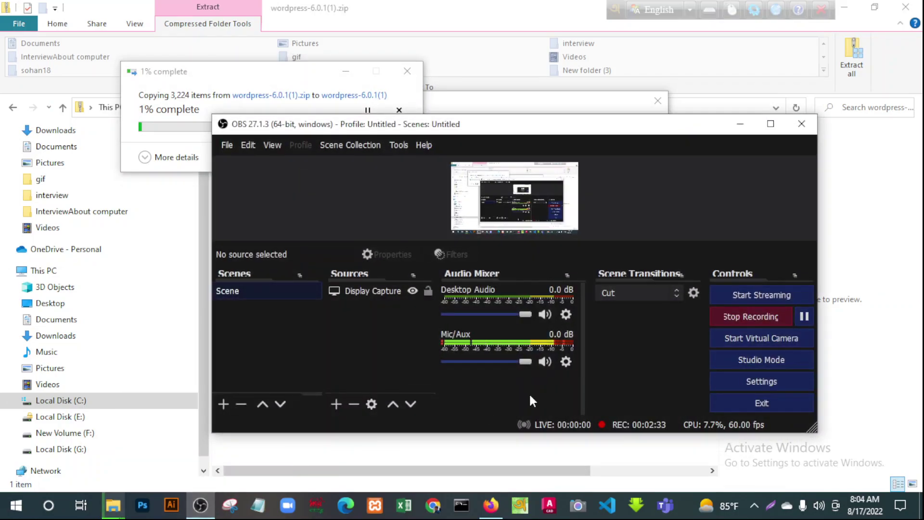
pyautogui.click(805, 316)
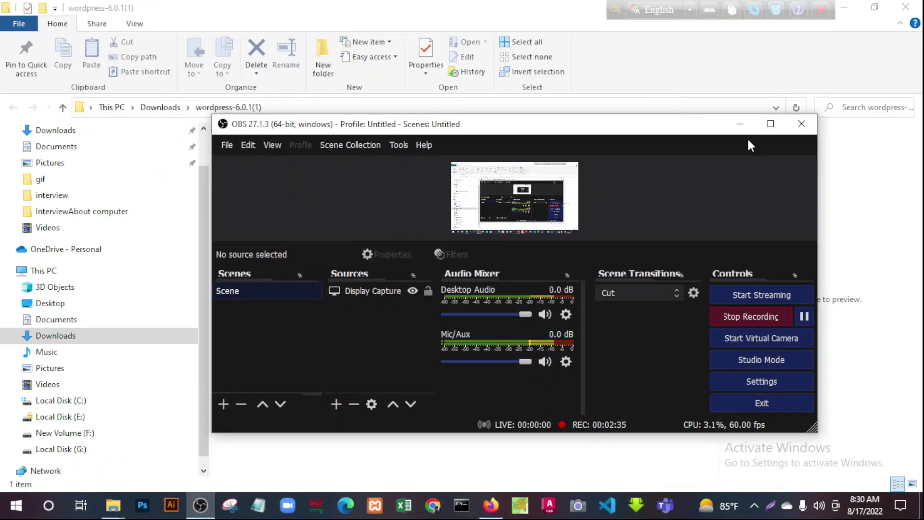
pyautogui.click(744, 125)
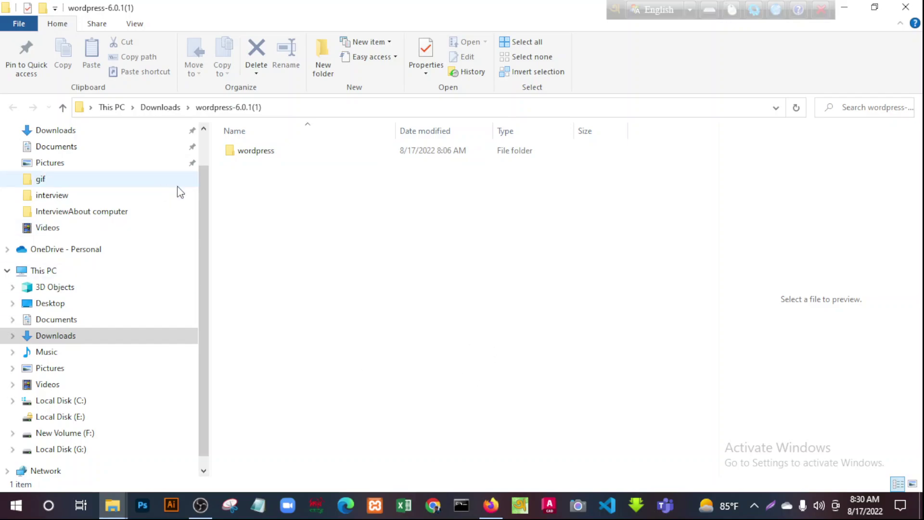
pyautogui.click(258, 155)
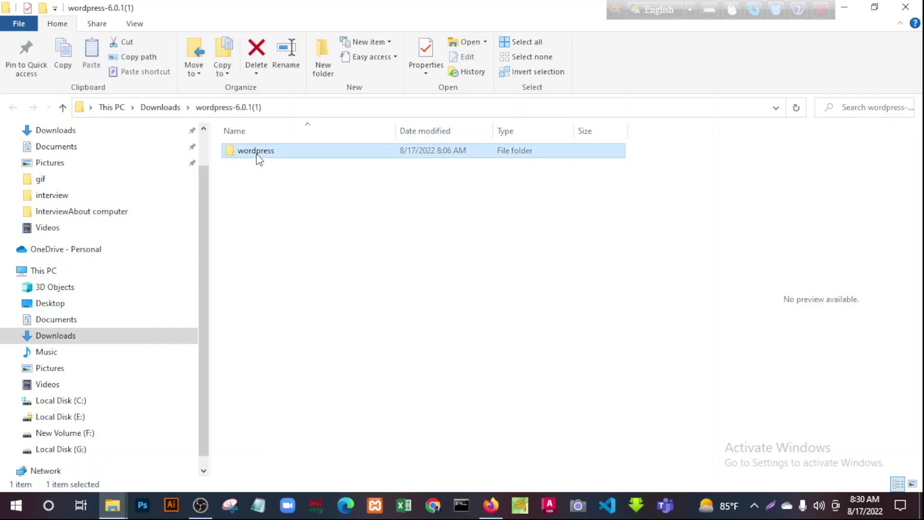
pyautogui.rightClick(259, 159)
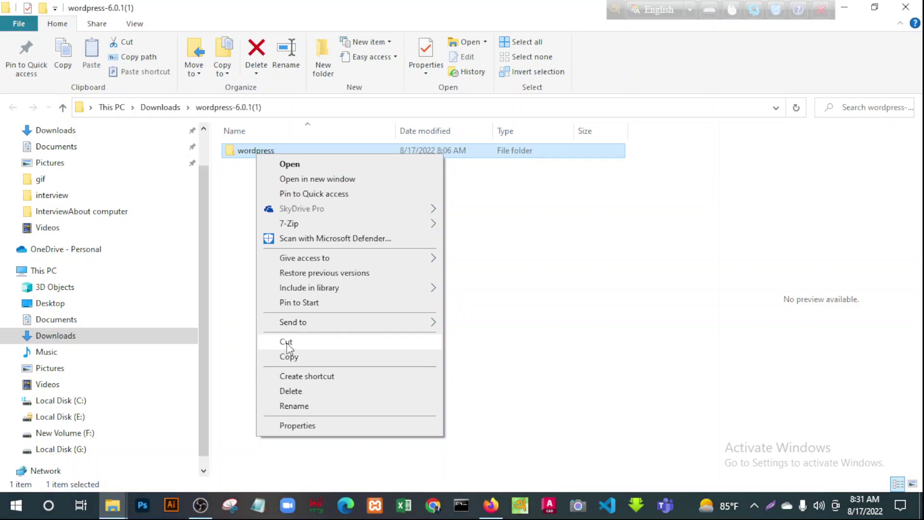
pyautogui.click(313, 342)
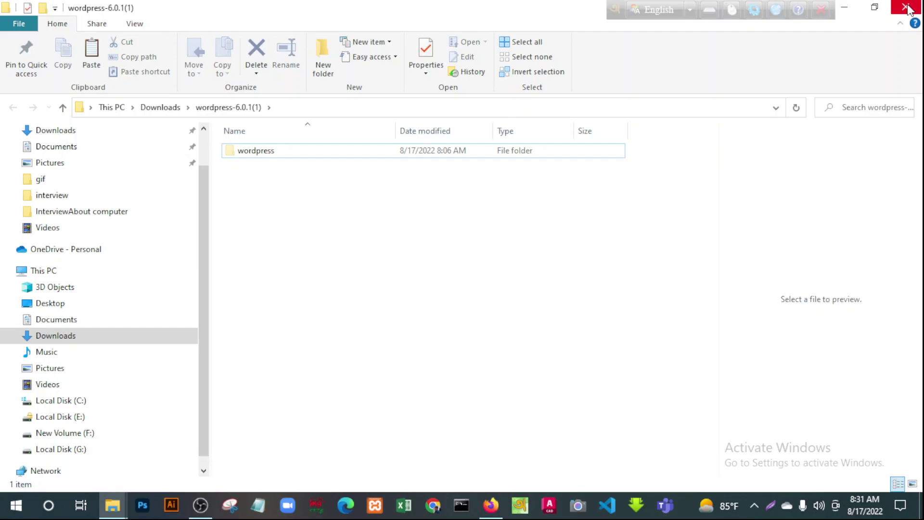
pyautogui.click(906, 8)
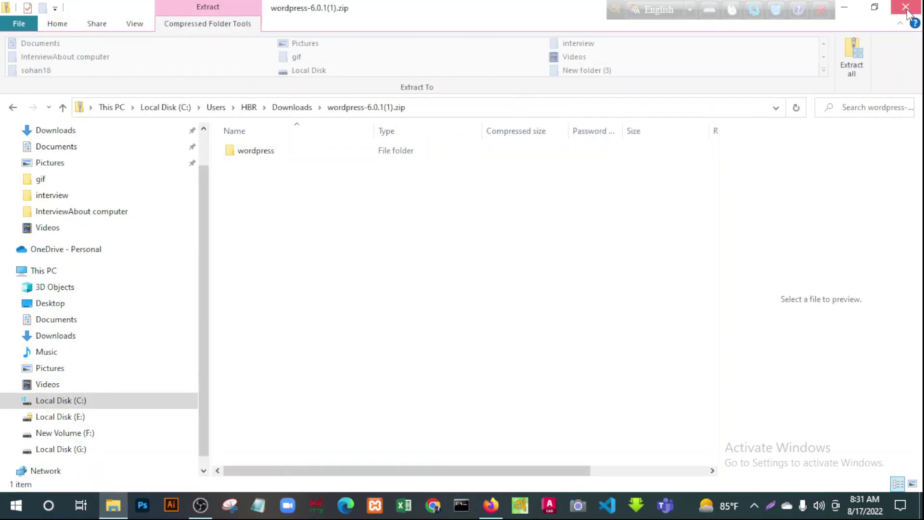
pyautogui.click(907, 11)
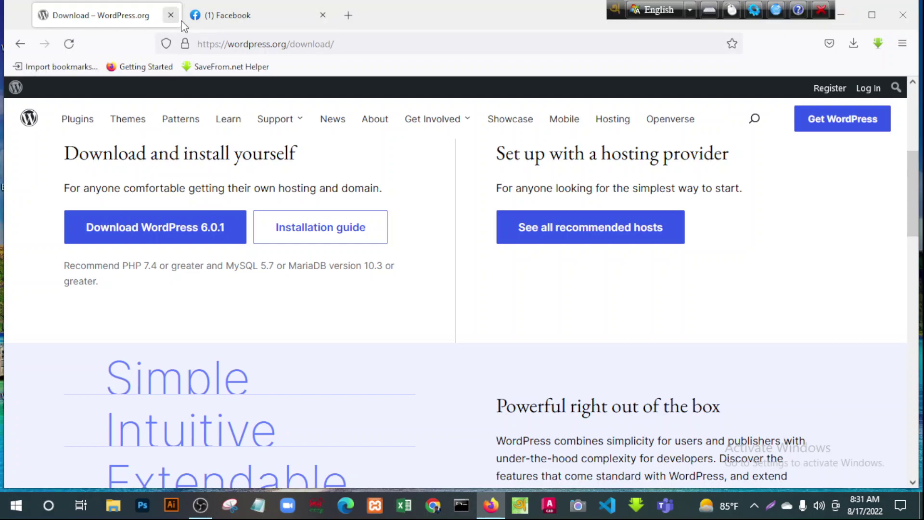
# Close the Download – WordPress.org tab and minimize Firefox
pyautogui.click(170, 15)
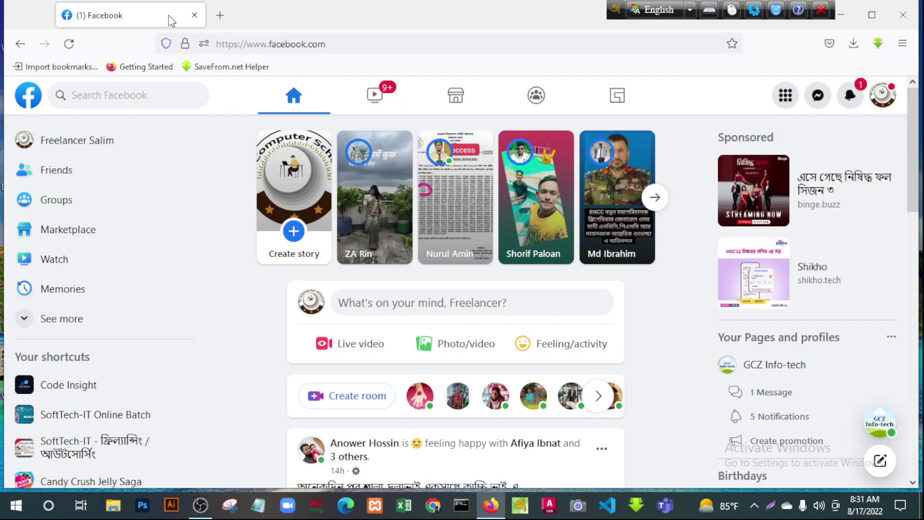
pyautogui.click(841, 14)
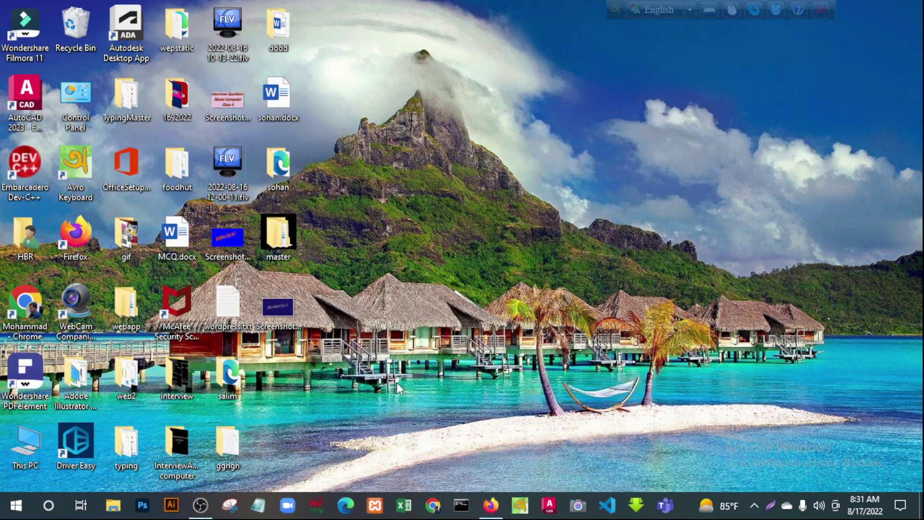
# Launch XAMPP, start Apache and MySQL, then minimize the Control Panel
pyautogui.click(378, 515)
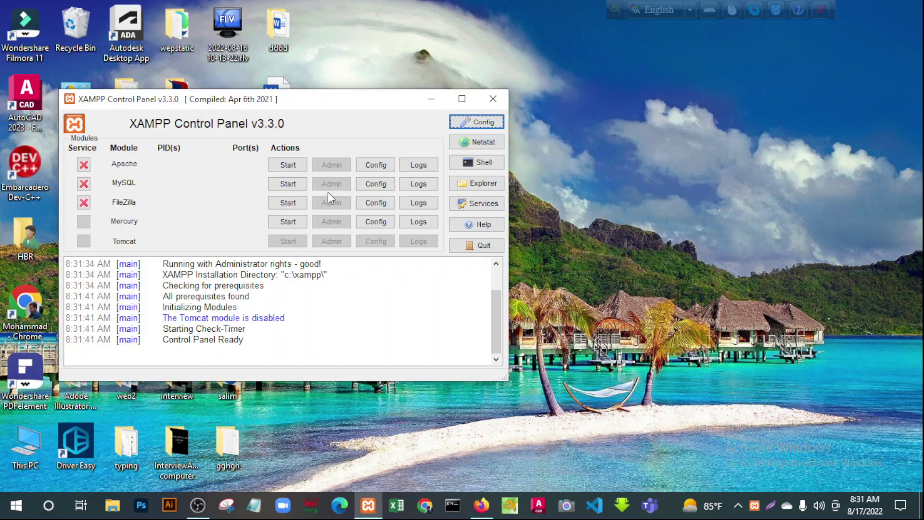
pyautogui.click(288, 166)
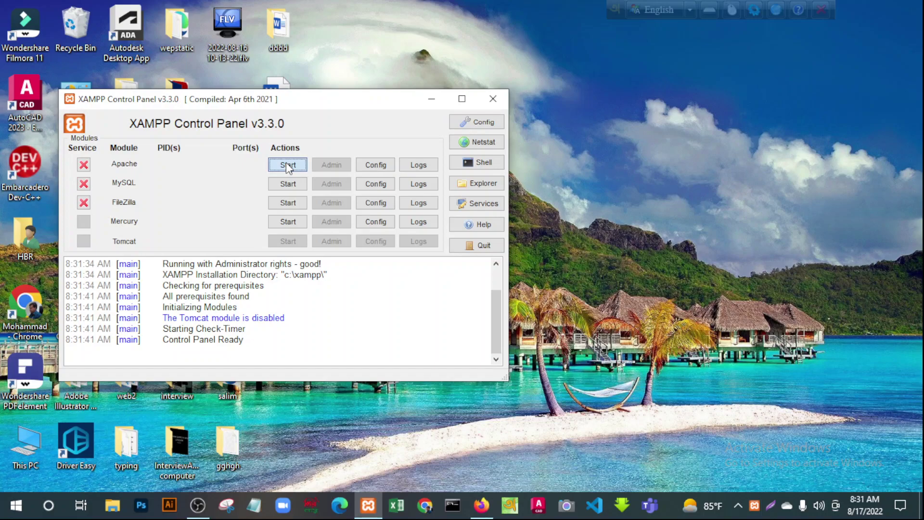
pyautogui.click(291, 188)
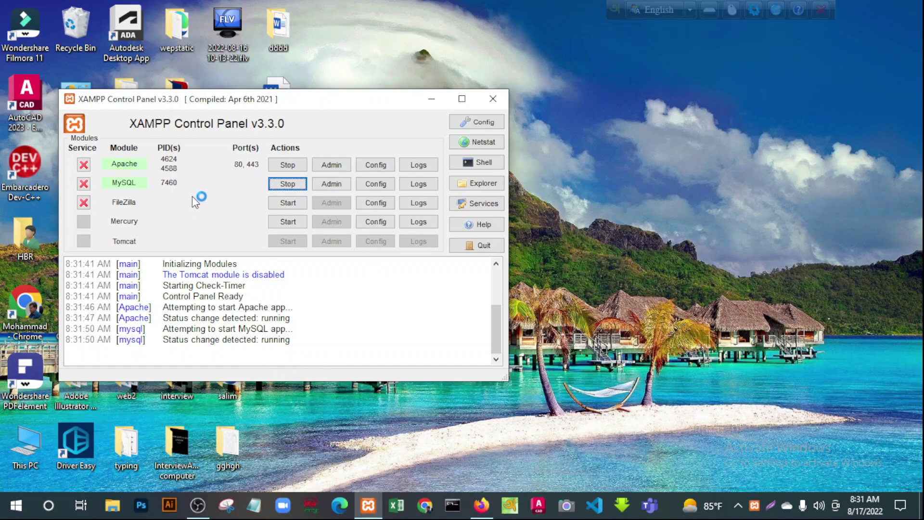
pyautogui.click(430, 98)
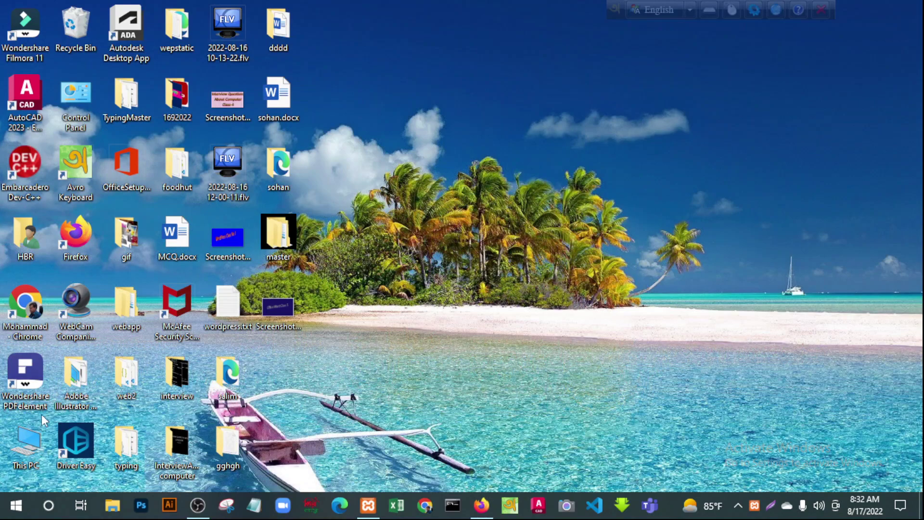
# Browse from This PC through Local Disk (C:) and xampp into the htdocs folder
pyautogui.doubleClick(29, 446)
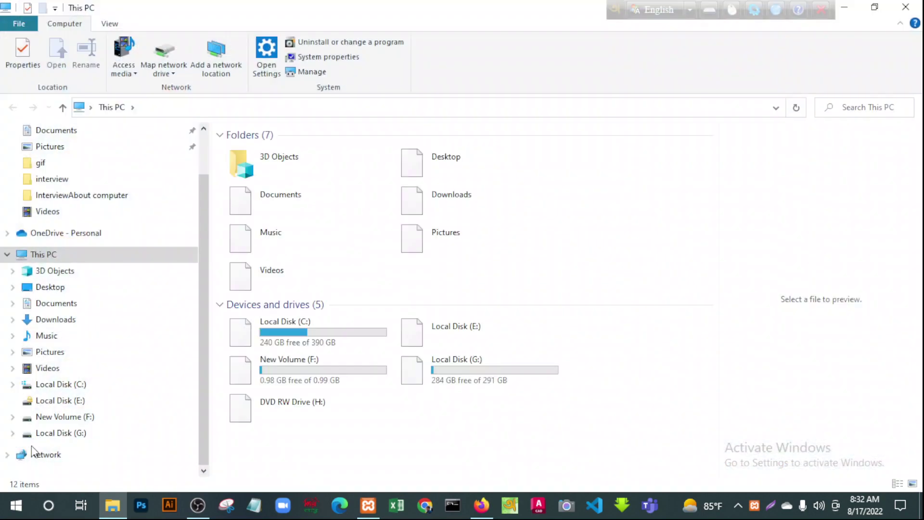
pyautogui.click(242, 346)
pyautogui.doubleClick(242, 347)
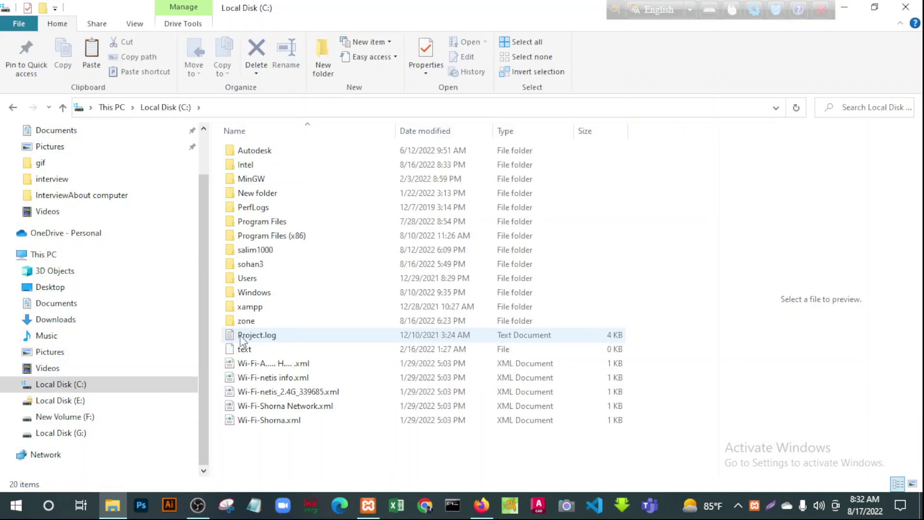
pyautogui.doubleClick(249, 310)
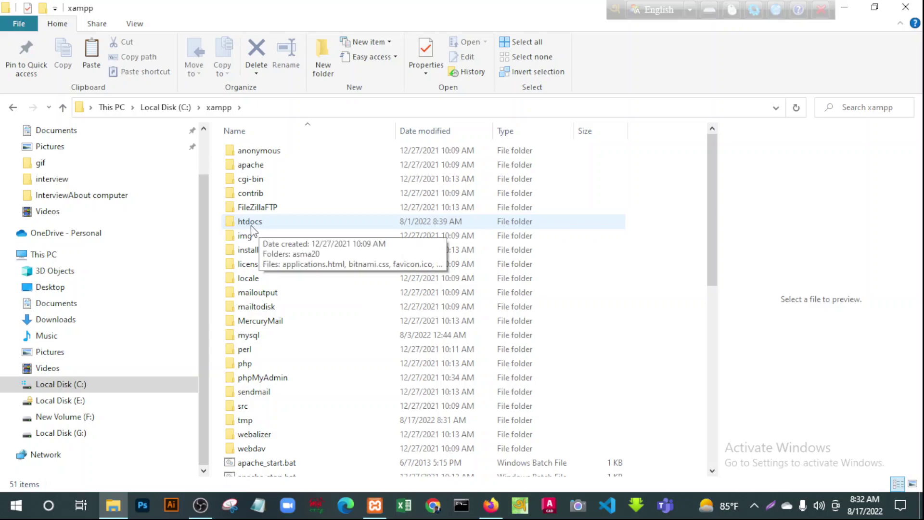
pyautogui.doubleClick(251, 226)
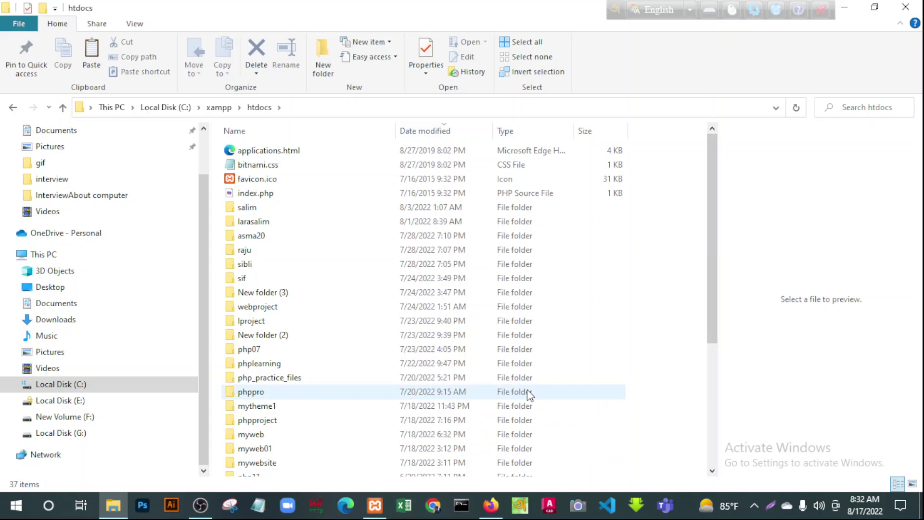
pyautogui.scroll(-5, 376, 387)
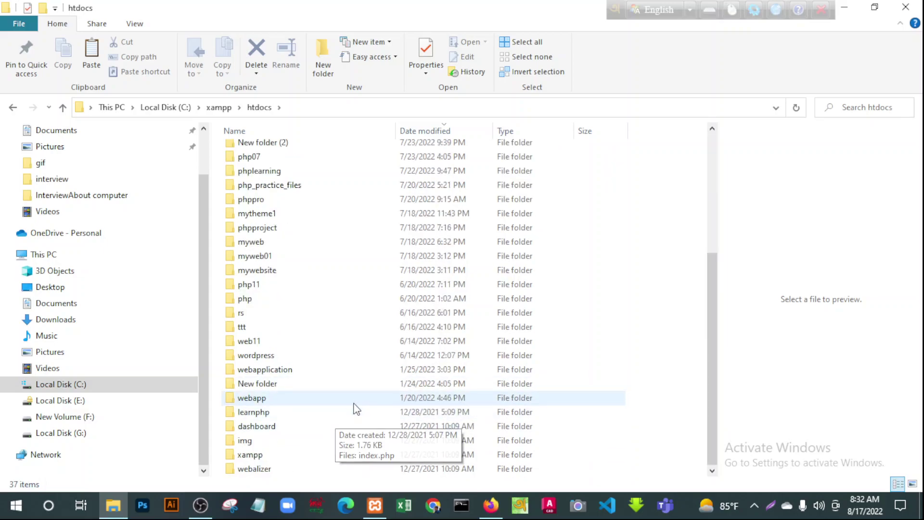
pyautogui.scroll(5, 356, 411)
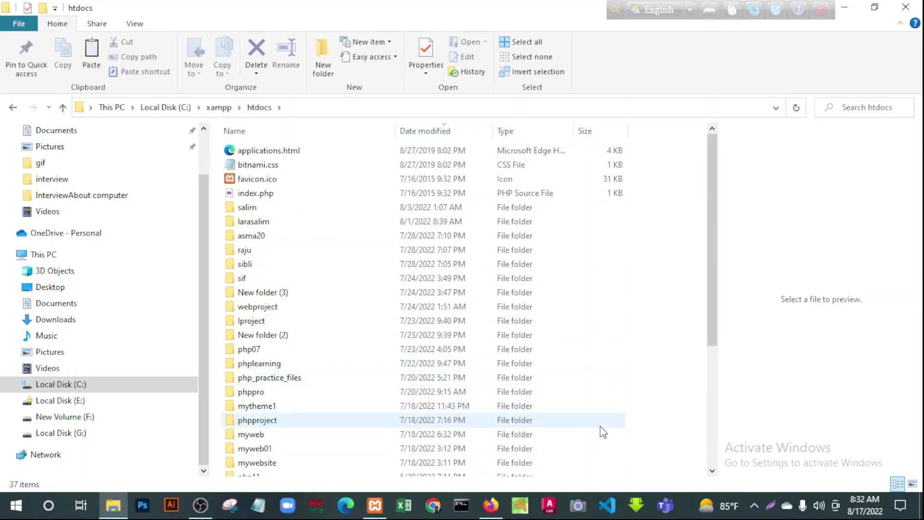
pyautogui.rightClick(603, 342)
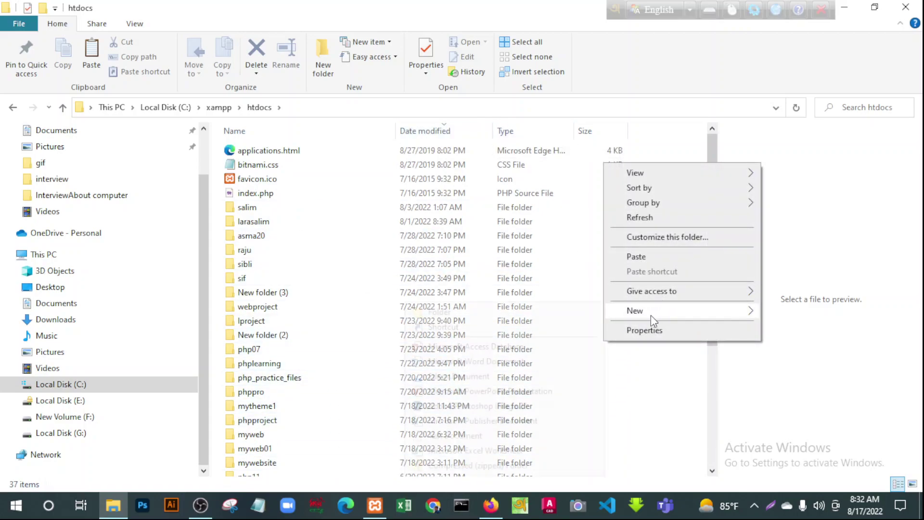
# Create a new folder in htdocs and rename it theme22
pyautogui.moveTo(651, 315)
pyautogui.click(446, 313)
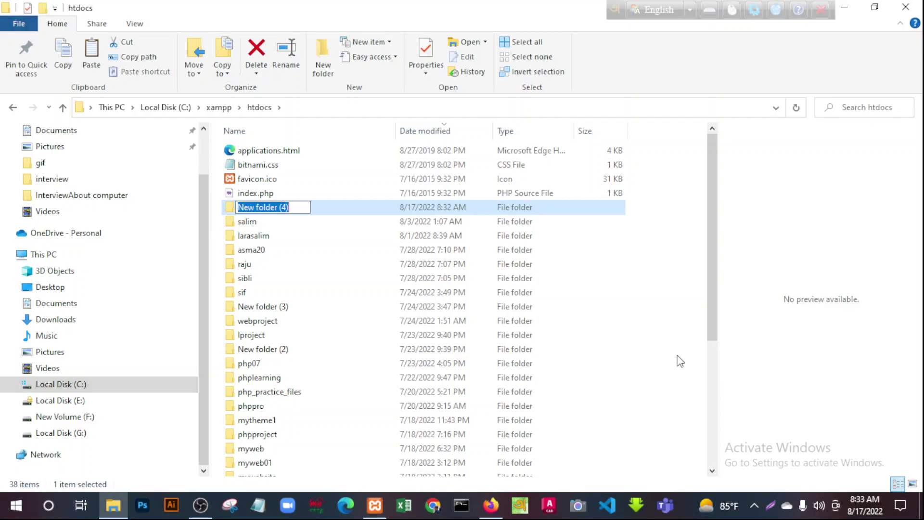
pyautogui.press('Return')
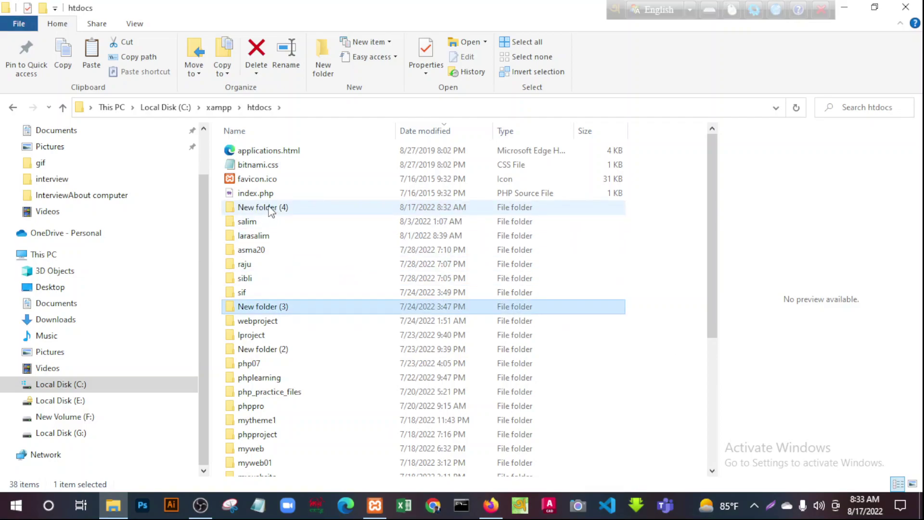
pyautogui.rightClick(271, 211)
pyautogui.click(295, 461)
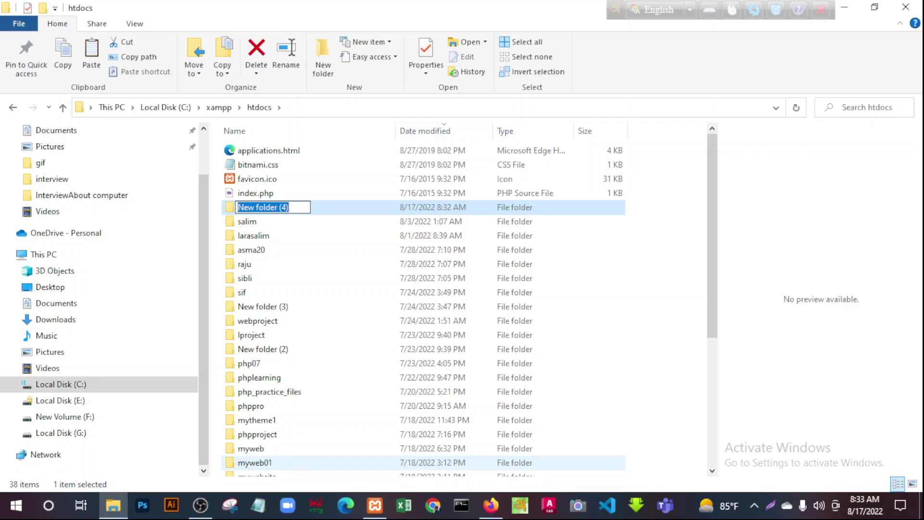
pyautogui.write('theme')
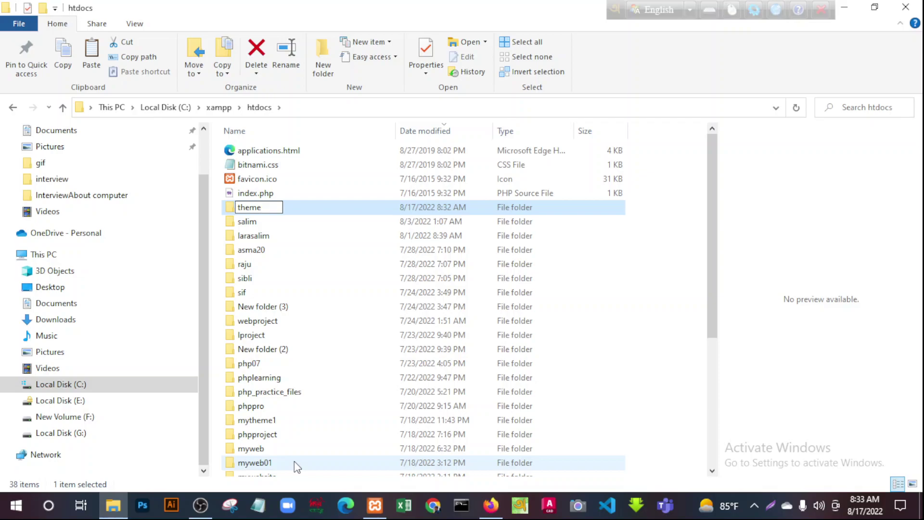
pyautogui.write('22')
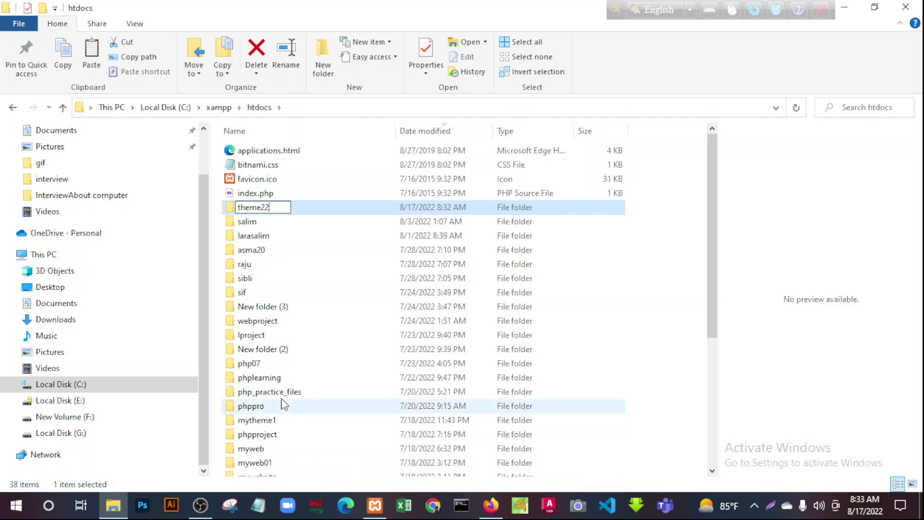
pyautogui.click(271, 268)
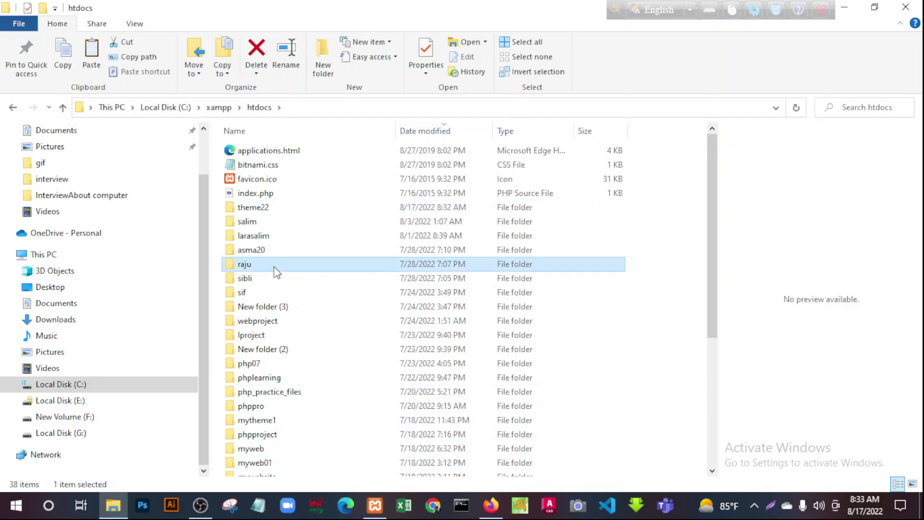
# Paste the cut wordpress folder into theme22
pyautogui.doubleClick(243, 211)
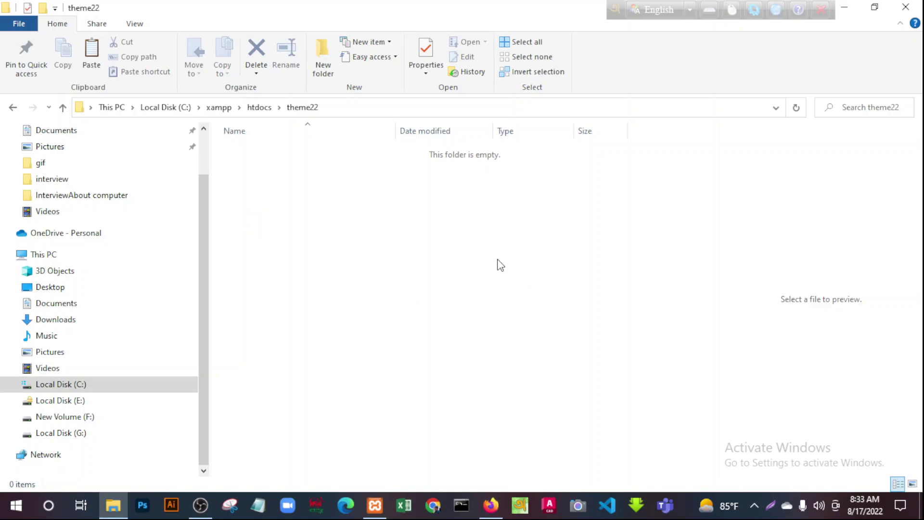
pyautogui.rightClick(432, 240)
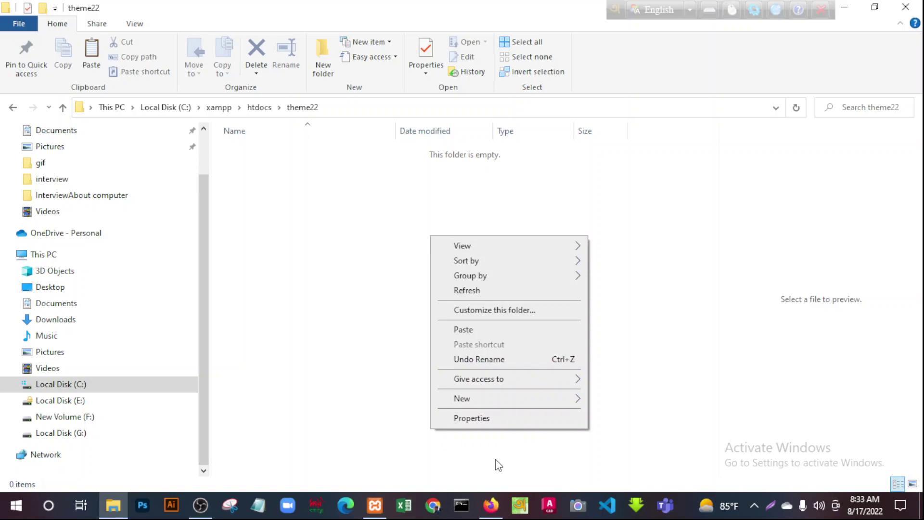
pyautogui.click(466, 329)
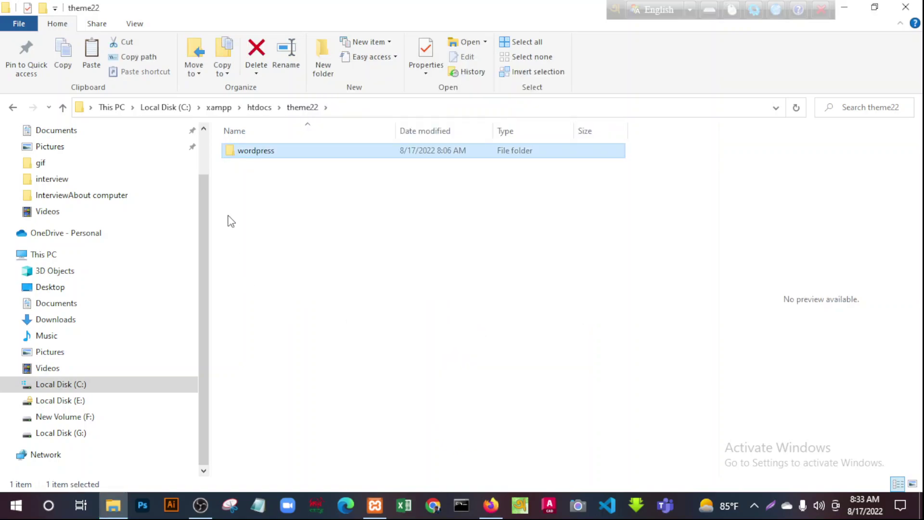
pyautogui.moveTo(279, 155)
pyautogui.click(307, 243)
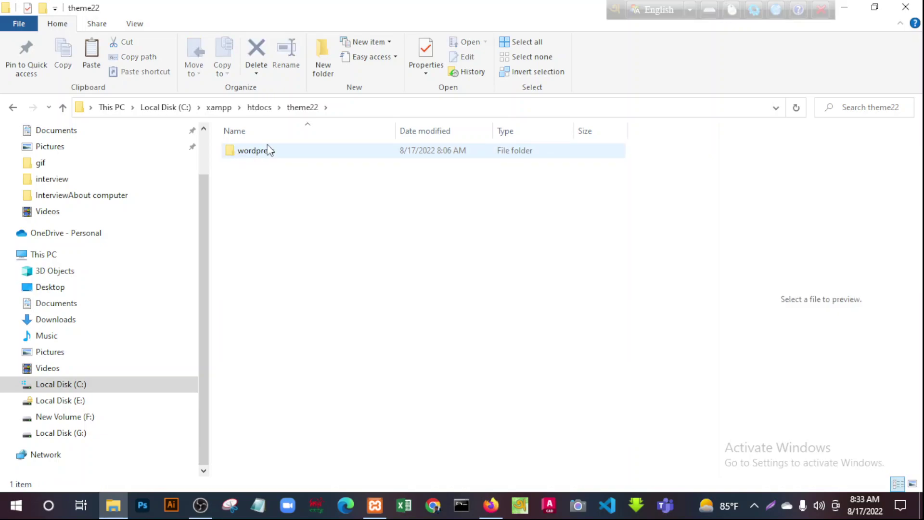
# Cut all 19 files and folders inside the wordpress folder
pyautogui.doubleClick(255, 159)
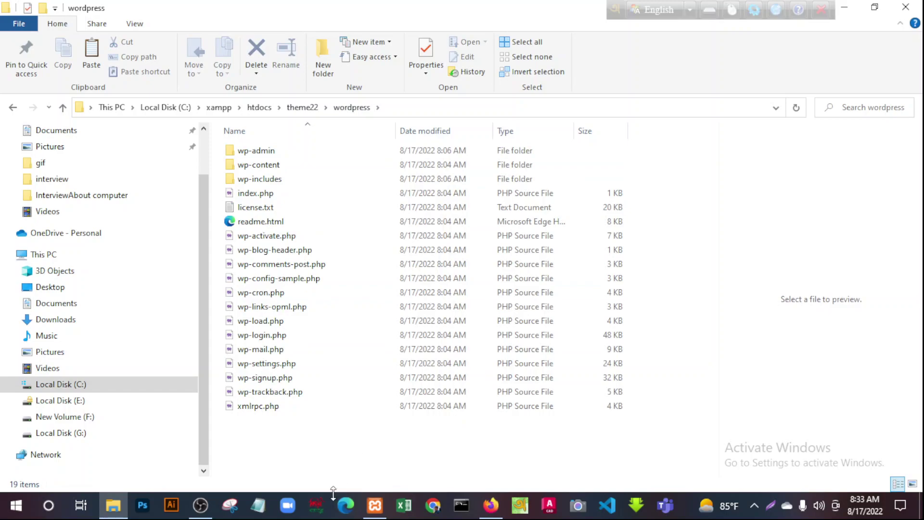
pyautogui.hotkey('ctrl', 'a')
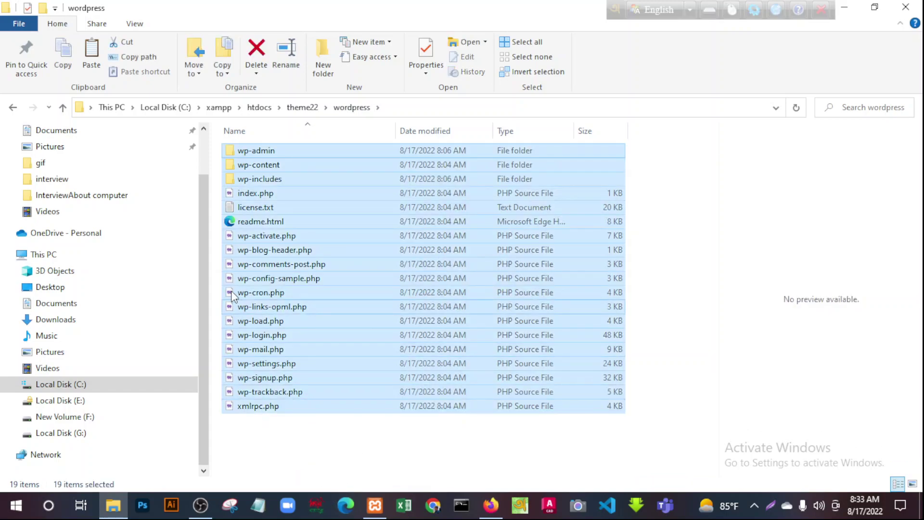
pyautogui.rightClick(311, 217)
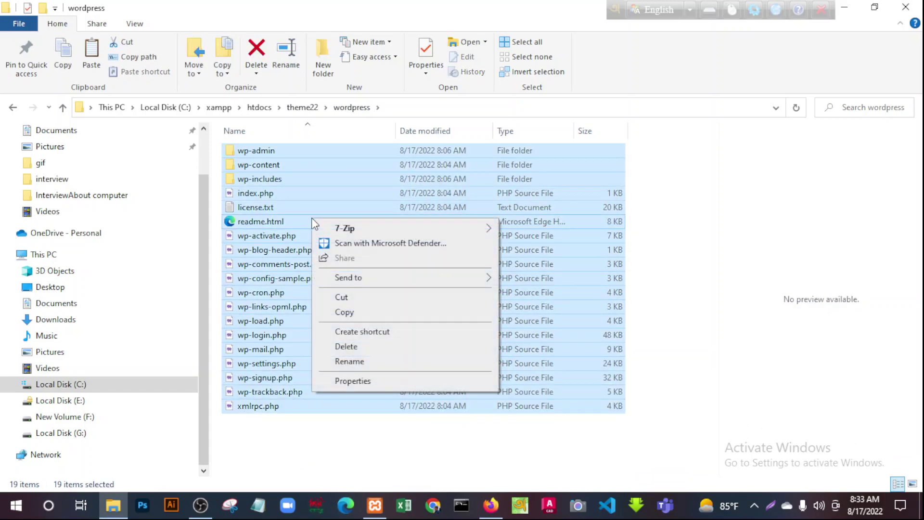
pyautogui.click(343, 297)
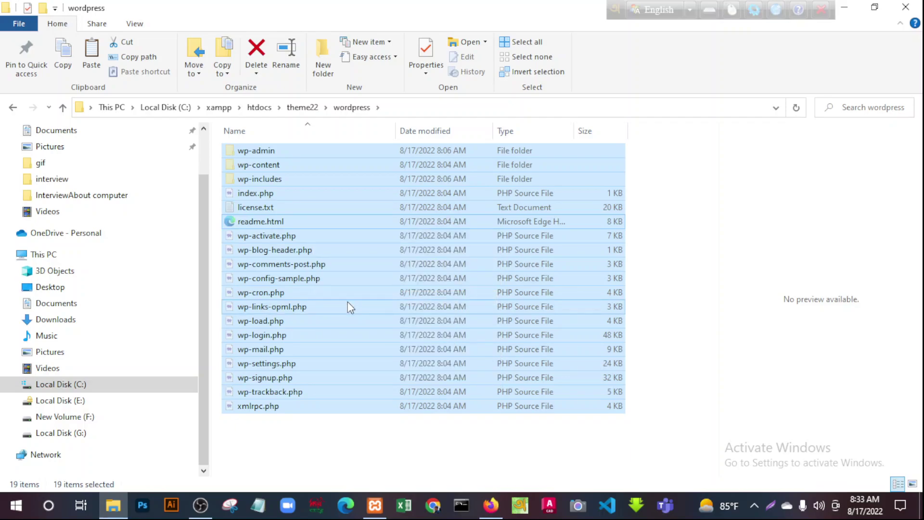
# Paste the WordPress files into theme22 and confirm the wordpress subfolder is empty
pyautogui.click(64, 109)
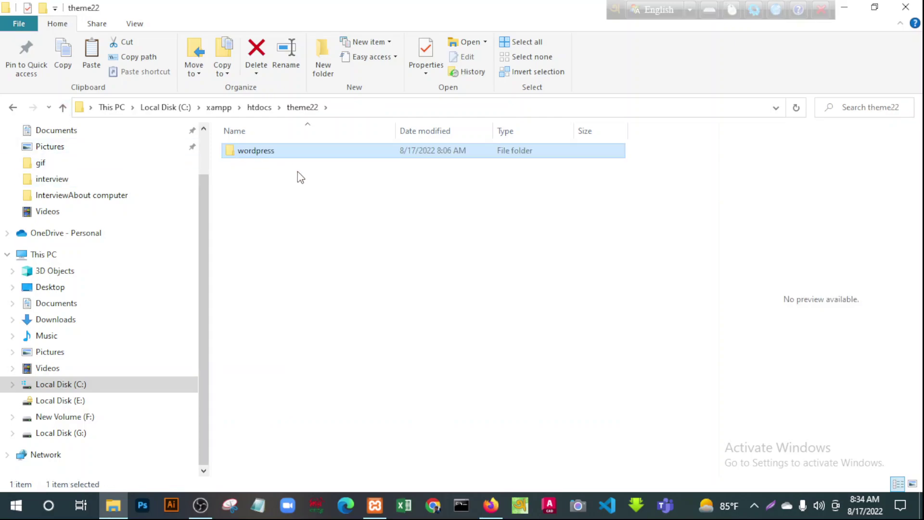
pyautogui.click(259, 203)
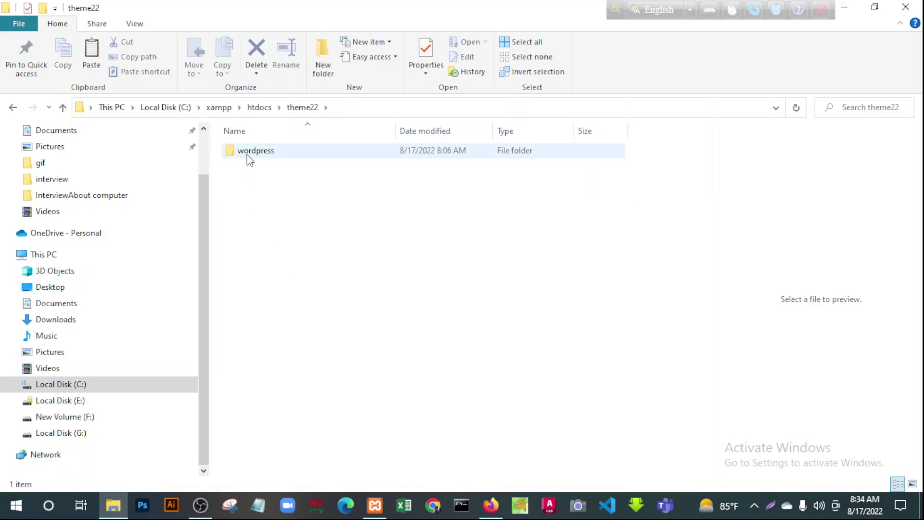
pyautogui.rightClick(314, 236)
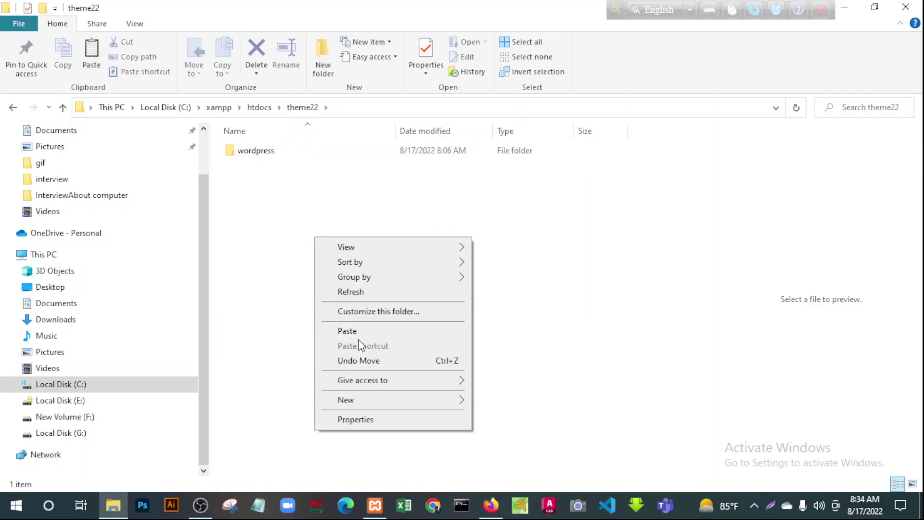
pyautogui.click(348, 331)
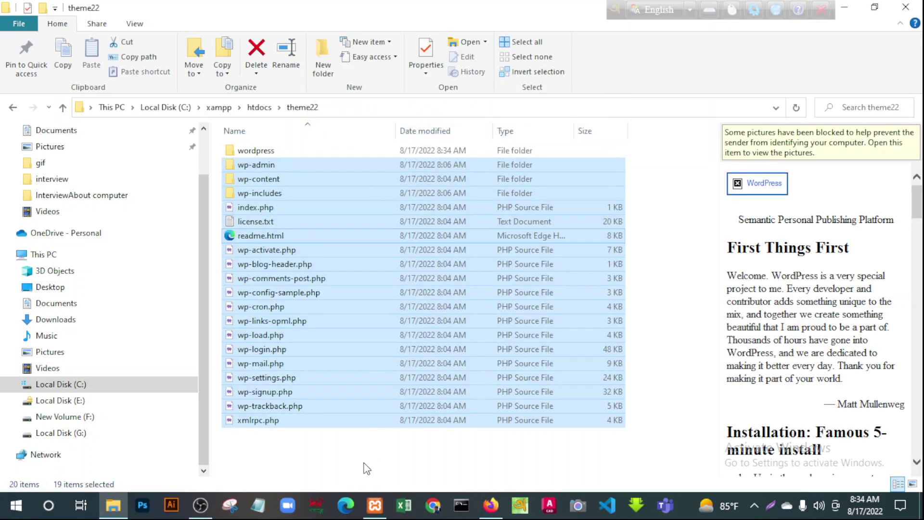
pyautogui.click(366, 469)
pyautogui.doubleClick(244, 151)
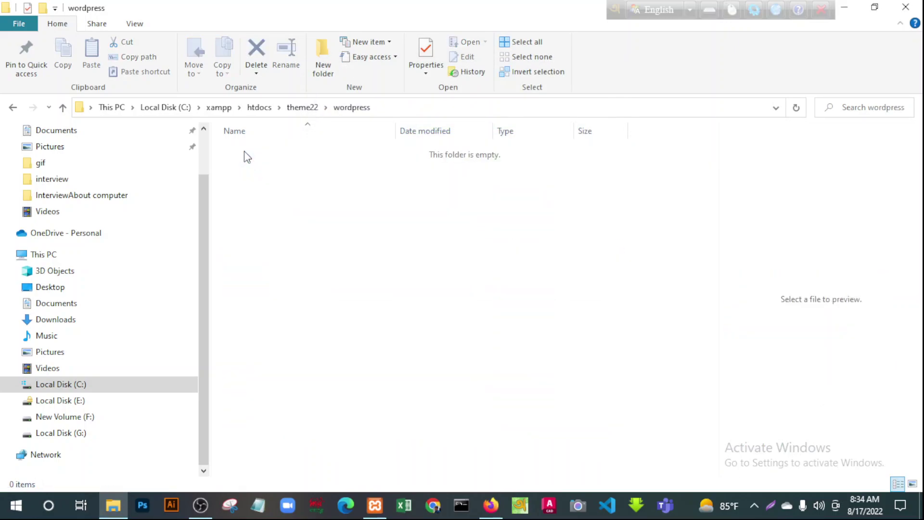
pyautogui.click(63, 108)
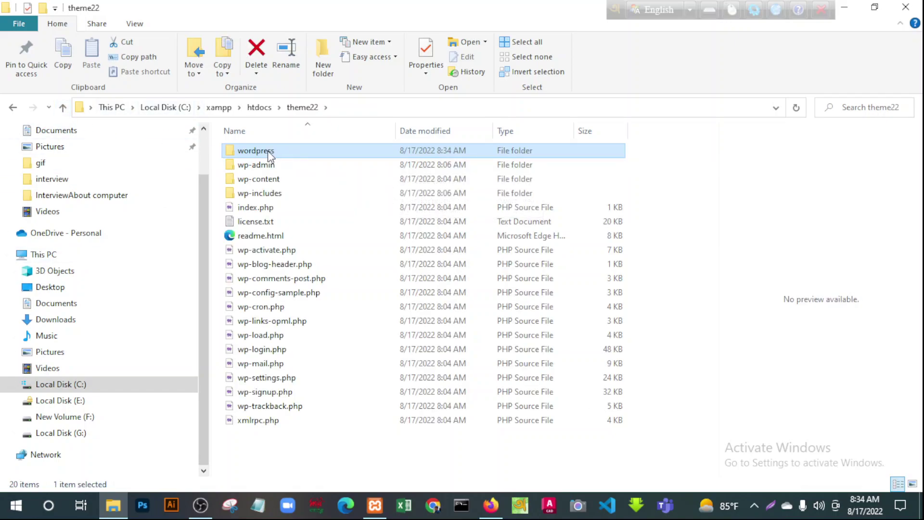
pyautogui.rightClick(268, 151)
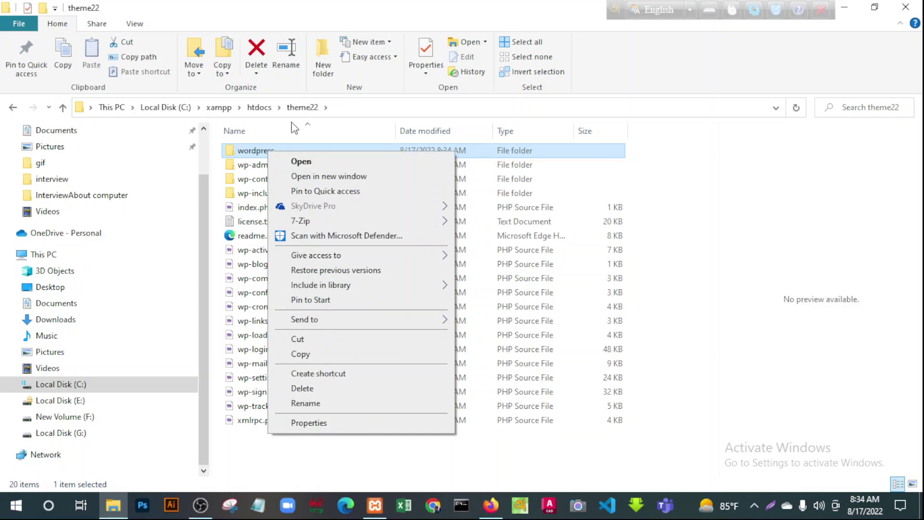
# Delete the empty wordpress folder and discard a mistyped theme22cmd path
pyautogui.click(308, 389)
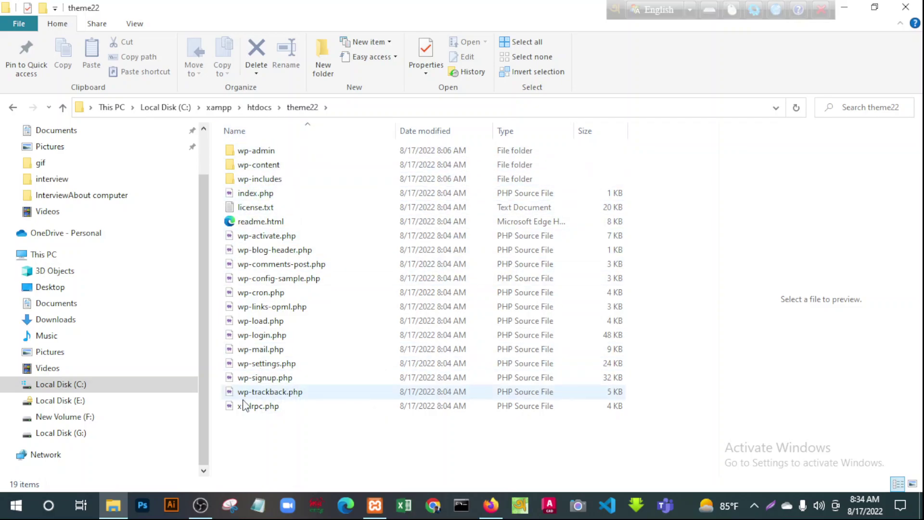
pyautogui.click(365, 107)
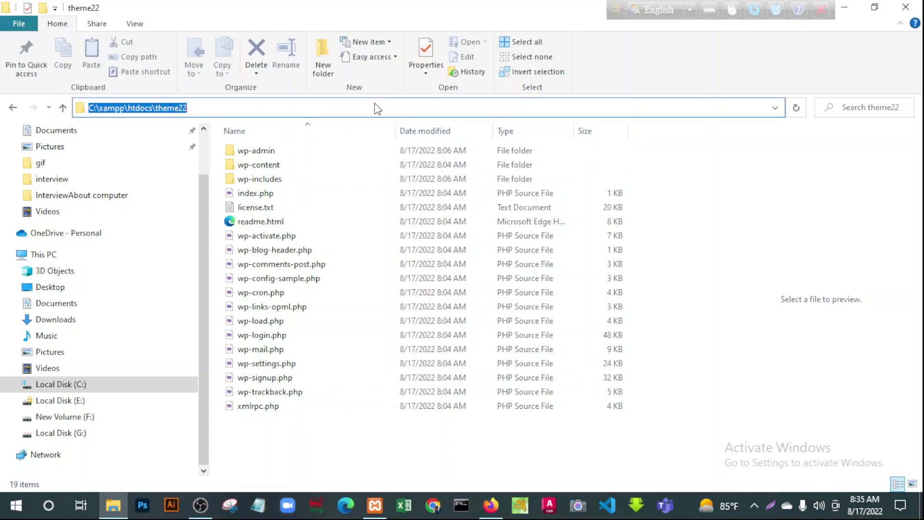
pyautogui.click(375, 104)
pyautogui.write('cmd')
pyautogui.press('Return')
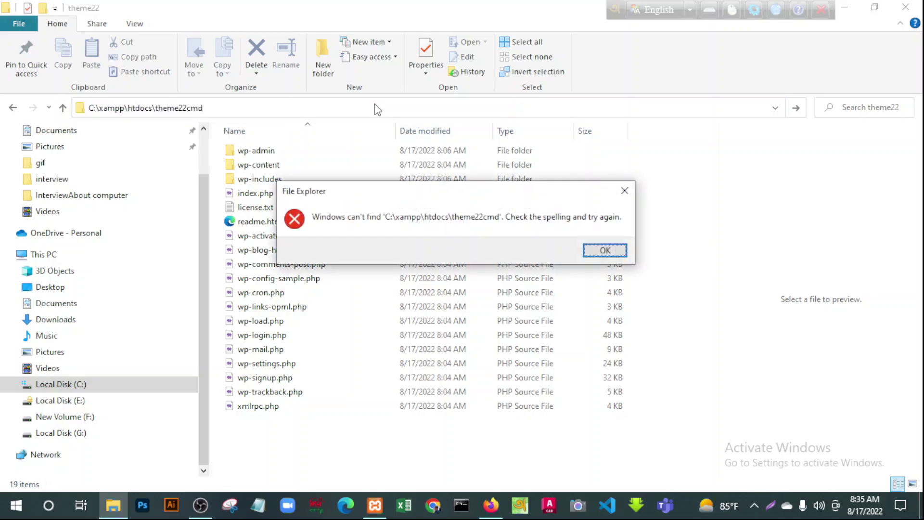
pyautogui.click(599, 250)
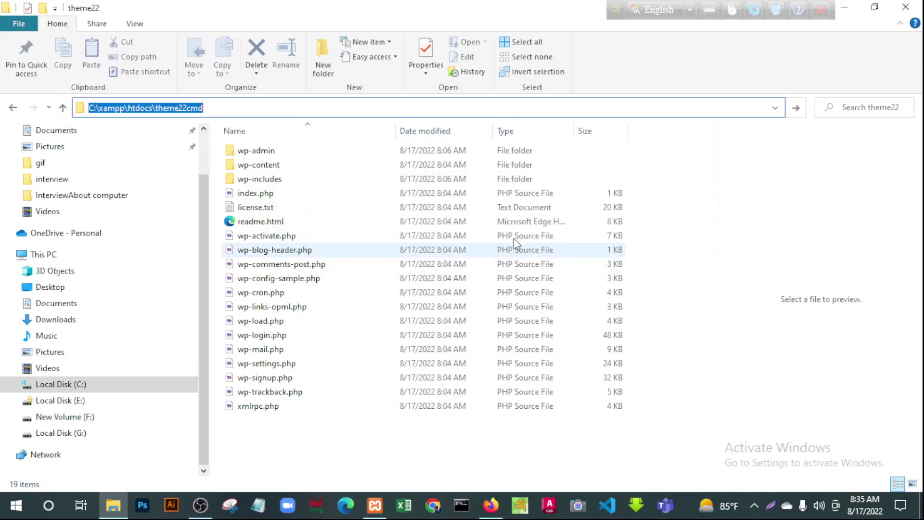
pyautogui.moveTo(236, 107); pyautogui.dragTo(51, 109)
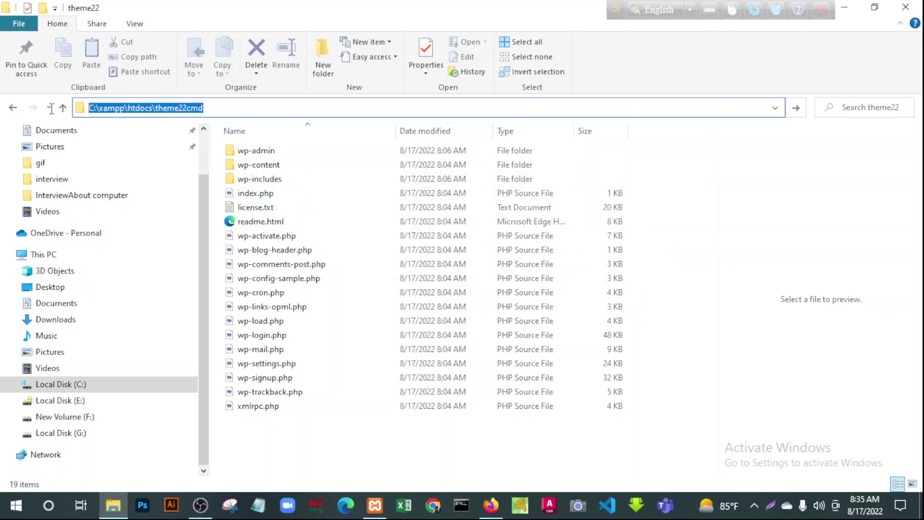
pyautogui.press('Escape')
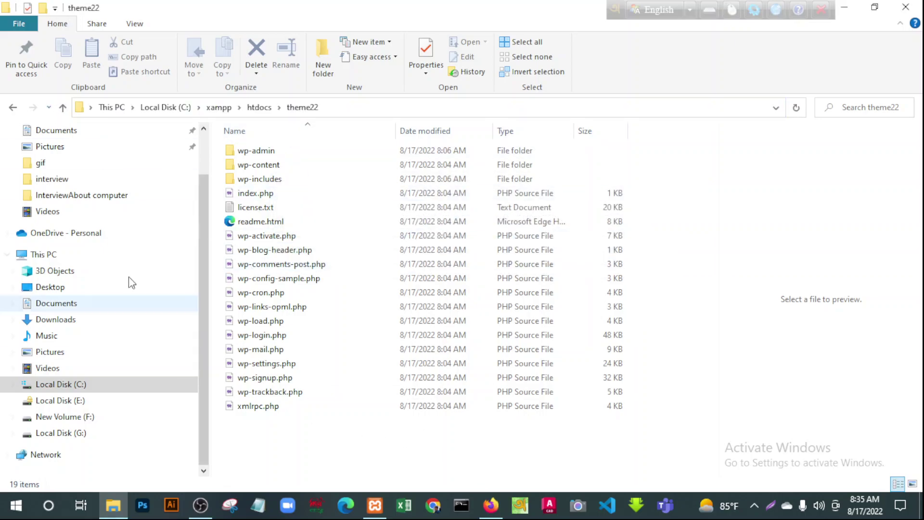
# Run cmd from the theme22 address bar to open Command Prompt there
pyautogui.click(399, 108)
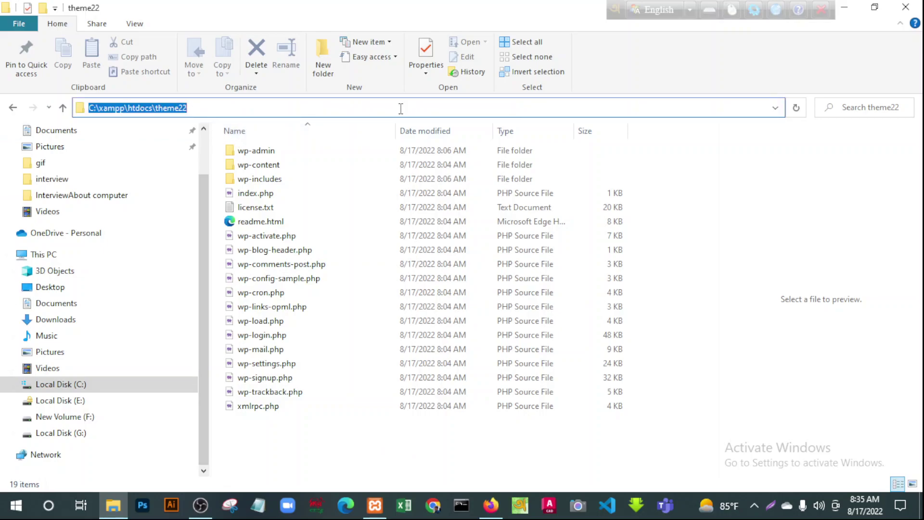
pyautogui.write('cmd')
pyautogui.press('Return')
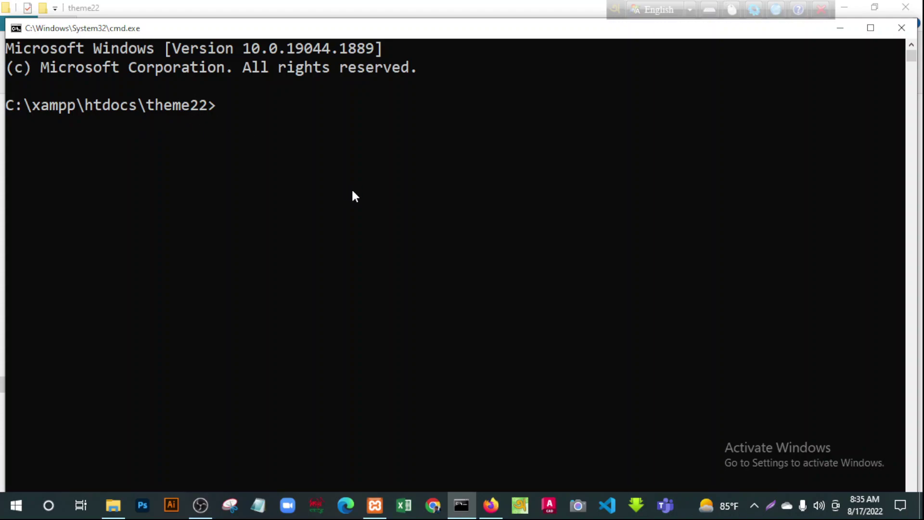
# Run 'code .' at the C:\xampp\htdocs\theme22 prompt to open the folder in VS Code
pyautogui.write('code .')
pyautogui.press('Return')
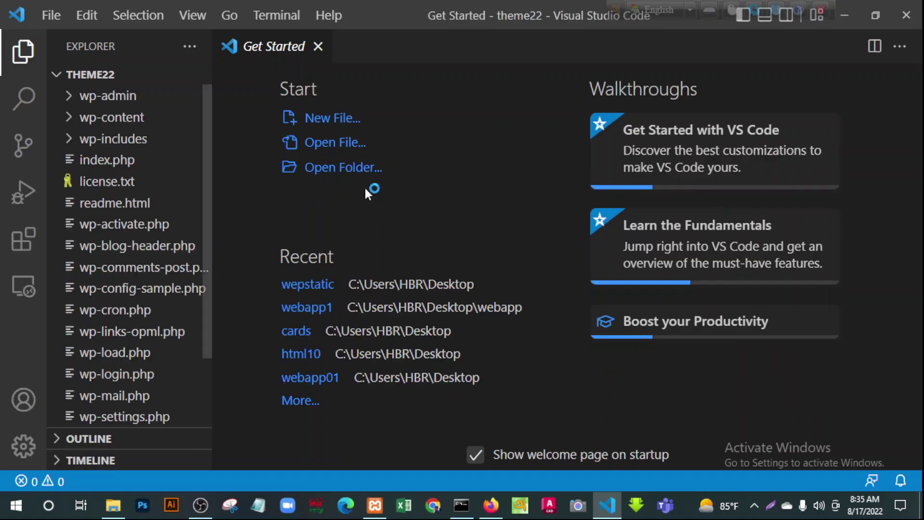
# Close the Get Started welcome page
pyautogui.click(318, 47)
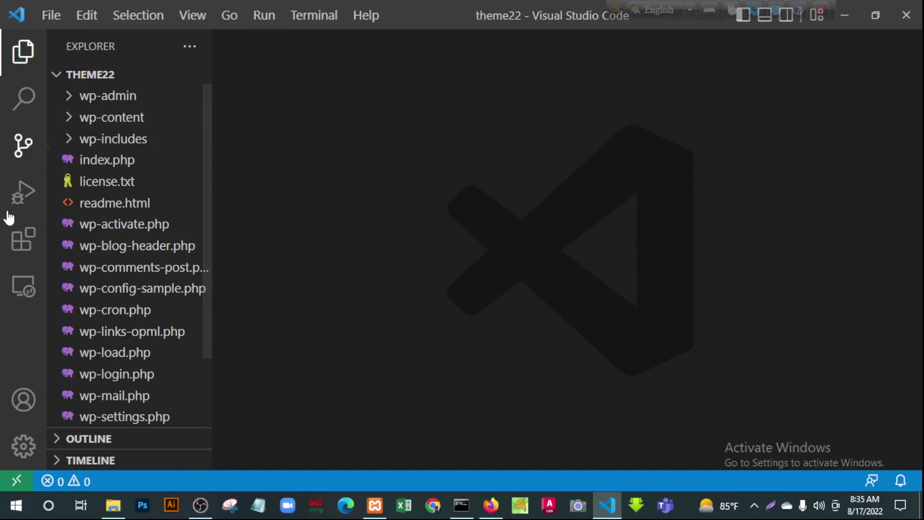
pyautogui.scroll(-2, 94, 301)
pyautogui.scroll(2, 94, 301)
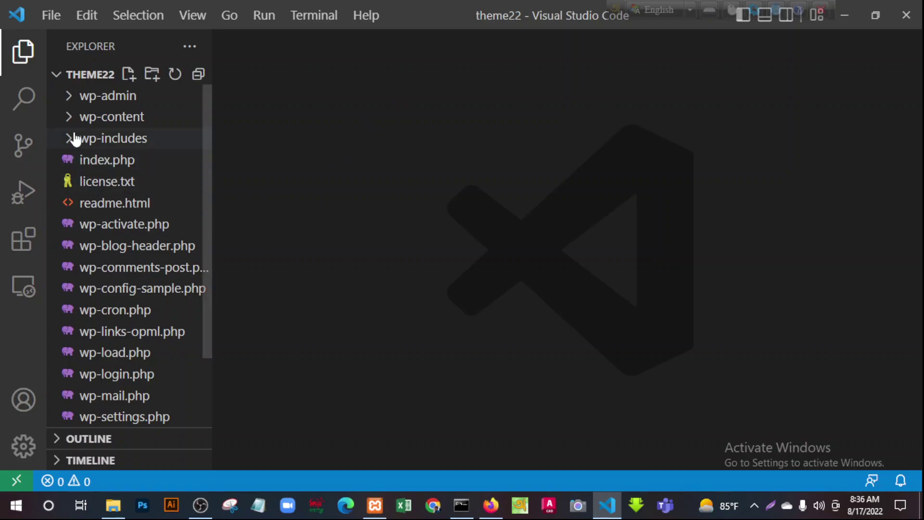
# Expand wp-includes and scroll through its assets, js, widgets and PHP files
pyautogui.click(71, 145)
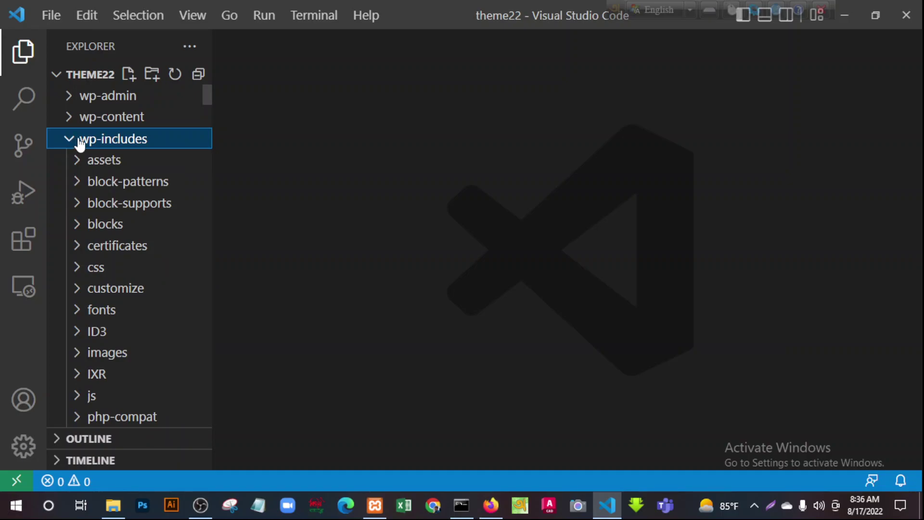
pyautogui.scroll(-8, 113, 227)
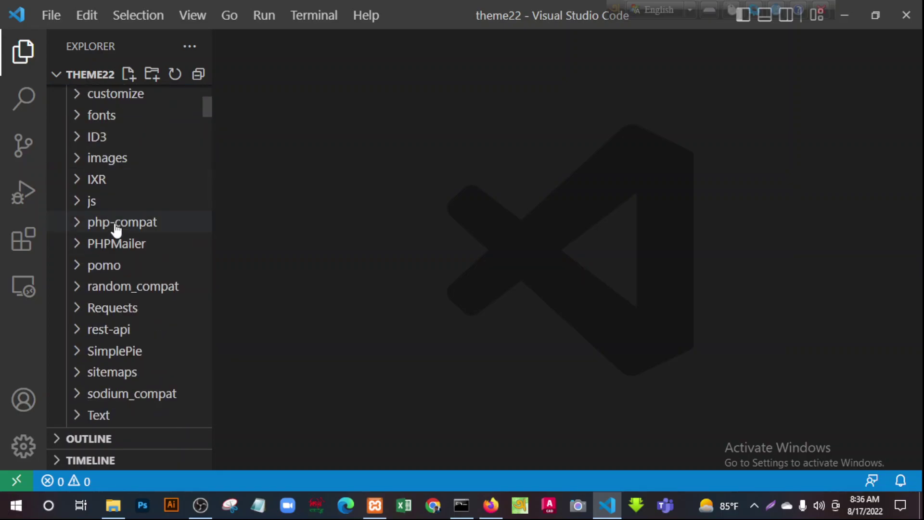
pyautogui.scroll(-1, 118, 234)
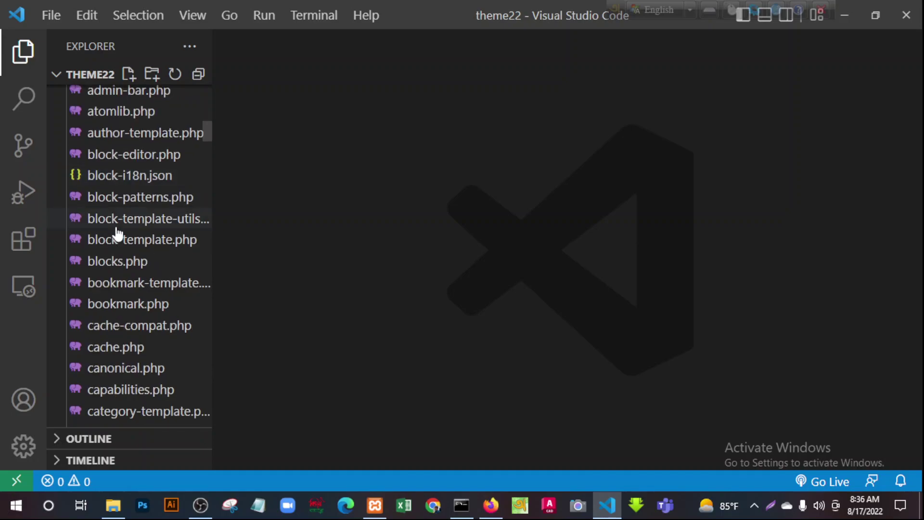
pyautogui.scroll(-1, 96, 388)
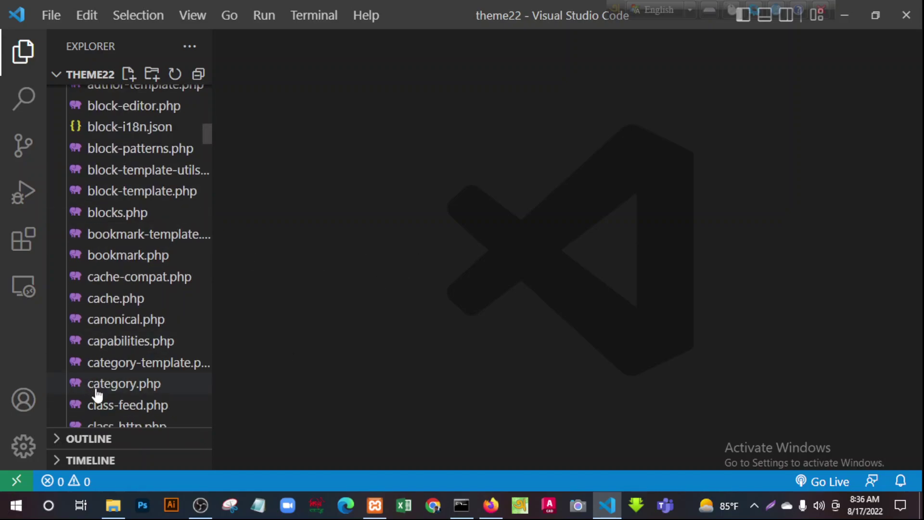
pyautogui.scroll(-7, 164, 399)
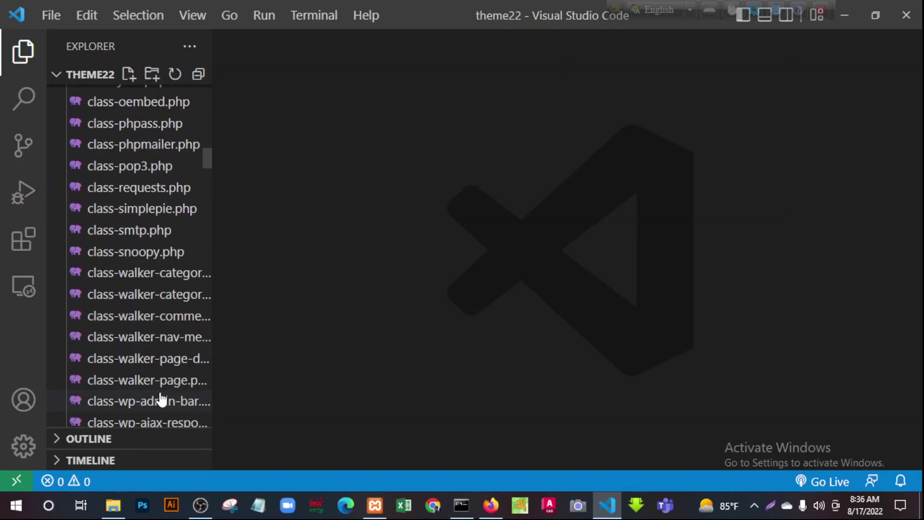
pyautogui.scroll(-6, 161, 399)
pyautogui.scroll(20, 158, 396)
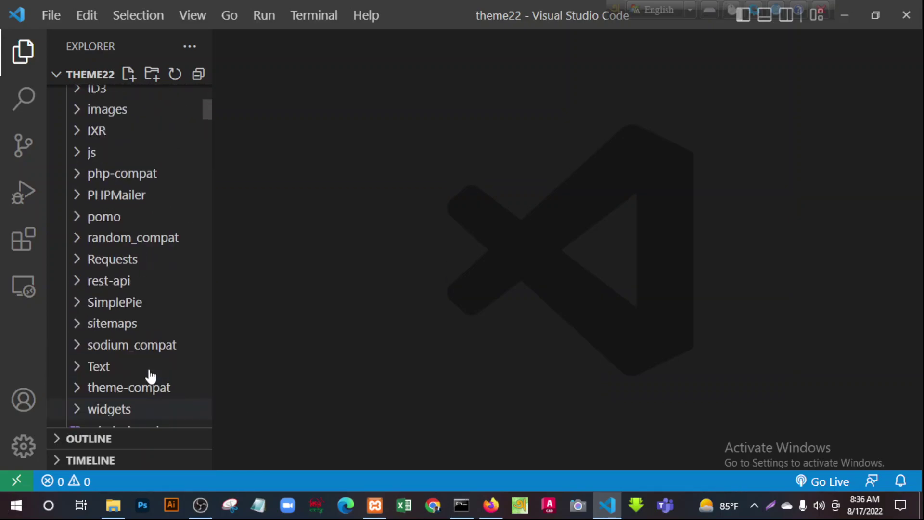
# Expand wp-content to show its plugins and themes folders
pyautogui.click(70, 119)
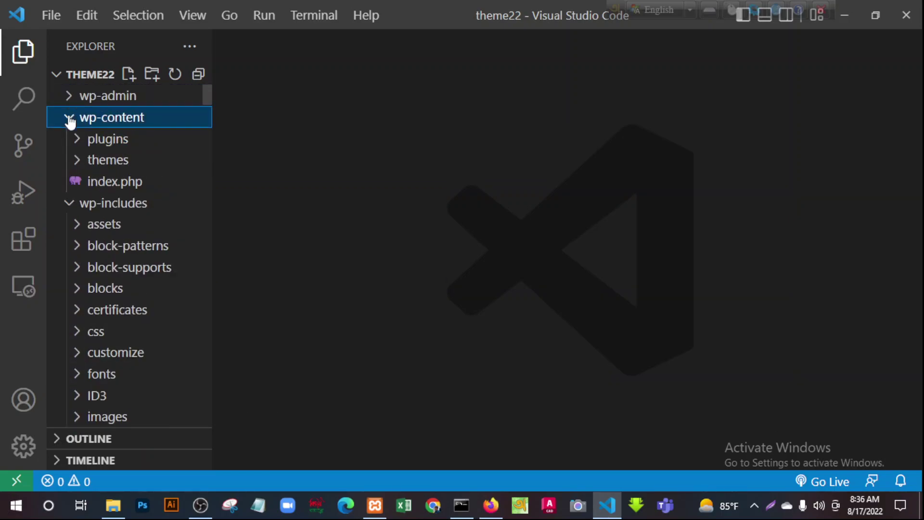
pyautogui.click(77, 139)
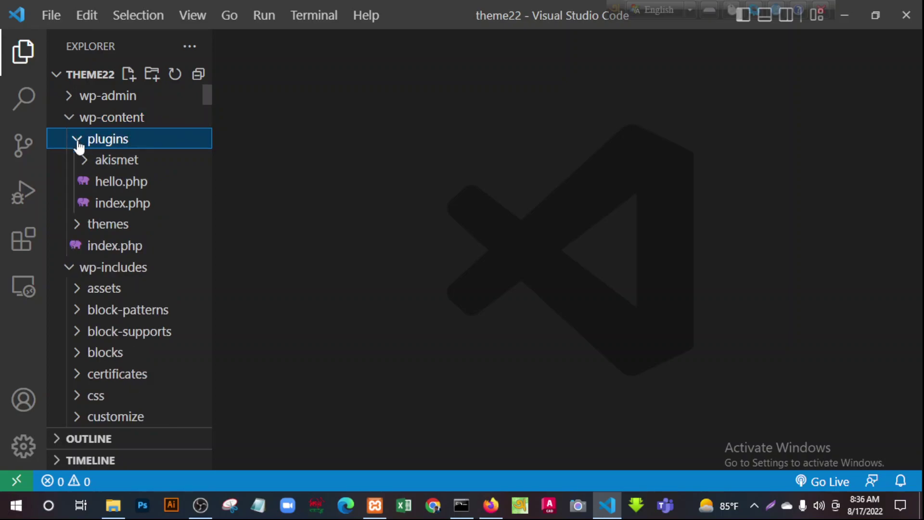
pyautogui.click(77, 225)
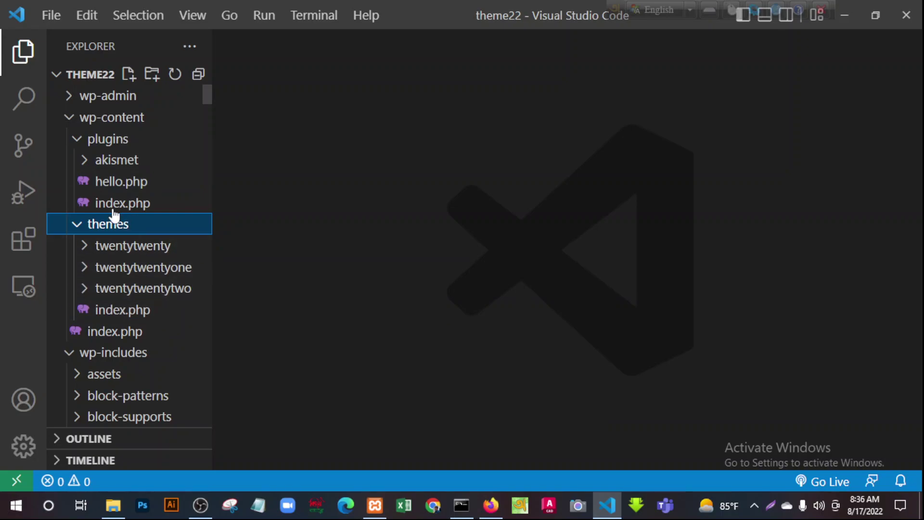
pyautogui.click(70, 120)
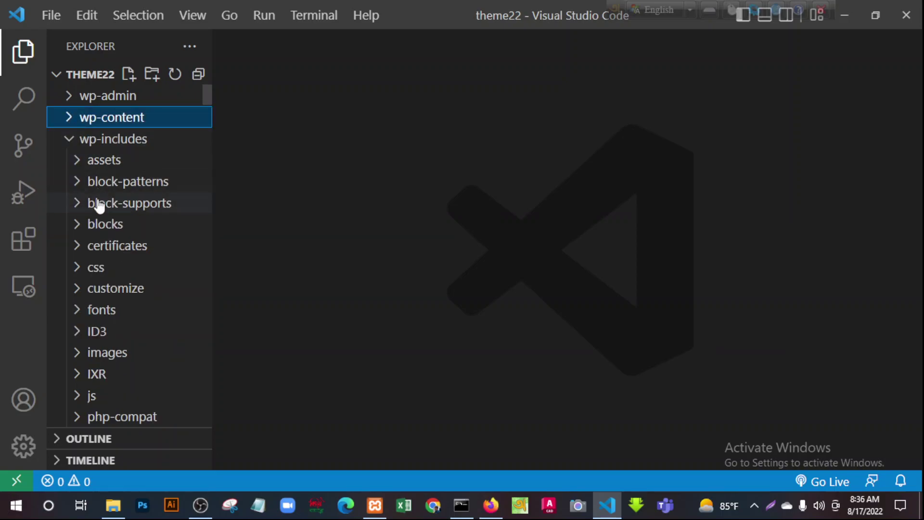
pyautogui.click(70, 120)
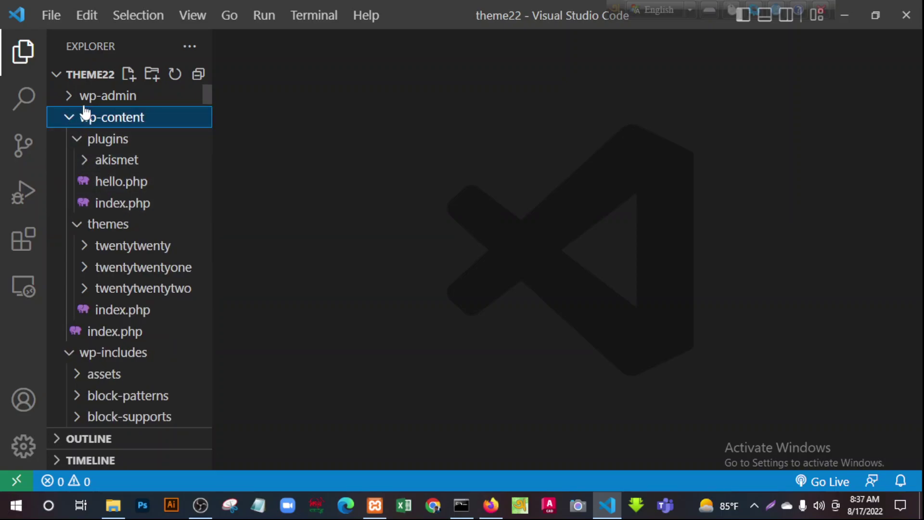
# Browse the blue and coffee colour schemes in wp-admin/css/colors, then collapse wp-admin
pyautogui.click(72, 99)
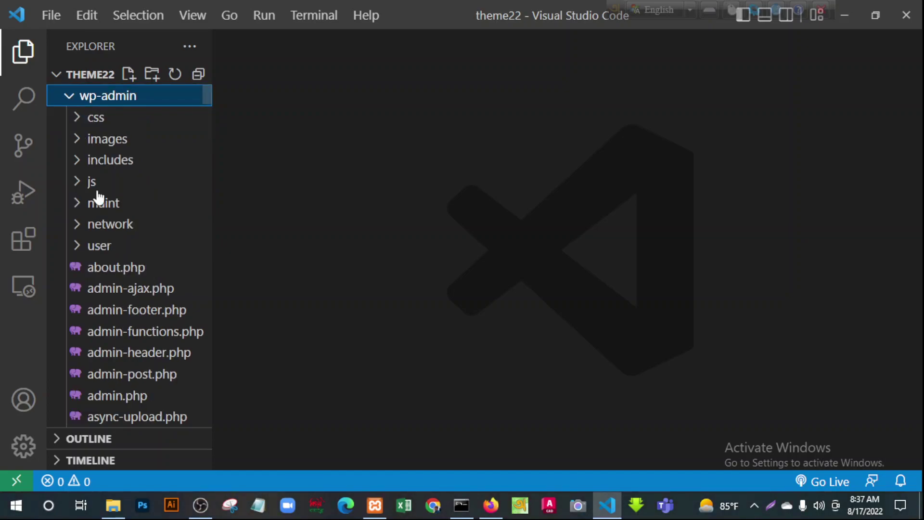
pyautogui.click(75, 120)
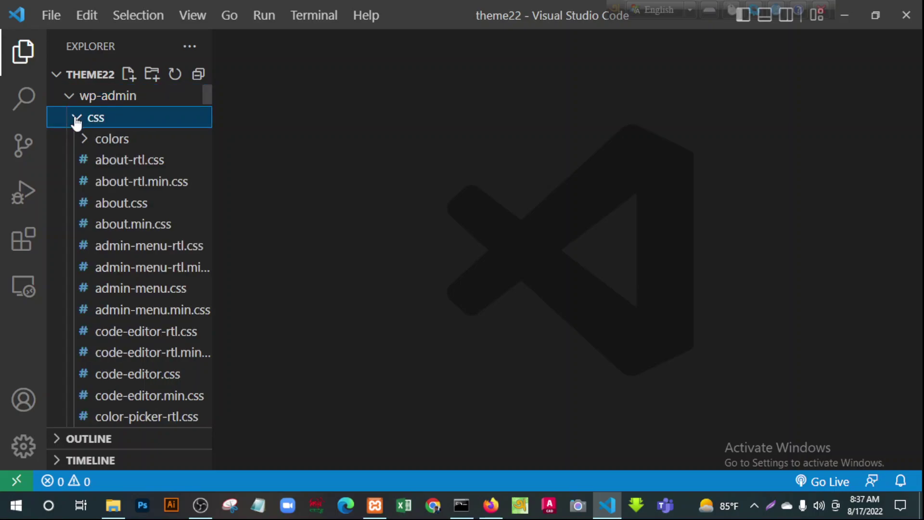
pyautogui.click(85, 143)
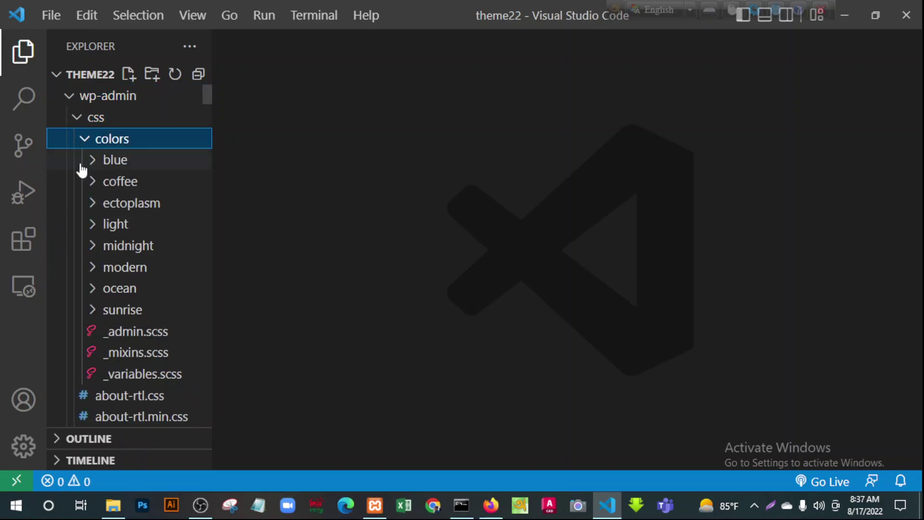
pyautogui.click(94, 161)
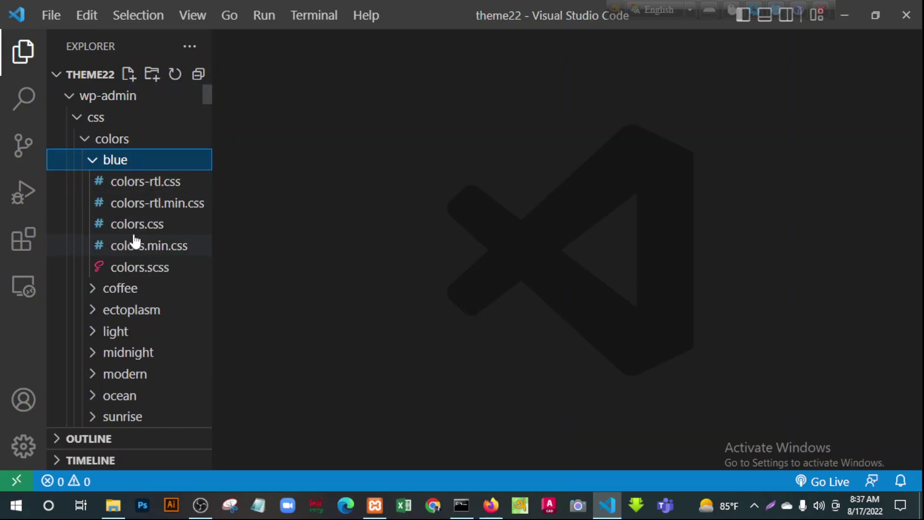
pyautogui.click(93, 162)
pyautogui.click(96, 188)
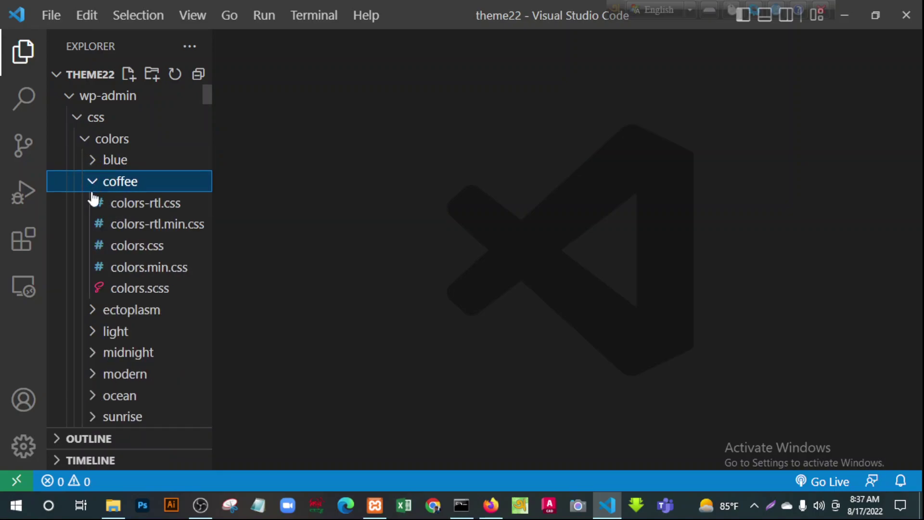
pyautogui.click(94, 183)
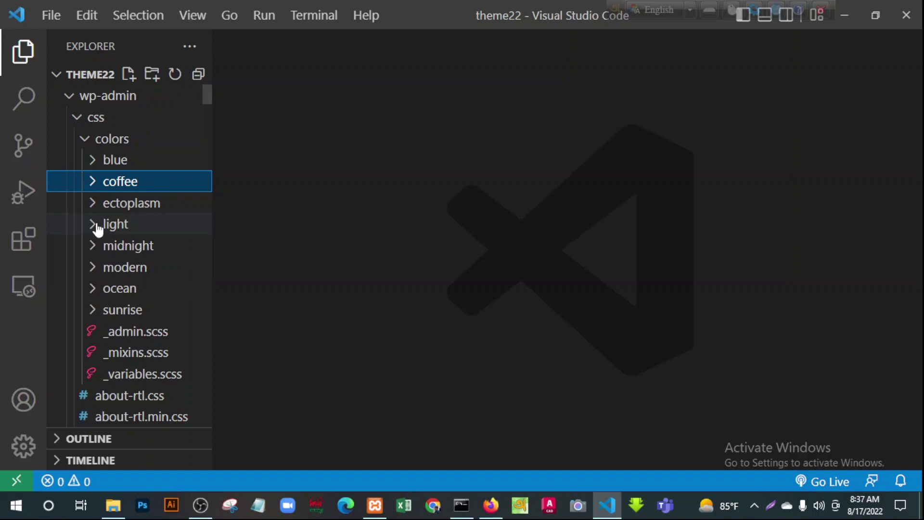
pyautogui.click(79, 120)
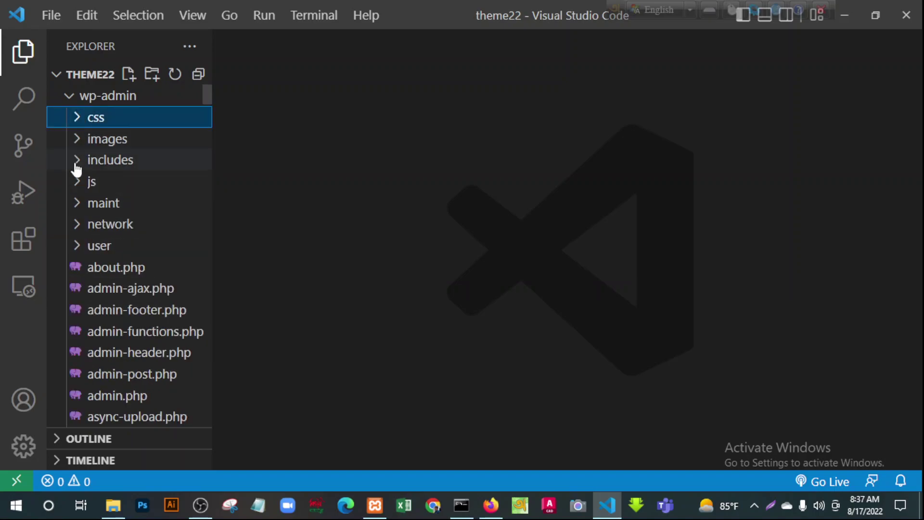
pyautogui.click(67, 99)
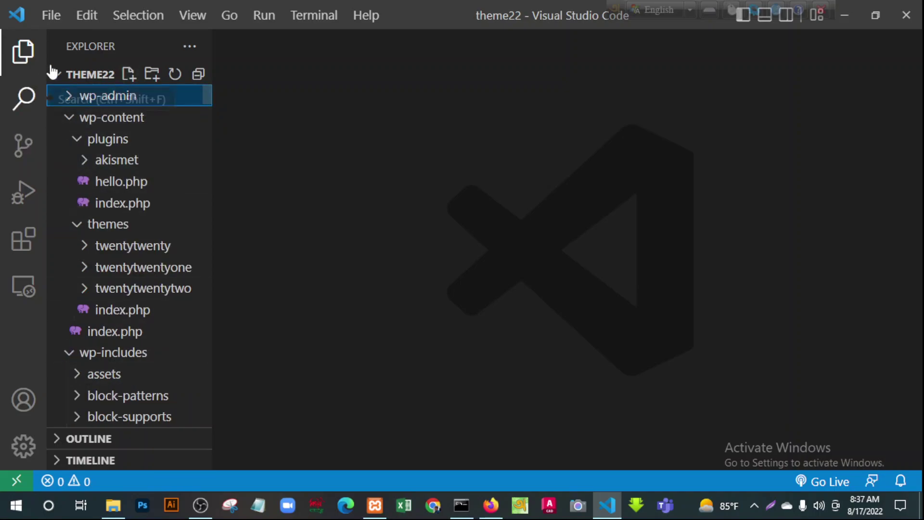
# Expand twentytwenty's assets css, fonts and images, and preview 2020-landscape-1.png
pyautogui.click(89, 248)
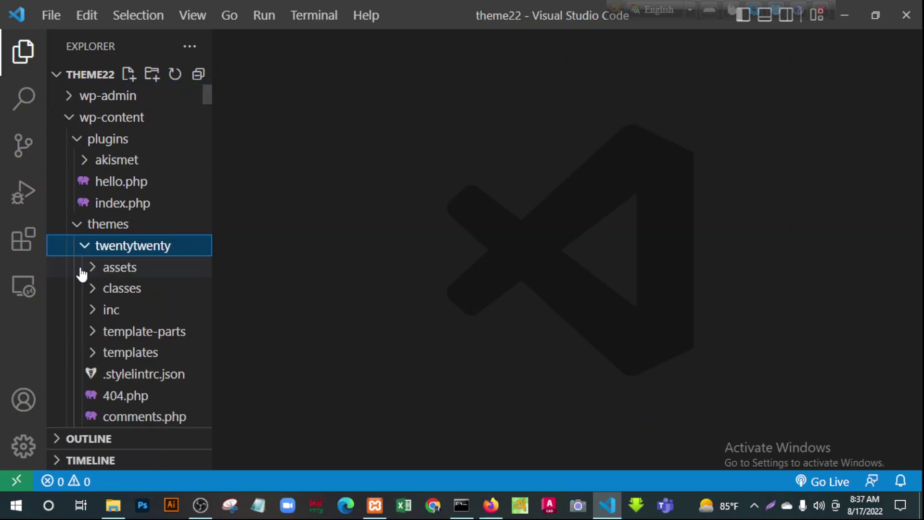
pyautogui.click(90, 270)
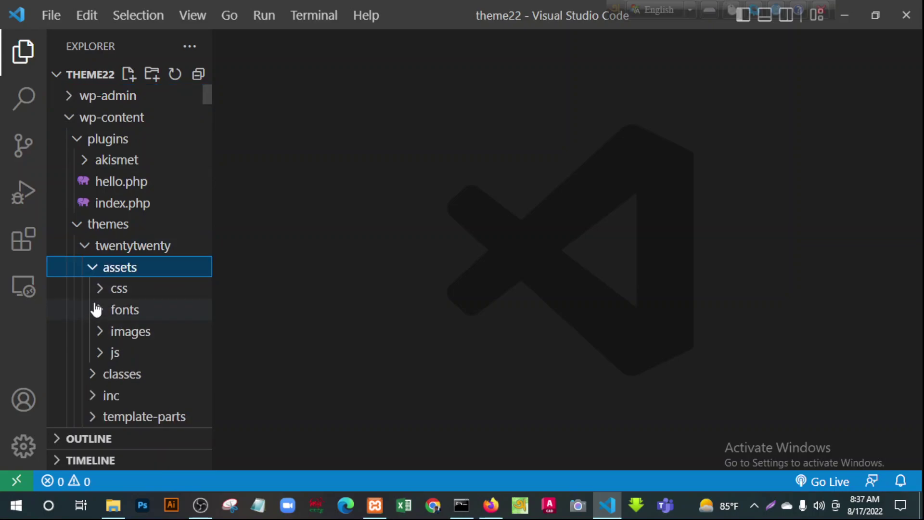
pyautogui.click(100, 292)
pyautogui.scroll(-3, 169, 322)
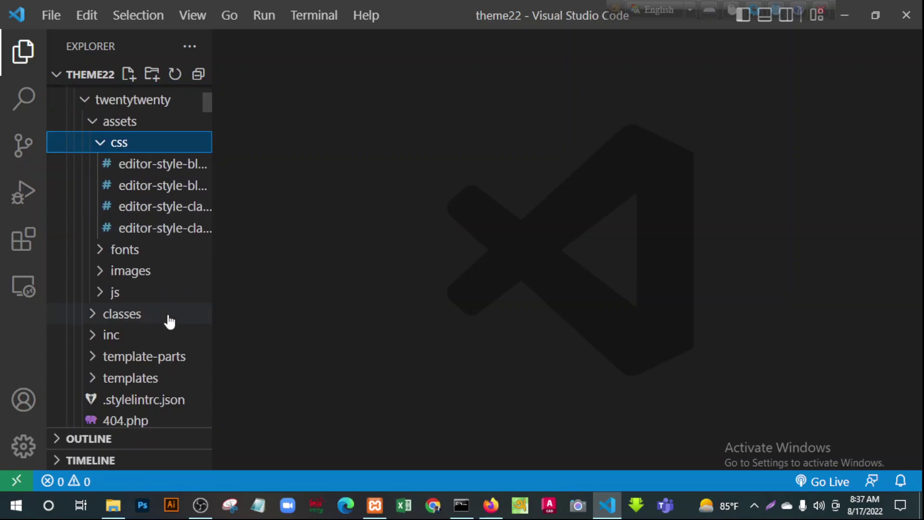
pyautogui.click(102, 253)
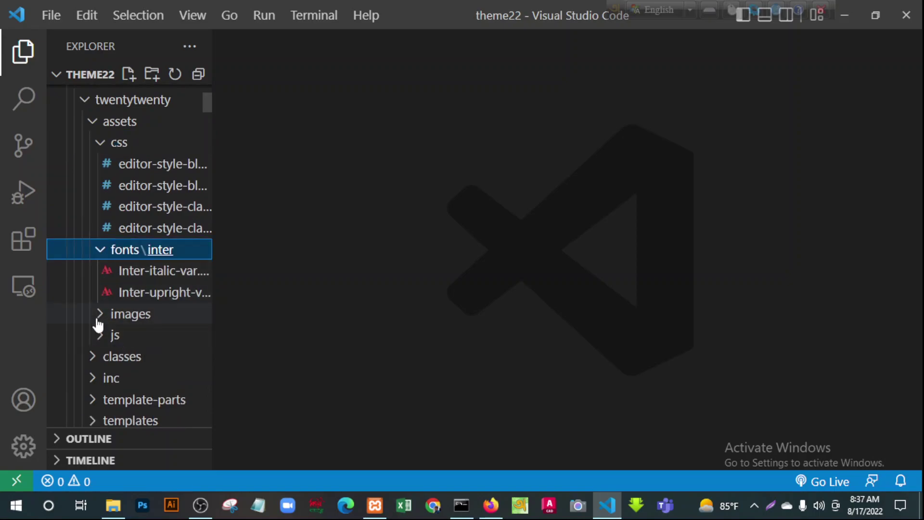
pyautogui.click(98, 320)
pyautogui.scroll(-3, 144, 363)
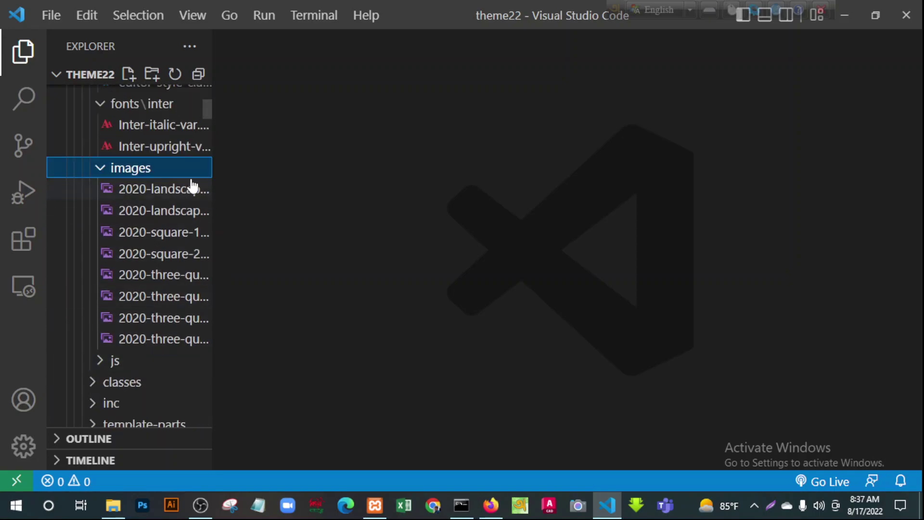
pyautogui.click(152, 190)
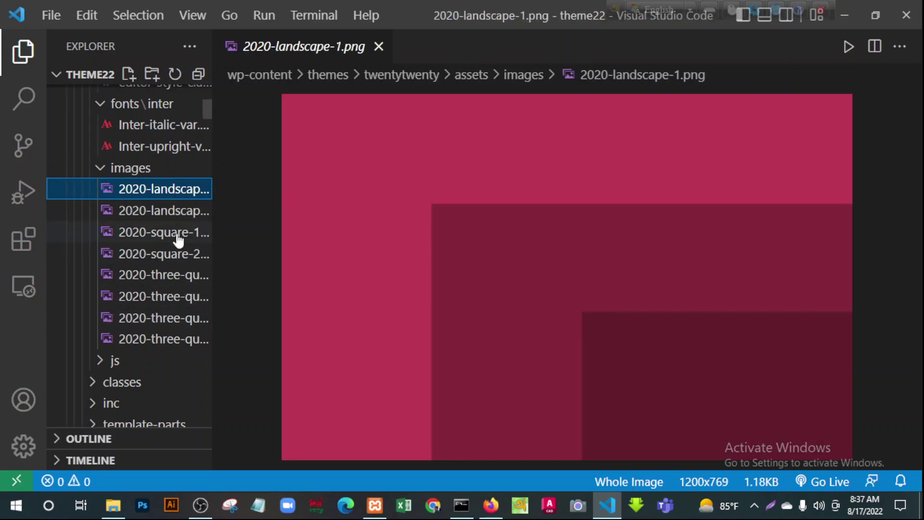
# Preview the 2020 landscape, square and three-quarters images, ending on 2020-three-quarters-4.png
pyautogui.click(165, 212)
pyautogui.click(155, 235)
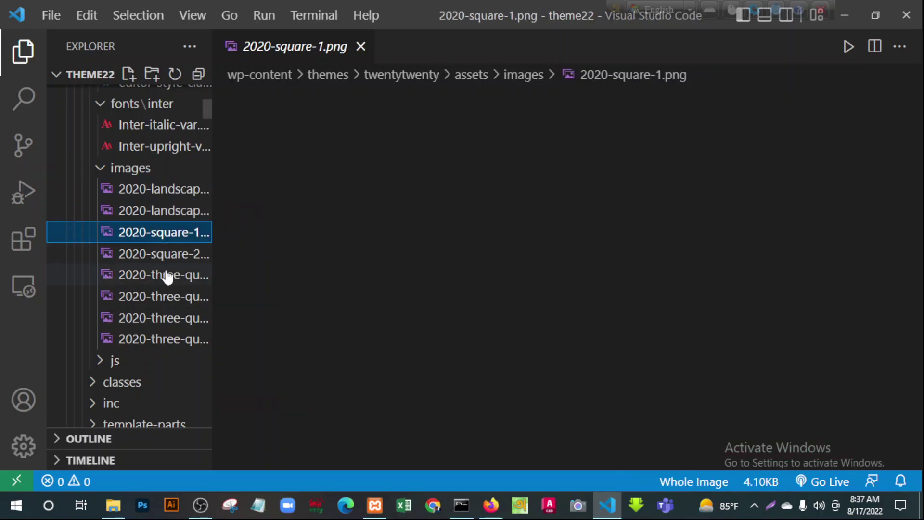
pyautogui.click(161, 256)
pyautogui.click(166, 277)
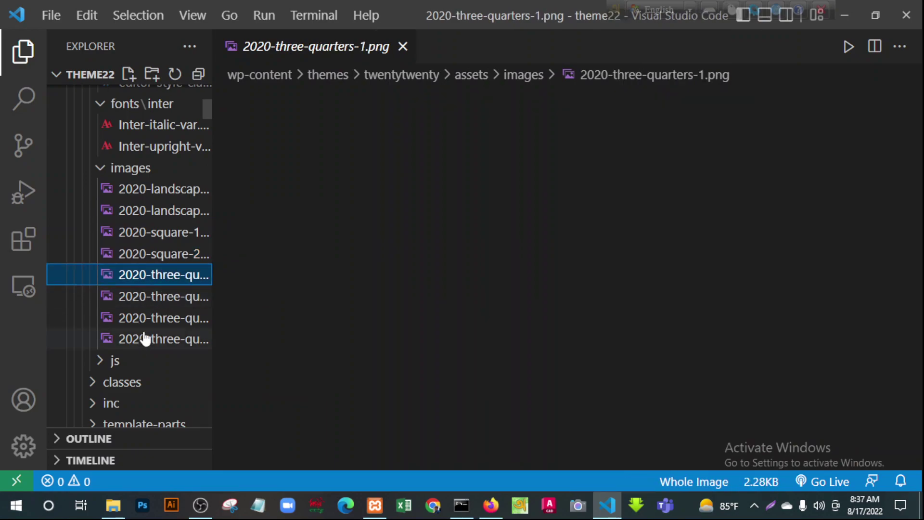
pyautogui.click(150, 298)
pyautogui.click(138, 319)
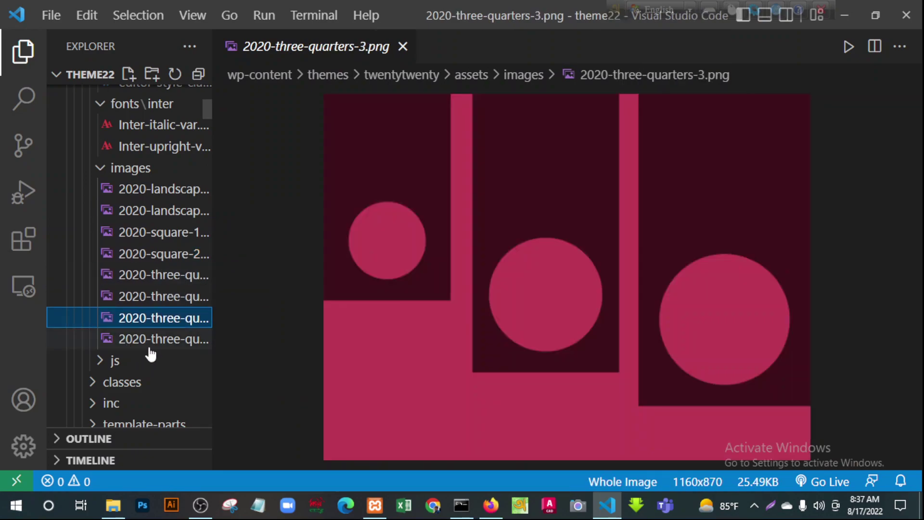
pyautogui.click(144, 340)
# Collapse the twentytwenty theme folder and expand the twentytwentyone theme folder
pyautogui.click(102, 168)
pyautogui.click(99, 104)
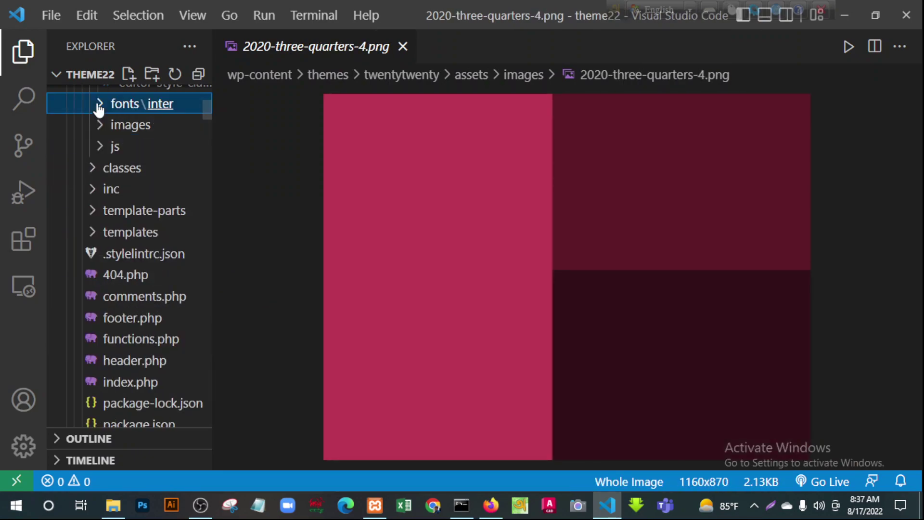
pyautogui.scroll(4, 137, 283)
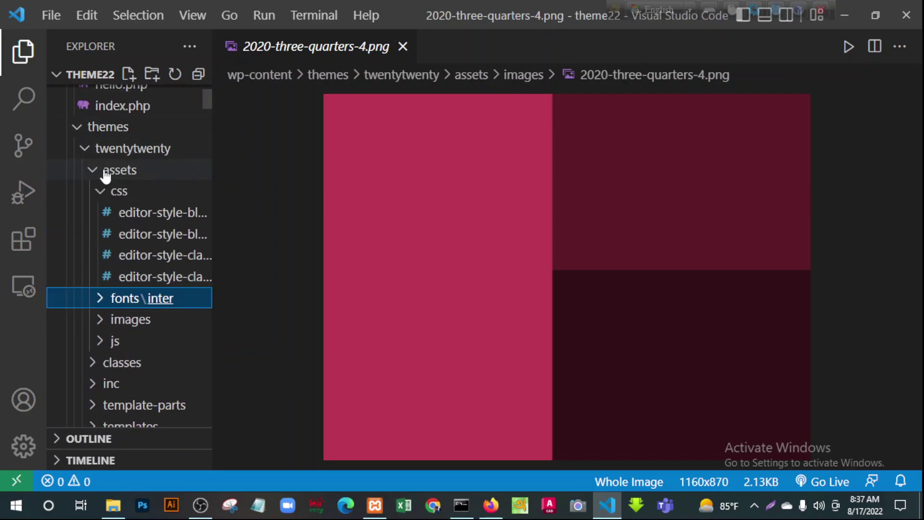
pyautogui.click(85, 148)
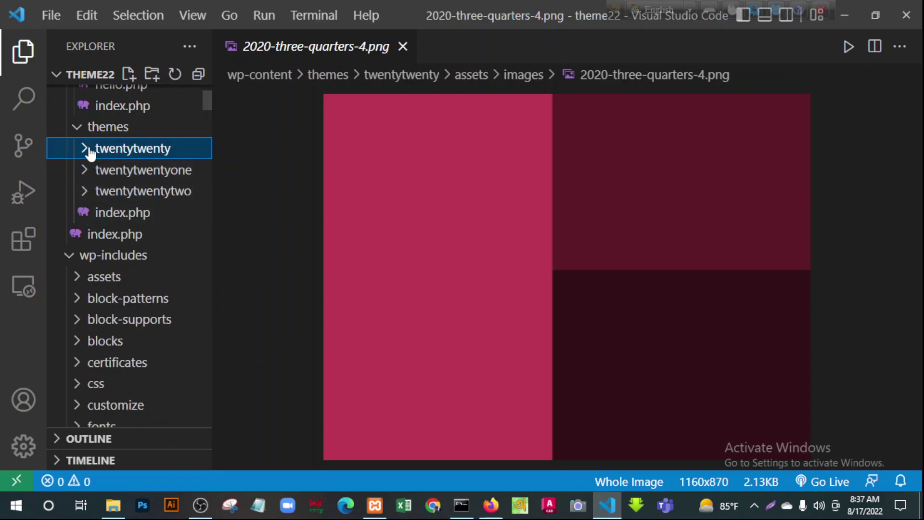
pyautogui.scroll(2, 130, 227)
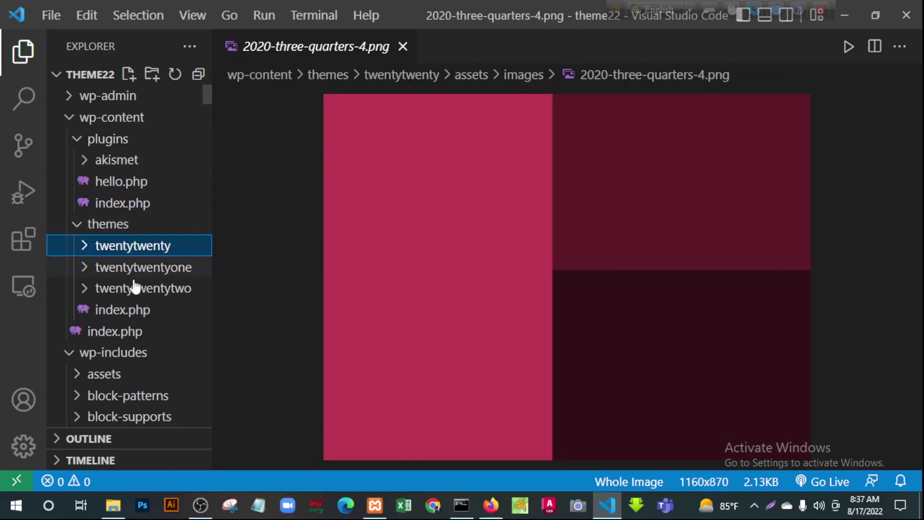
pyautogui.click(87, 270)
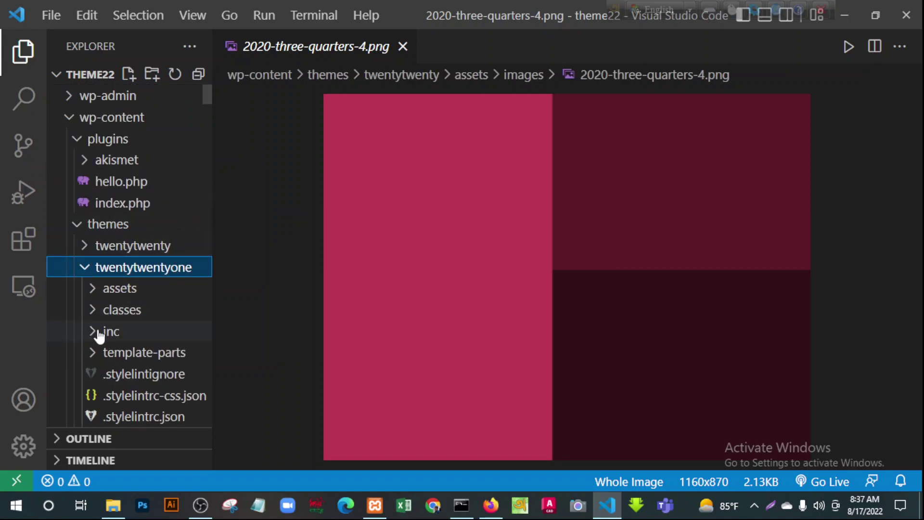
pyautogui.scroll(-3, 107, 294)
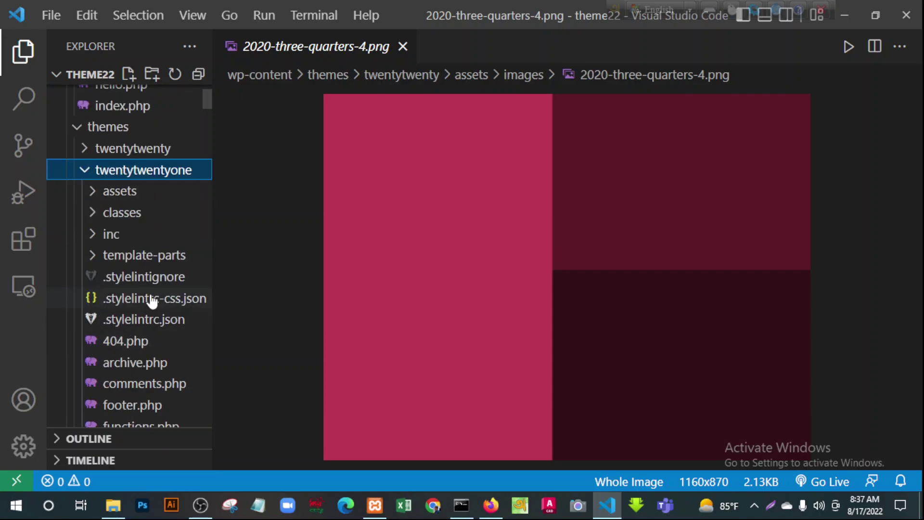
pyautogui.scroll(-3, 151, 301)
pyautogui.scroll(5, 147, 303)
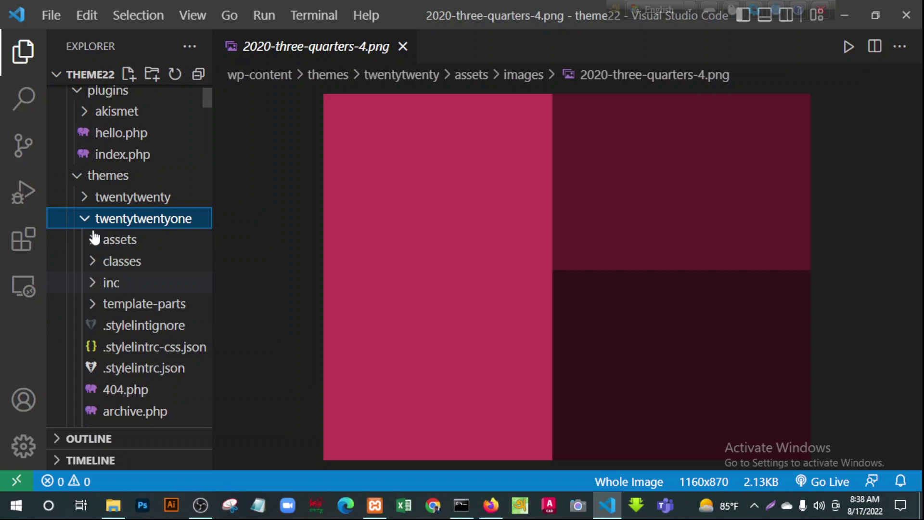
# Preview each twentytwentyone image from Daffodils.jpg to self-portrait-1885.jpg, then collapse the theme
pyautogui.click(96, 248)
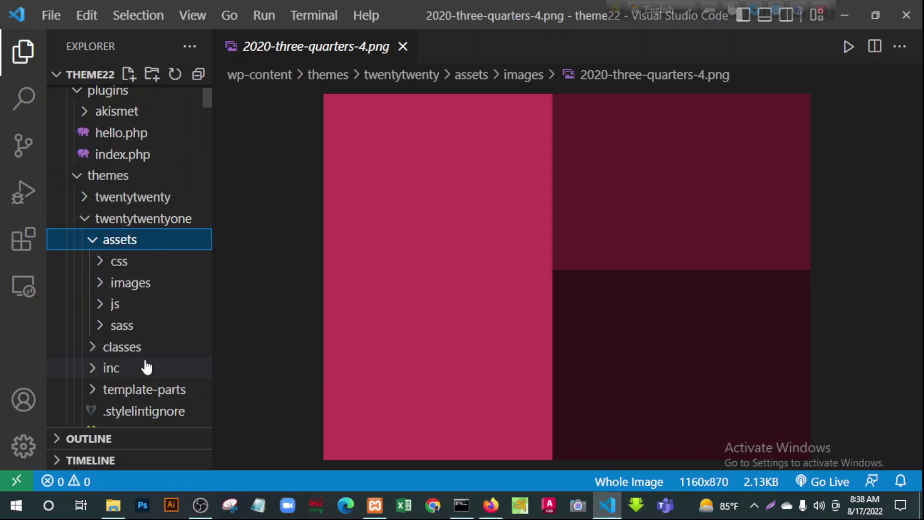
pyautogui.click(102, 288)
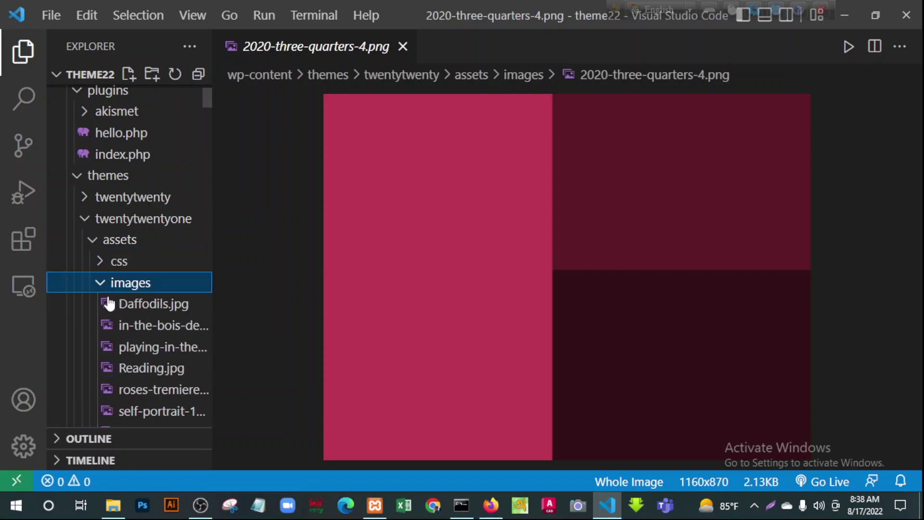
pyautogui.click(128, 310)
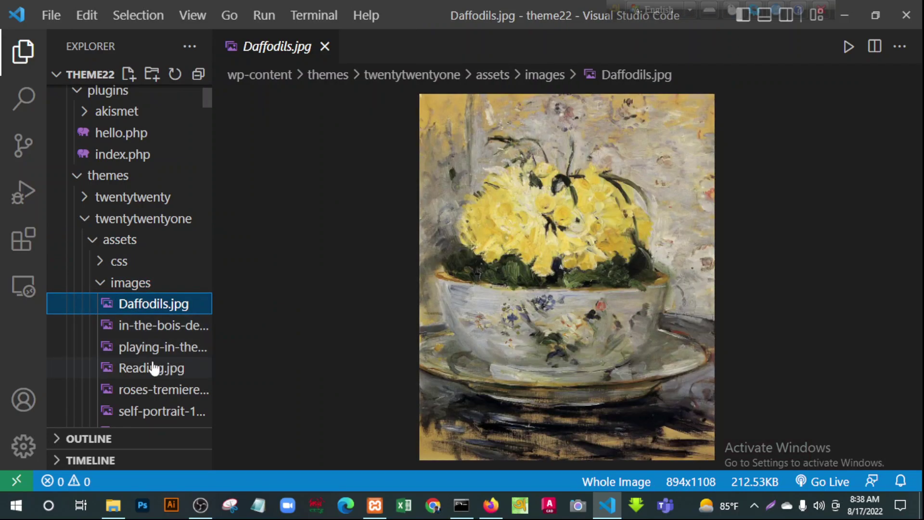
pyautogui.click(162, 326)
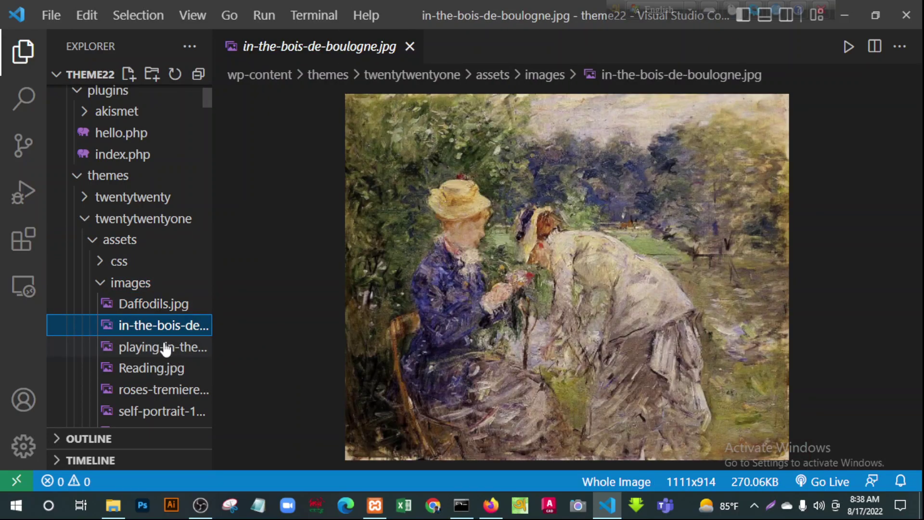
pyautogui.click(164, 346)
pyautogui.click(151, 371)
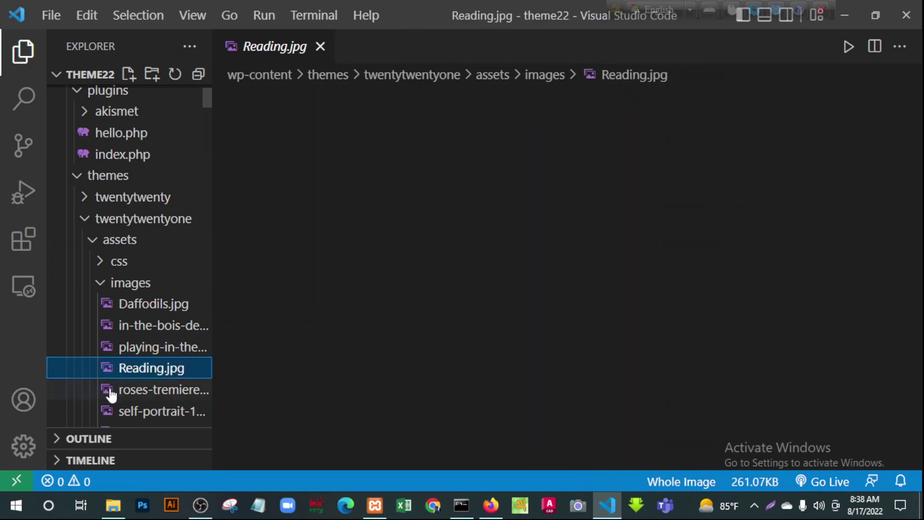
pyautogui.click(152, 392)
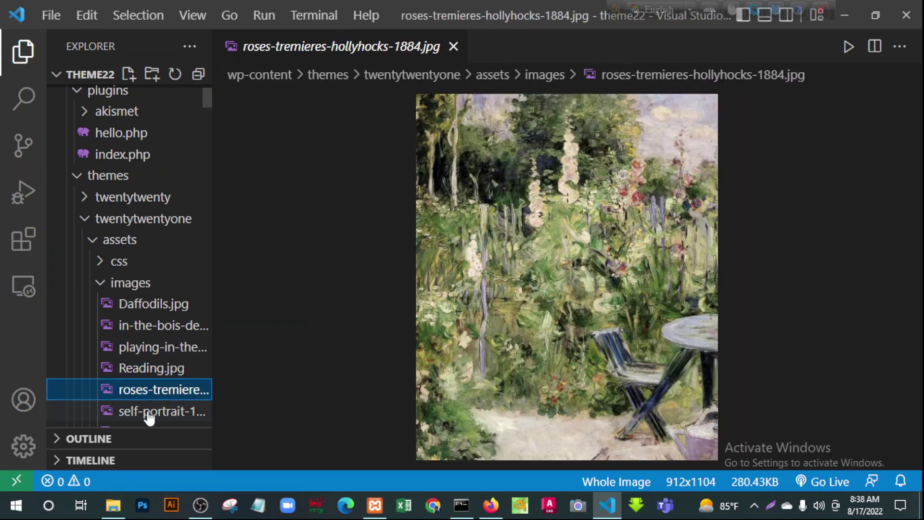
pyautogui.click(150, 415)
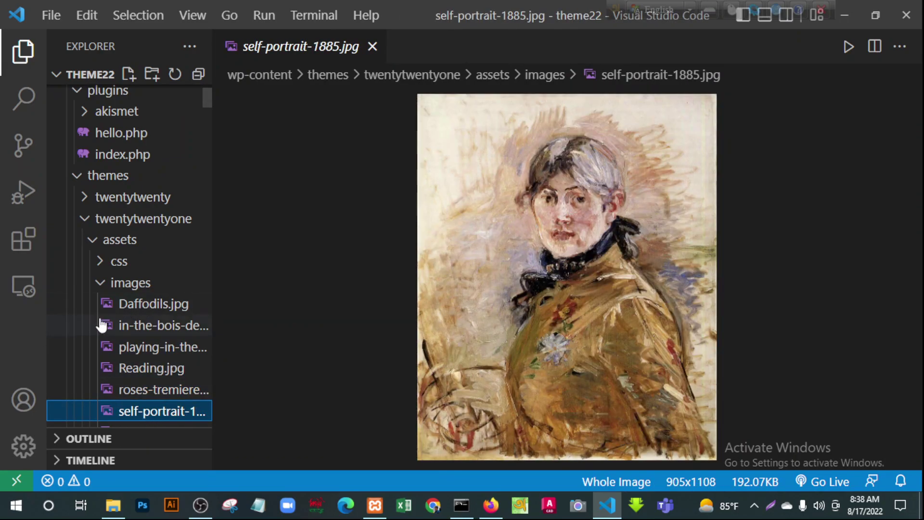
pyautogui.click(84, 218)
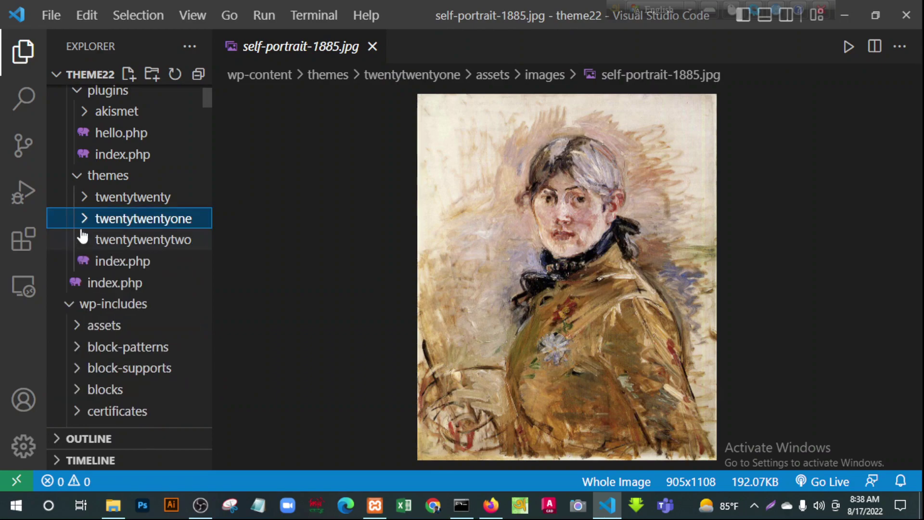
# Open class-twentytwenty-customize.php and class-twentytwenty-non-latin-languages.php from twentytwenty's classes folder
pyautogui.click(84, 199)
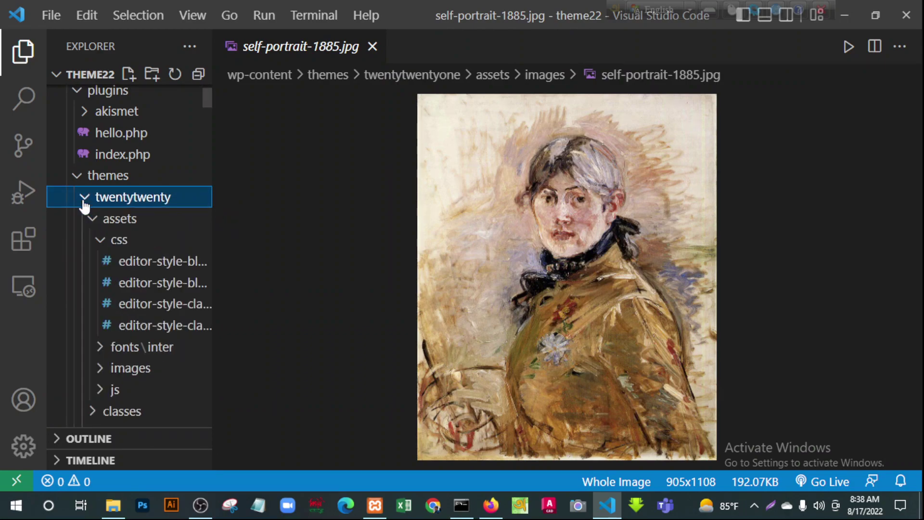
pyautogui.click(95, 221)
pyautogui.click(94, 240)
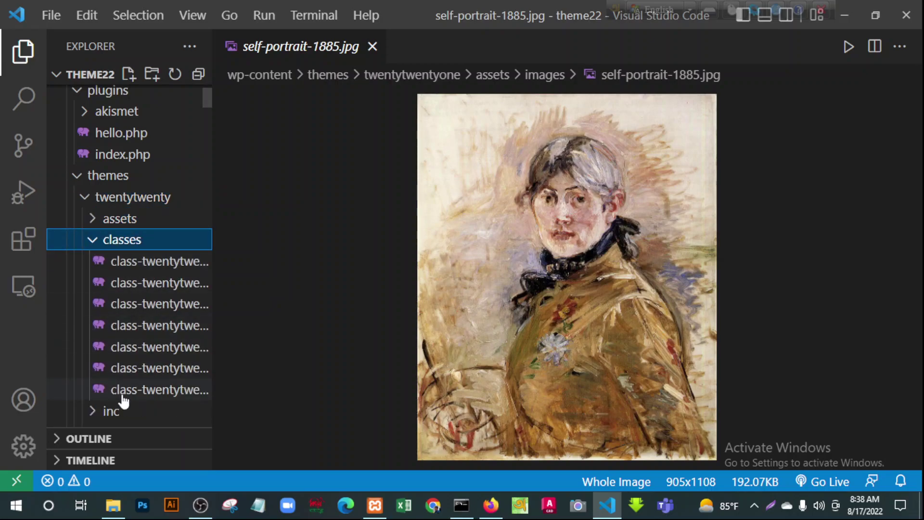
pyautogui.click(136, 264)
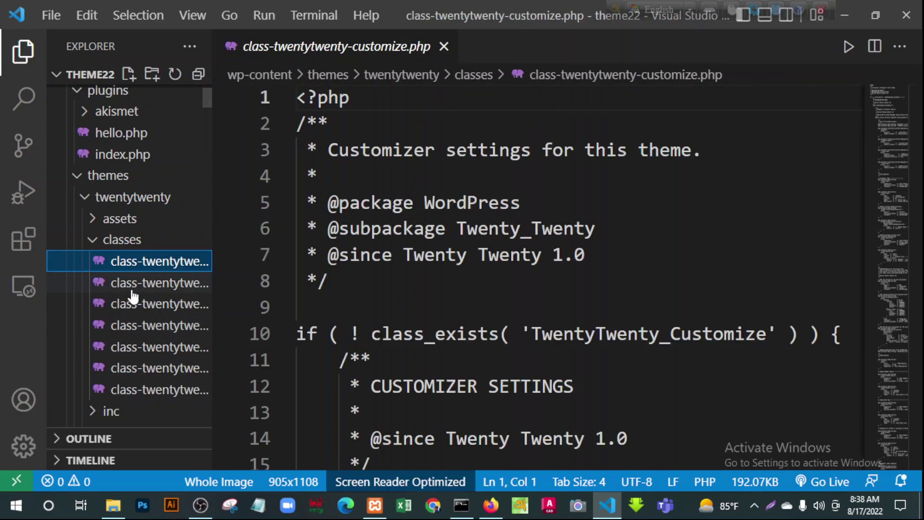
pyautogui.click(127, 284)
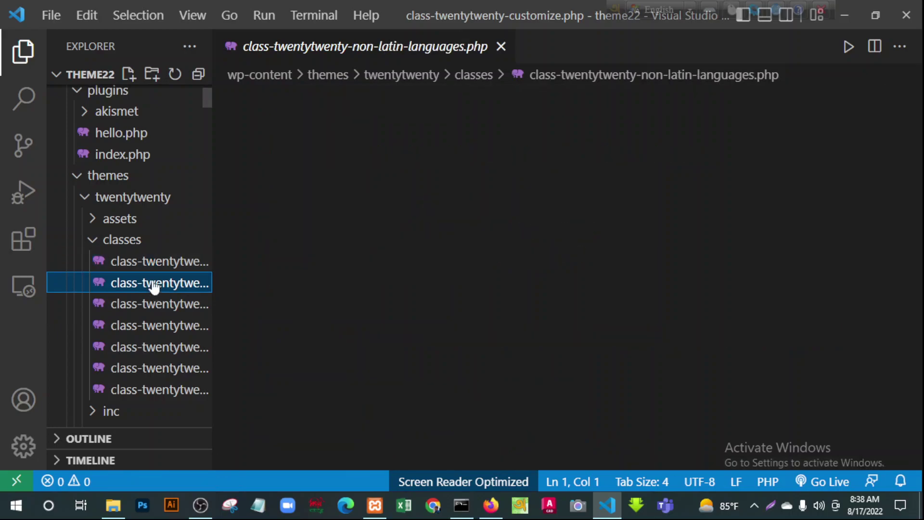
pyautogui.click(96, 240)
# Preview 2020-landscape-1.png, 2020-landscape-2.png and 2020-square-2.png in twentytwenty's images
pyautogui.click(90, 219)
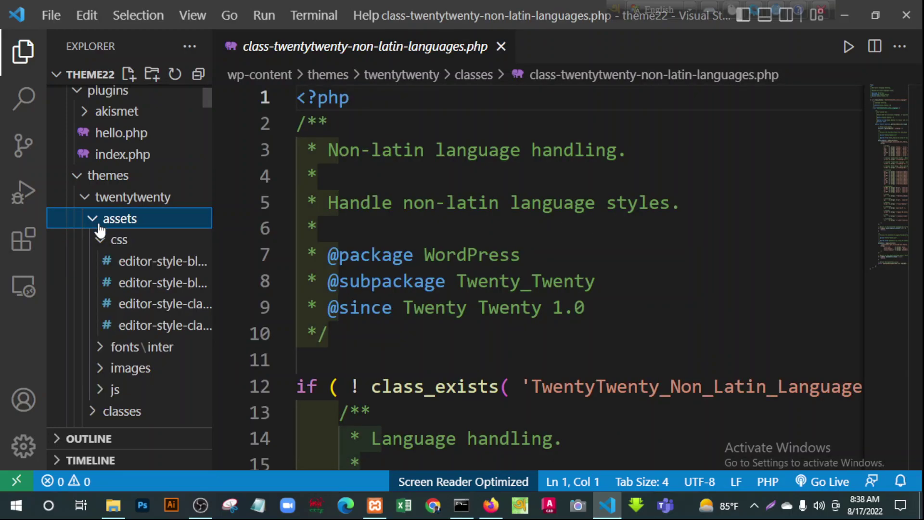
pyautogui.click(102, 241)
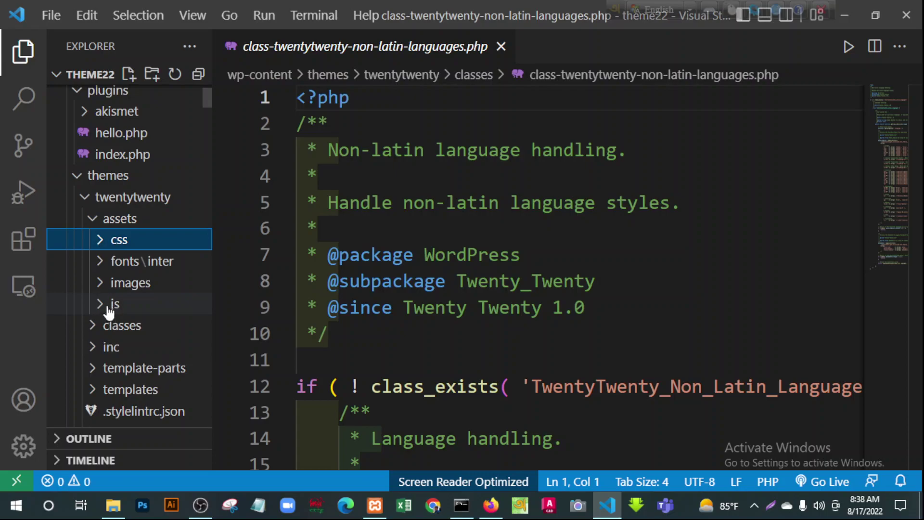
pyautogui.click(101, 285)
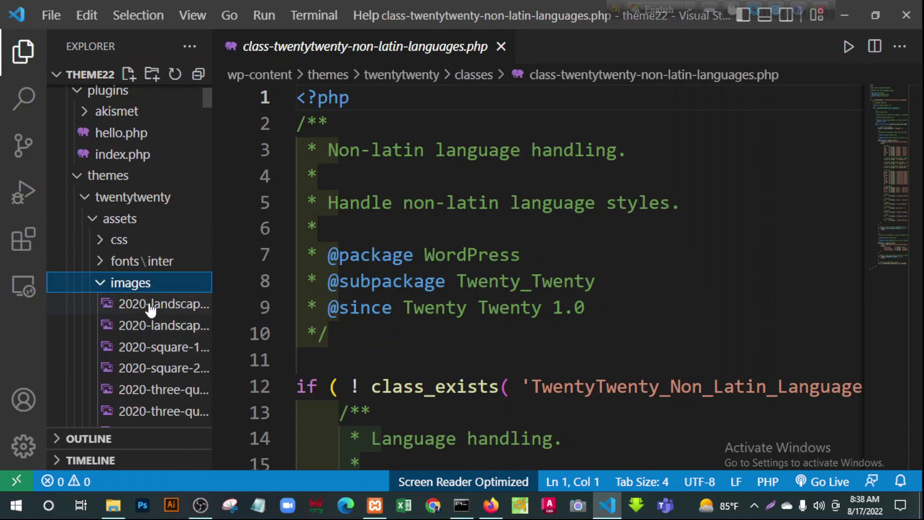
pyautogui.click(155, 304)
pyautogui.click(153, 328)
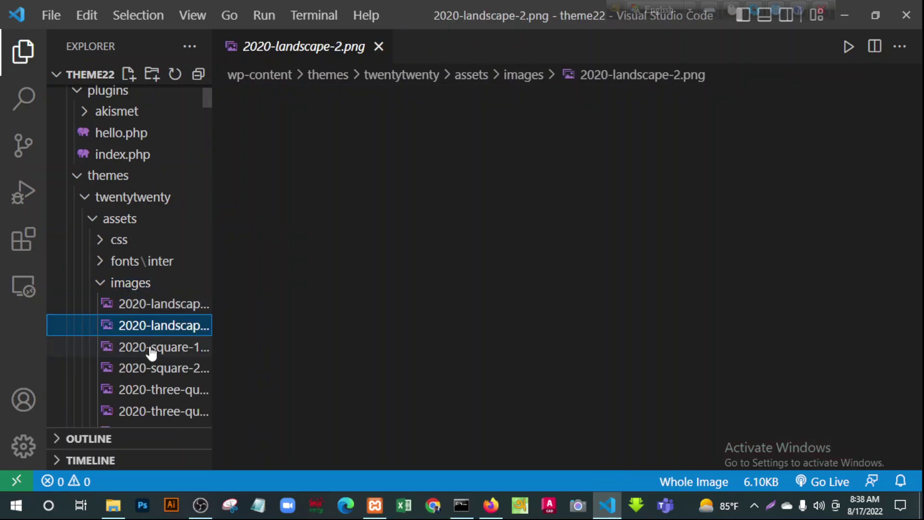
pyautogui.click(144, 369)
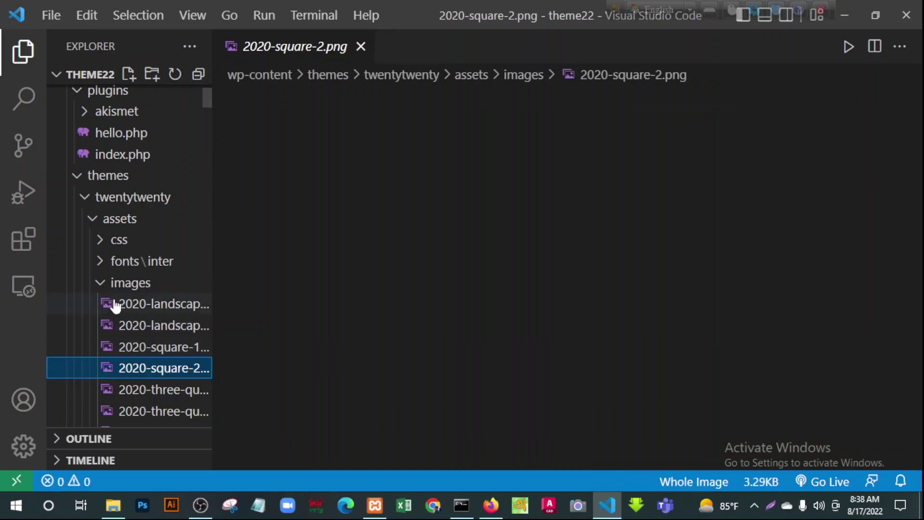
# Collapse the whole folder tree through wp-content and wp-includes, then minimize VS Code
pyautogui.click(100, 284)
pyautogui.click(90, 216)
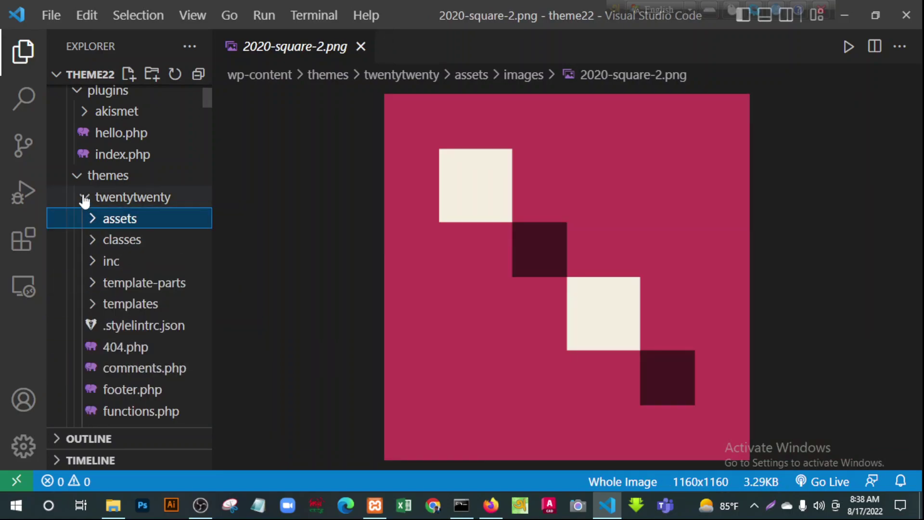
pyautogui.click(83, 198)
pyautogui.click(76, 181)
pyautogui.scroll(2, 96, 217)
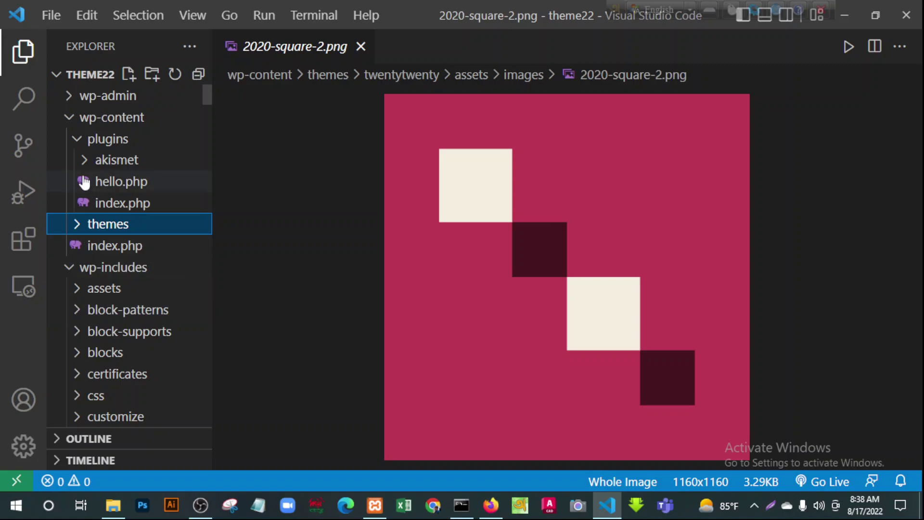
pyautogui.click(77, 139)
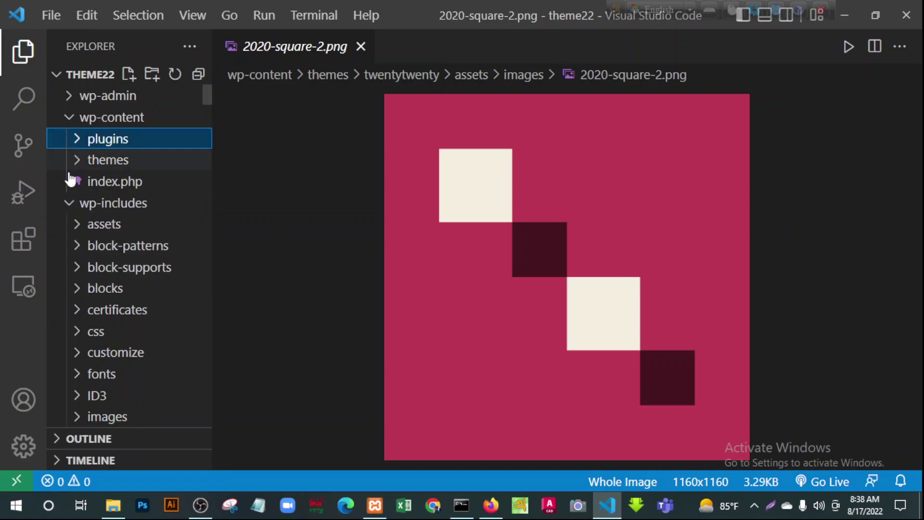
pyautogui.click(70, 119)
pyautogui.click(69, 140)
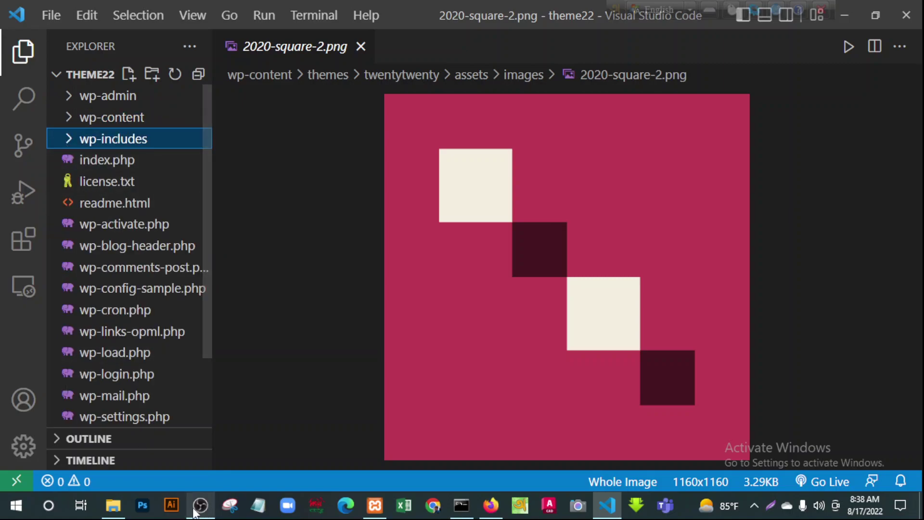
pyautogui.click(845, 16)
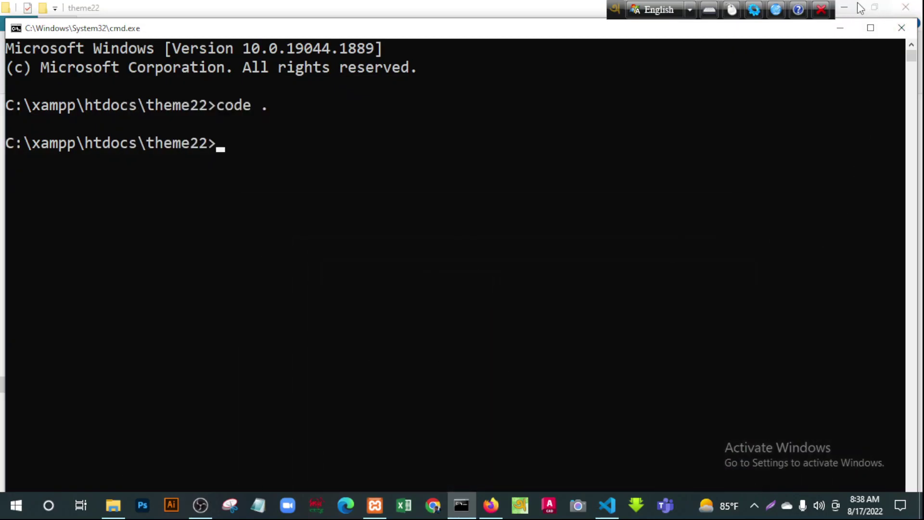
# Minimize File Explorer and close the Command Prompt window
pyautogui.click(847, 4)
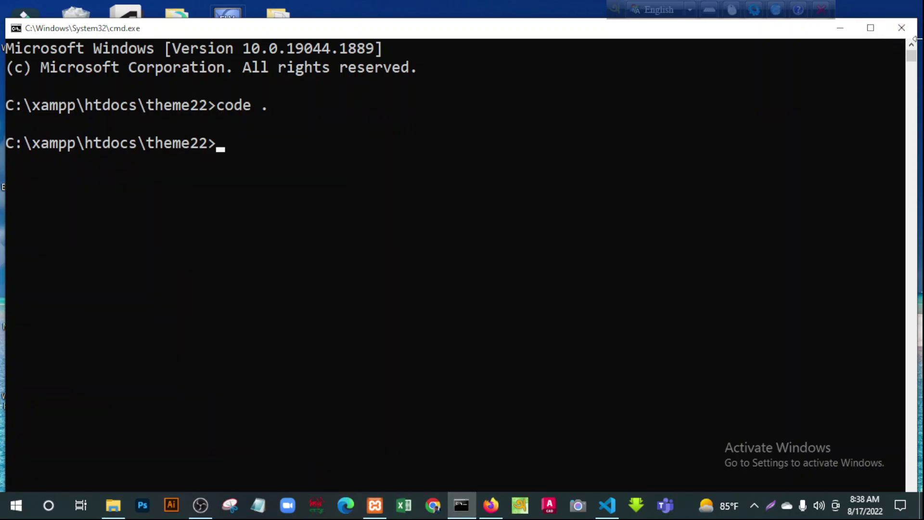
pyautogui.click(902, 28)
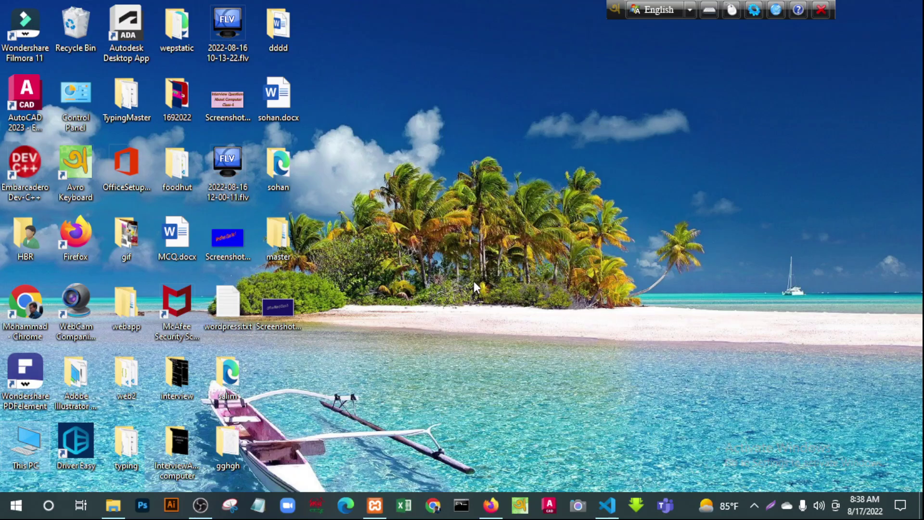
# Load localhost/theme22 in a new Firefox tab
pyautogui.click(490, 506)
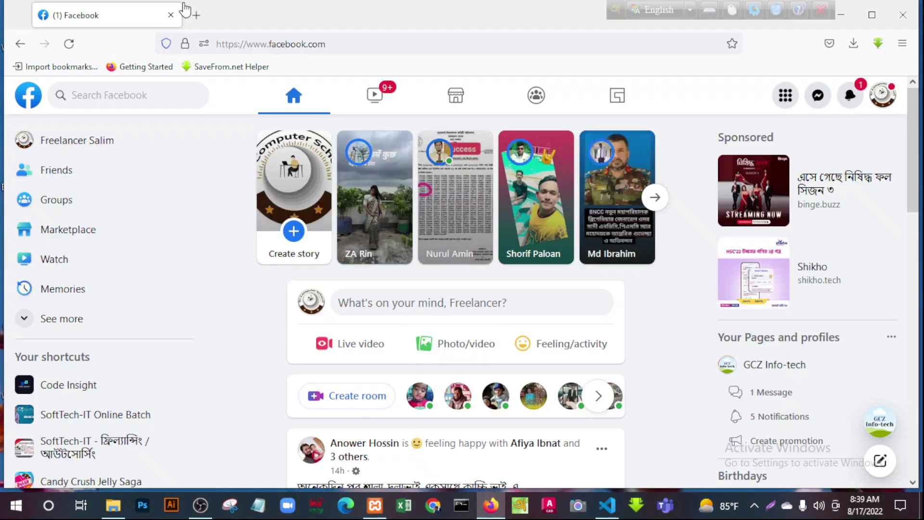
pyautogui.click(197, 18)
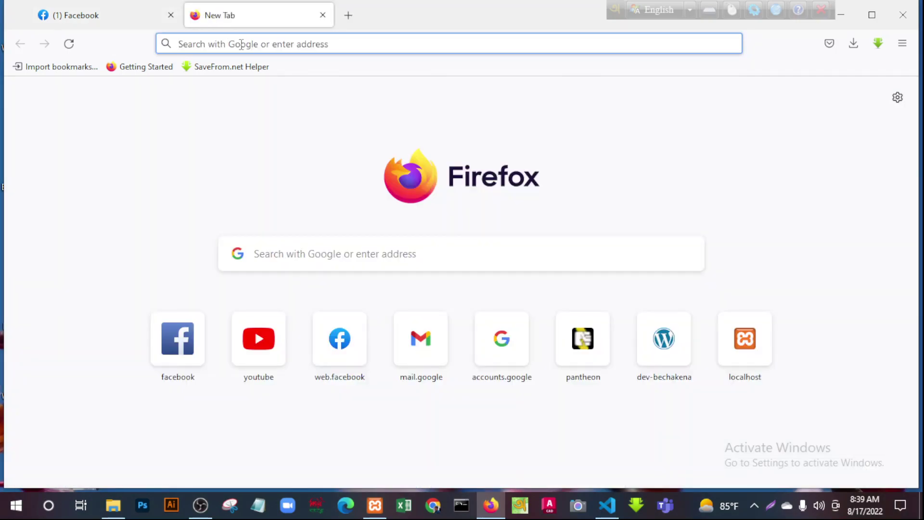
pyautogui.click(180, 45)
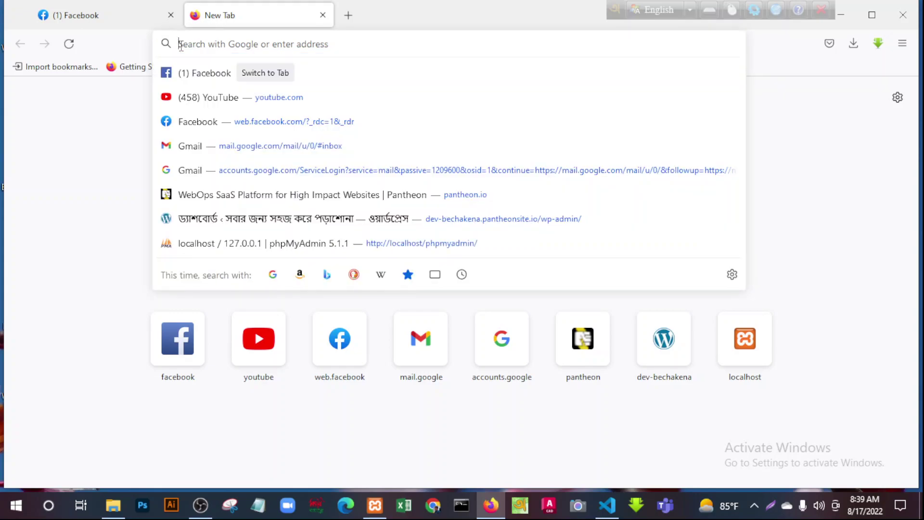
pyautogui.write('loca')
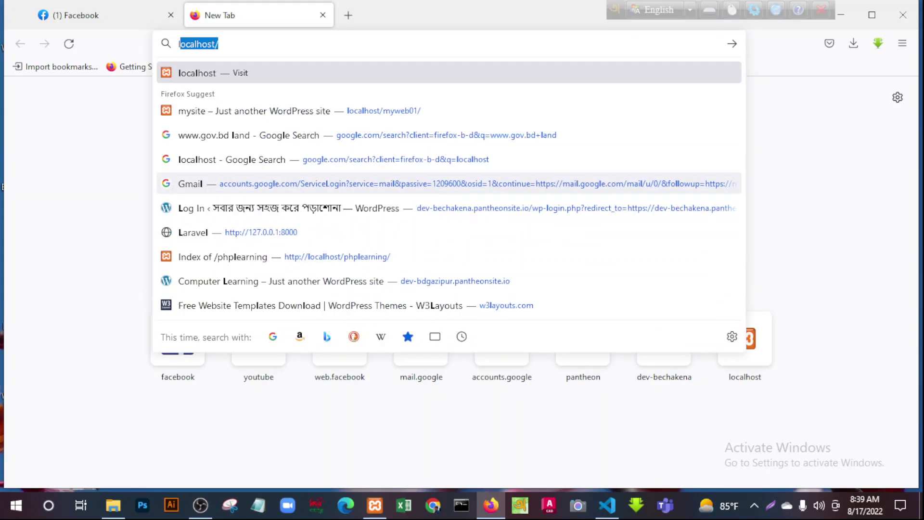
pyautogui.write('l')
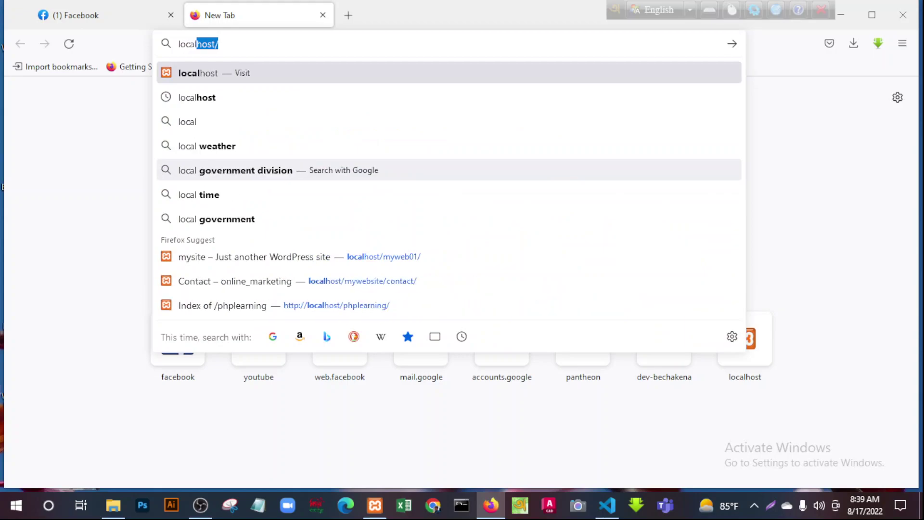
pyautogui.write('host')
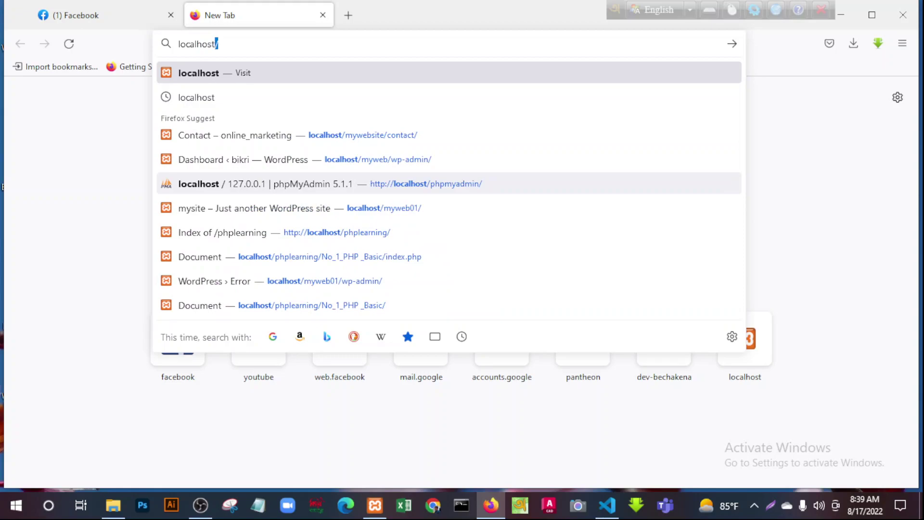
pyautogui.write('/')
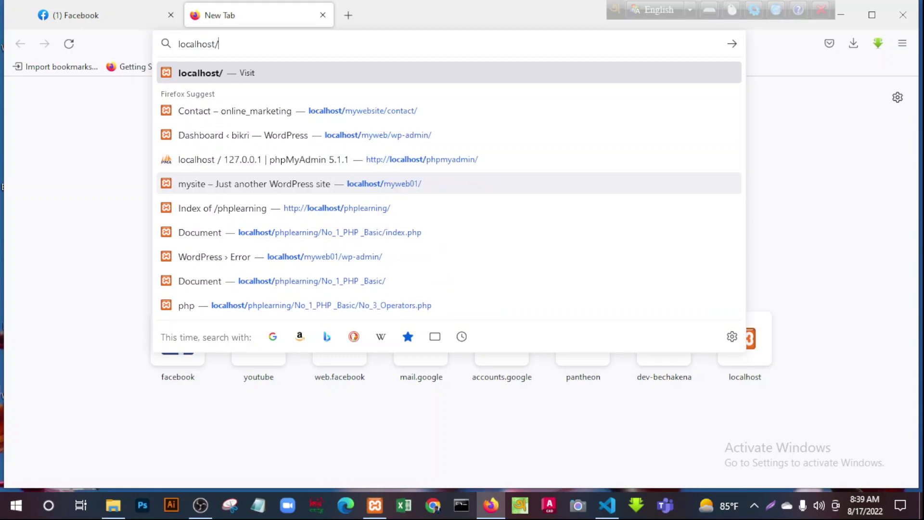
pyautogui.write('theme22')
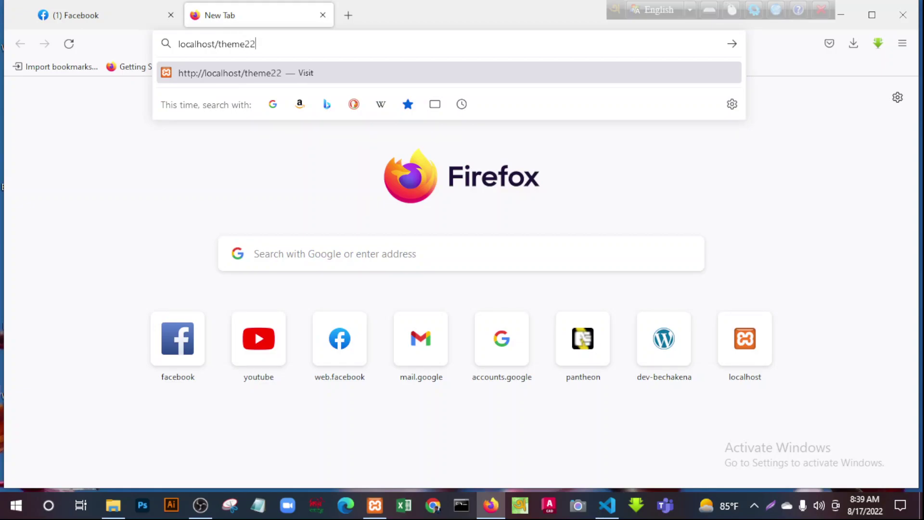
pyautogui.press('Return')
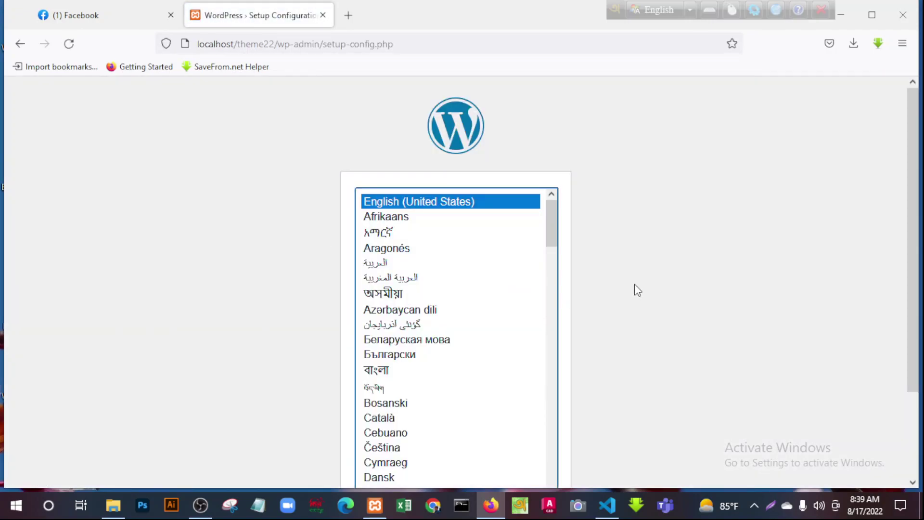
# Continue the WordPress setup with English (United States) as the language
pyautogui.scroll(-3, 635, 288)
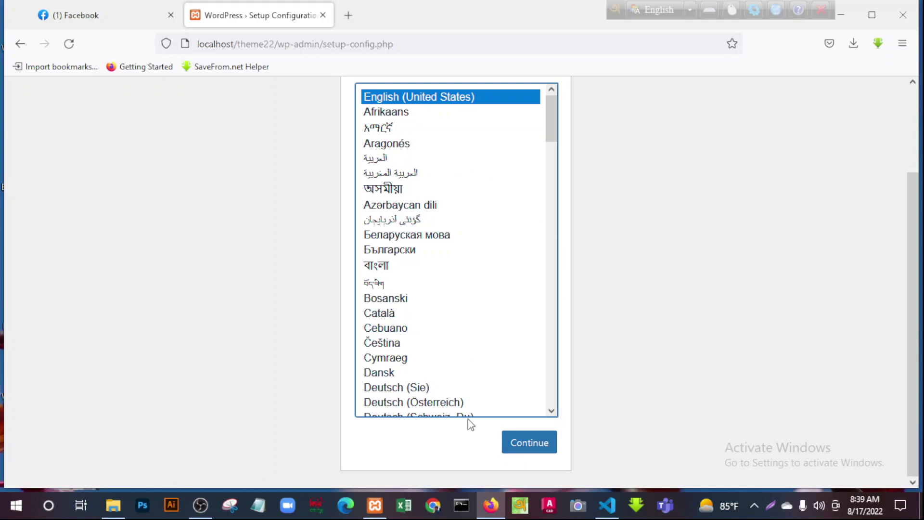
pyautogui.click(530, 443)
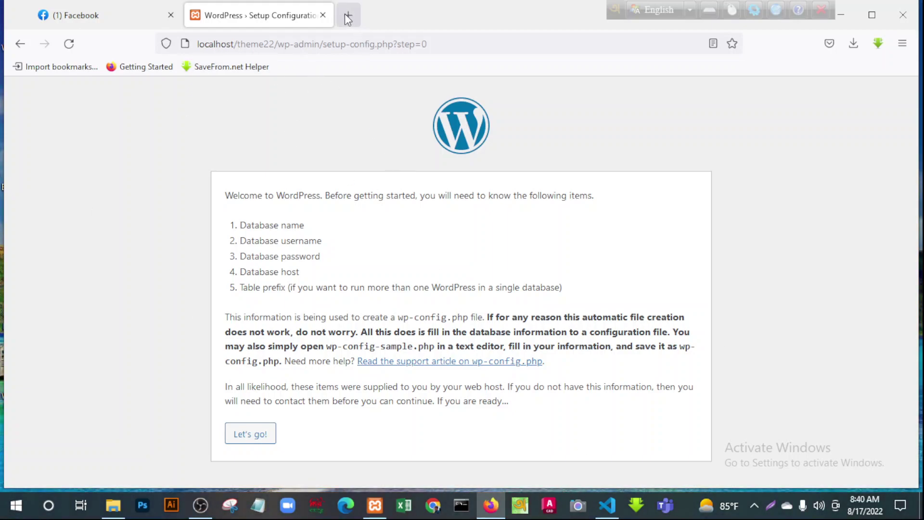
# Load localhost/phpmyadmin/ in a new Firefox tab
pyautogui.hotkey('ctrl', 't')
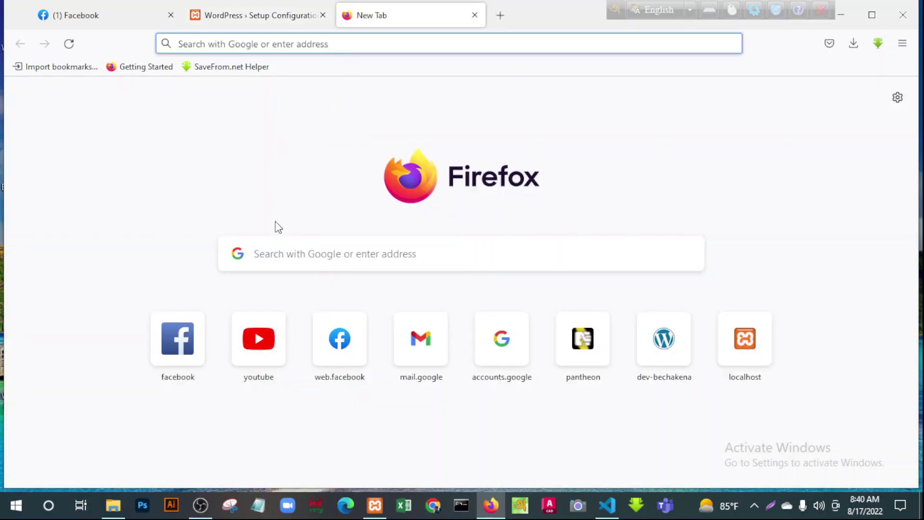
pyautogui.click(186, 48)
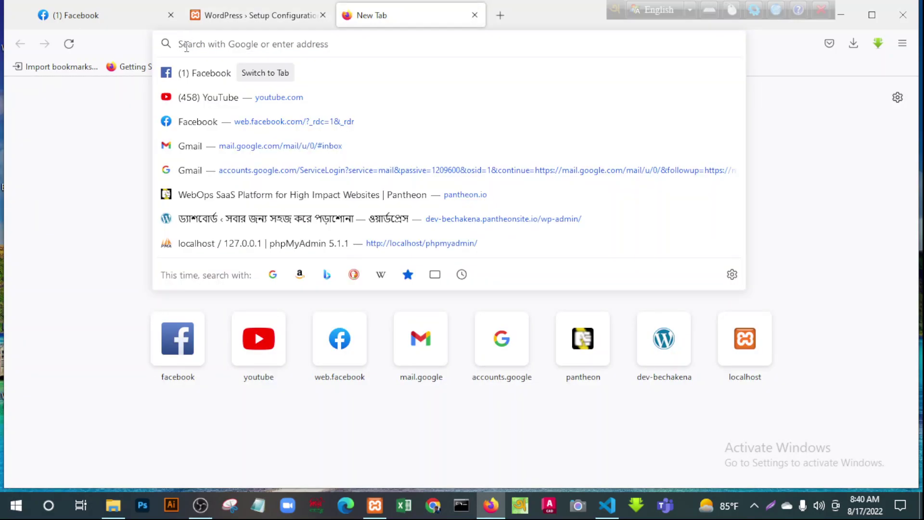
pyautogui.write('local')
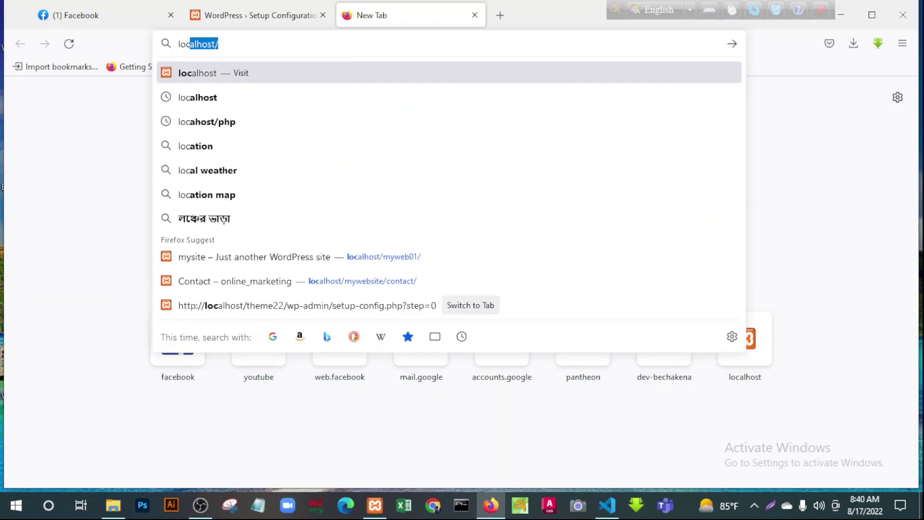
pyautogui.write('host/')
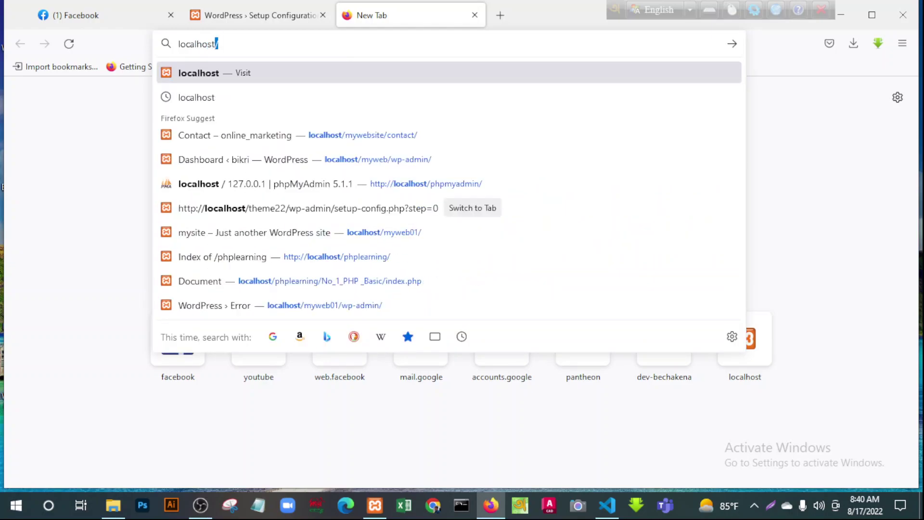
pyautogui.write('php')
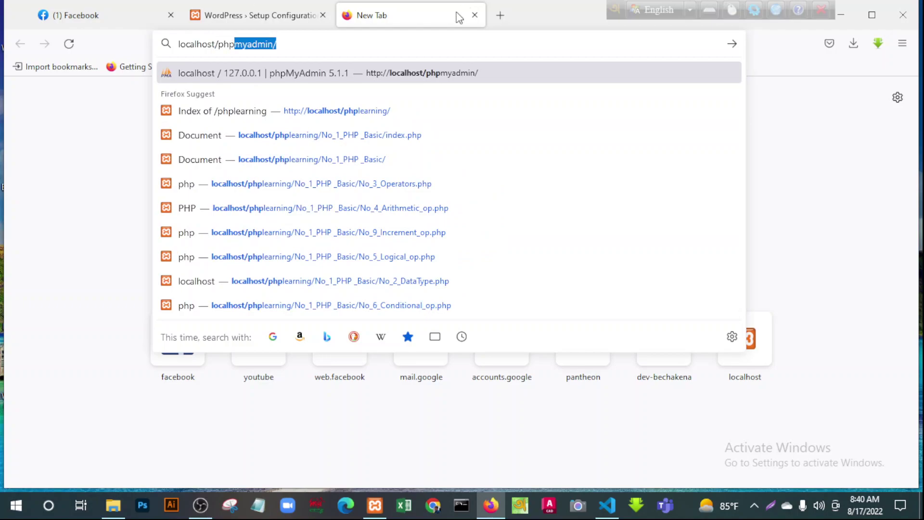
pyautogui.click(297, 48)
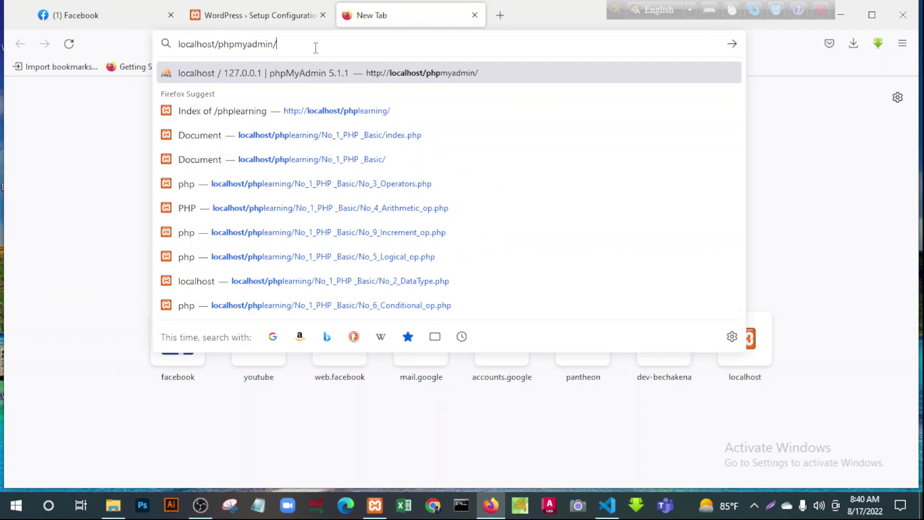
pyautogui.press('Return')
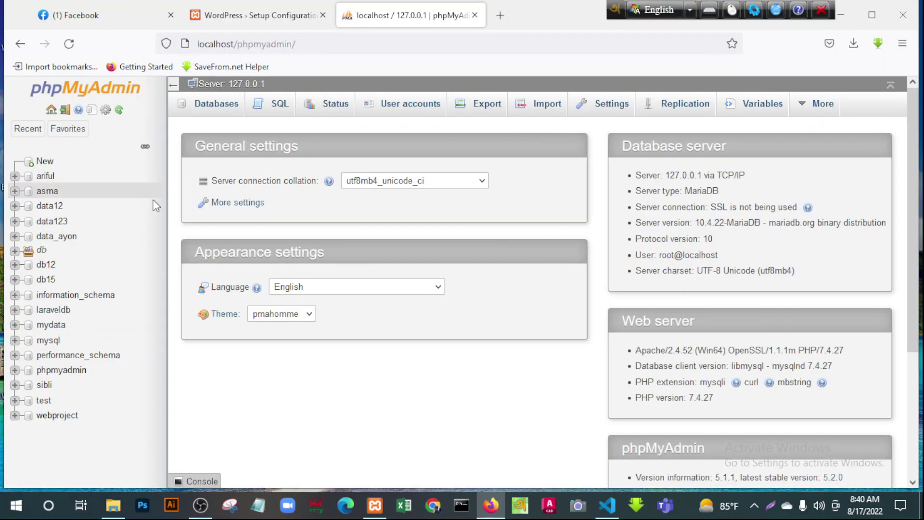
# Create a new empty theme_22 database in phpMyAdmin, then close the phpMyAdmin tab
pyautogui.click(45, 163)
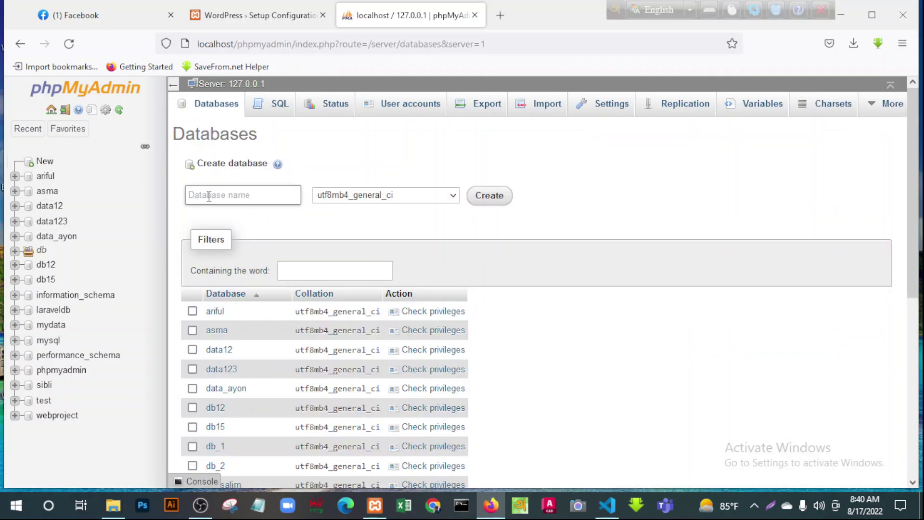
pyautogui.click(208, 197)
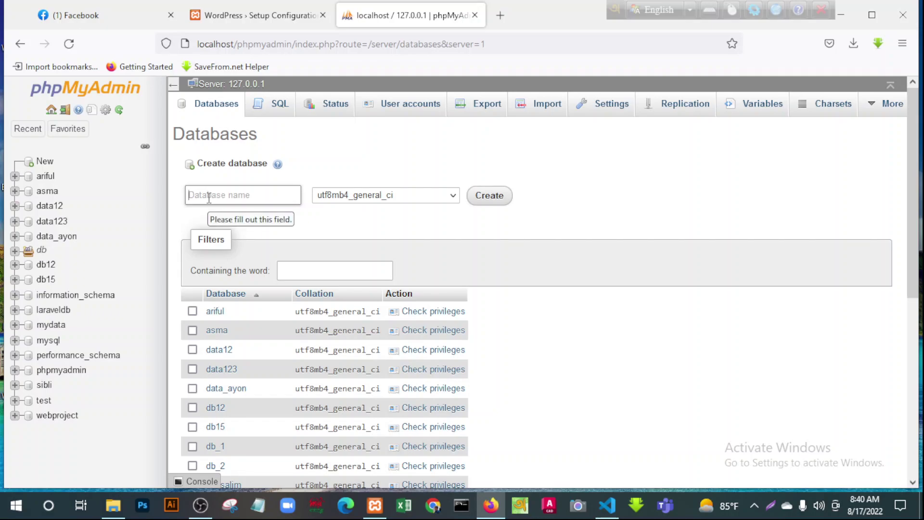
pyautogui.write('theme_22')
pyautogui.click(491, 202)
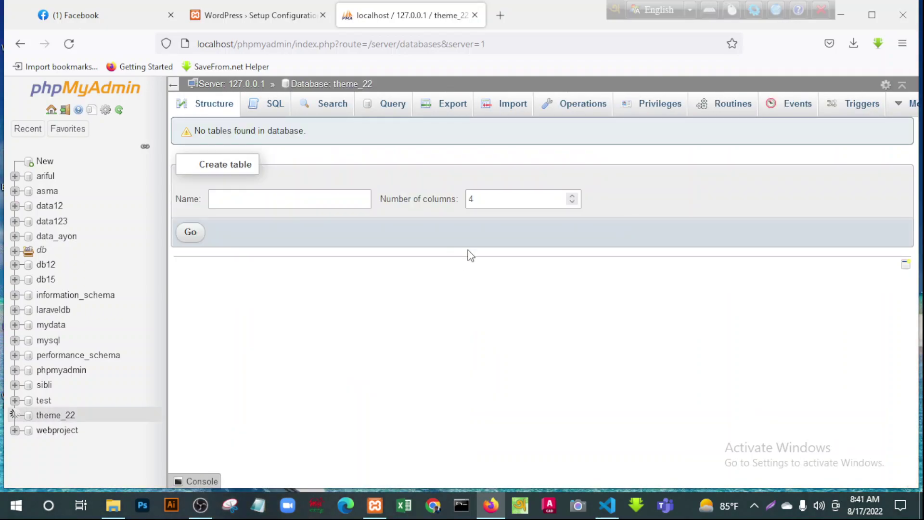
pyautogui.click(474, 15)
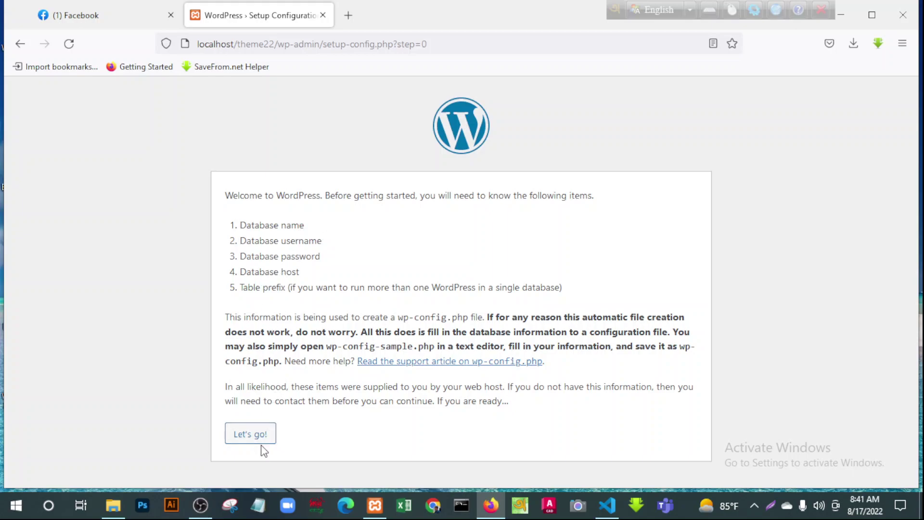
# Enter database name theme_22, username root and an empty password in the connection form
pyautogui.click(250, 435)
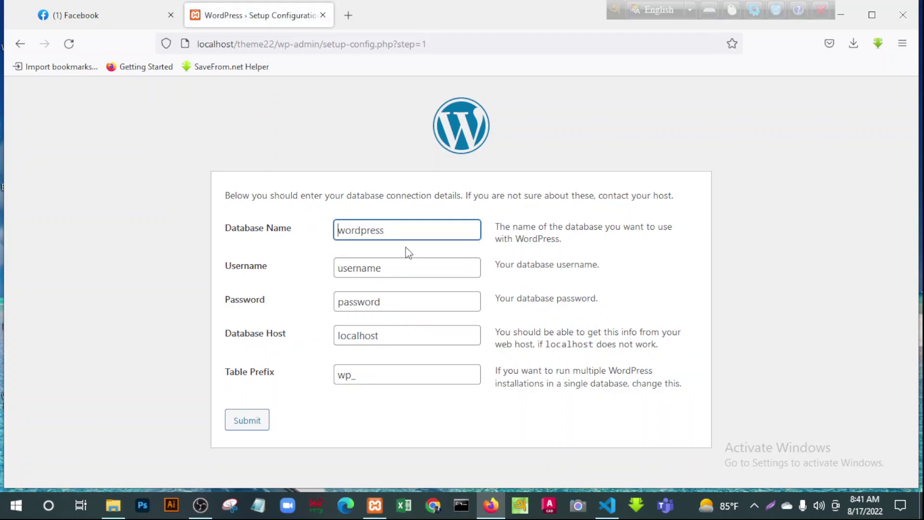
pyautogui.write('theme_22')
pyautogui.press('Delete')
pyautogui.press('Delete')
pyautogui.press('Delete')
pyautogui.press('Delete')
pyautogui.press('Delete')
pyautogui.press('Delete')
pyautogui.press('Delete')
pyautogui.press('Delete')
pyautogui.click(395, 269)
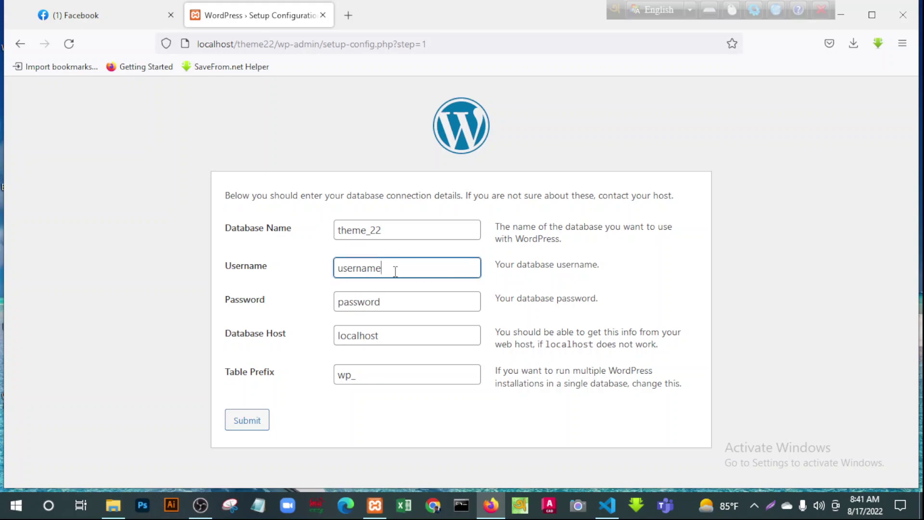
pyautogui.press('BackSpace')
pyautogui.press('BackSpace')
pyautogui.press('BackSpace')
pyautogui.press('BackSpace')
pyautogui.press('BackSpace')
pyautogui.press('BackSpace')
pyautogui.press('BackSpace')
pyautogui.press('BackSpace')
pyautogui.write('salim')
pyautogui.click(397, 305)
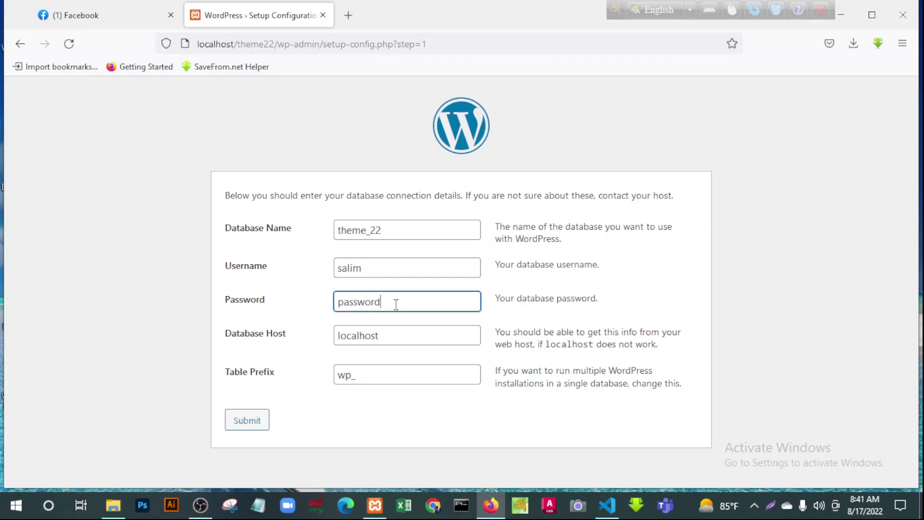
pyautogui.moveTo(396, 305); pyautogui.dragTo(277, 310)
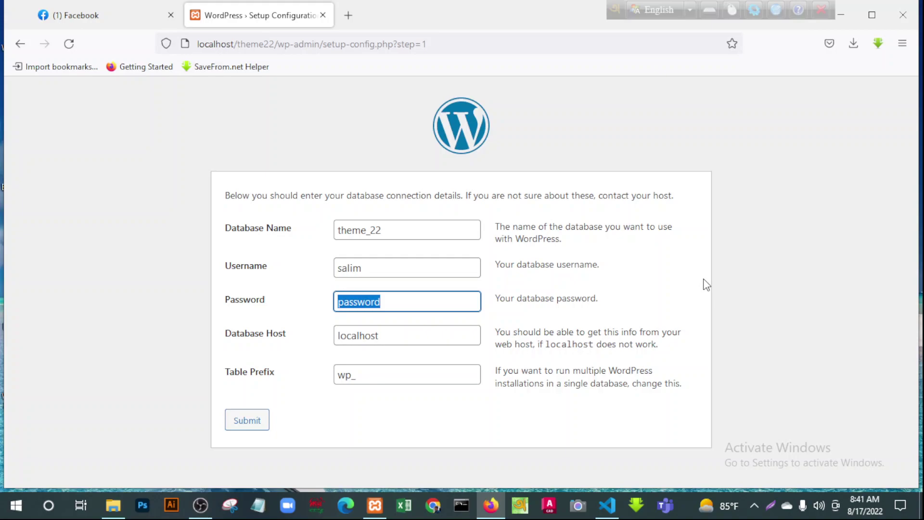
pyautogui.write('admin')
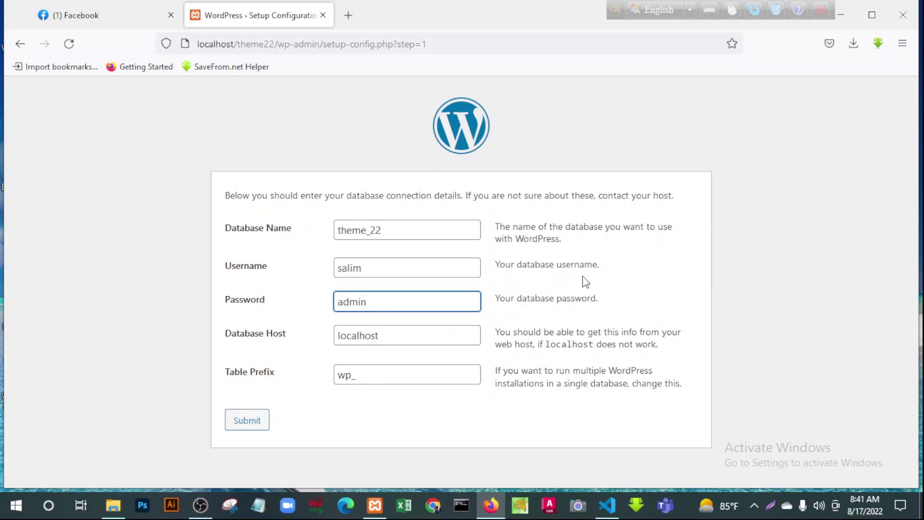
pyautogui.doubleClick(359, 303)
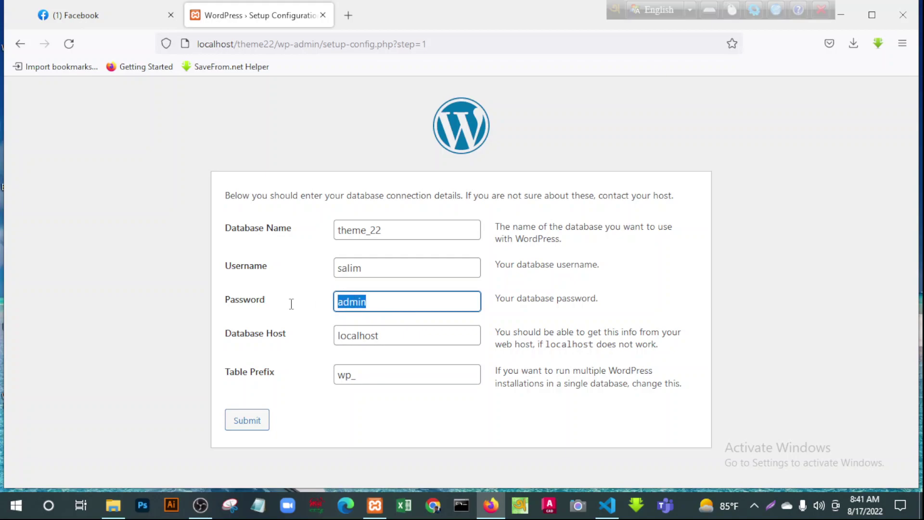
pyautogui.press('BackSpace')
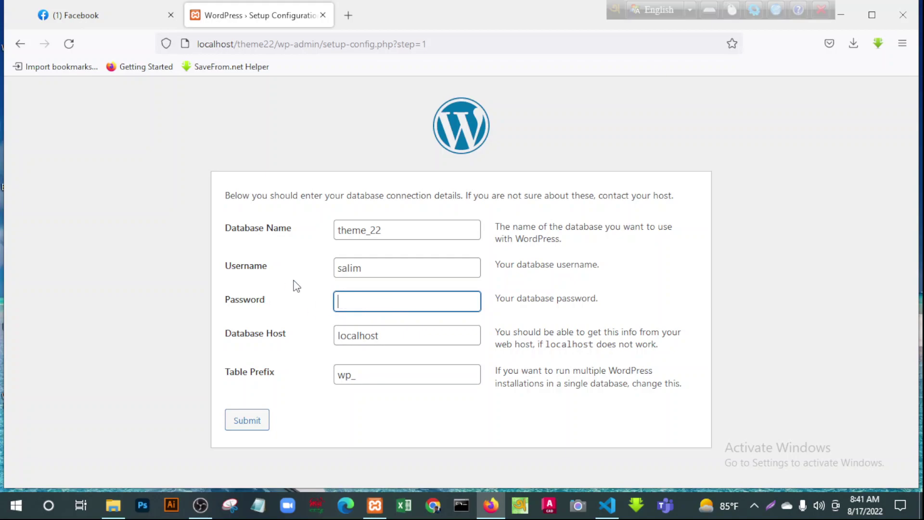
pyautogui.moveTo(382, 270); pyautogui.dragTo(275, 270)
pyautogui.press('BackSpace')
pyautogui.write('root')
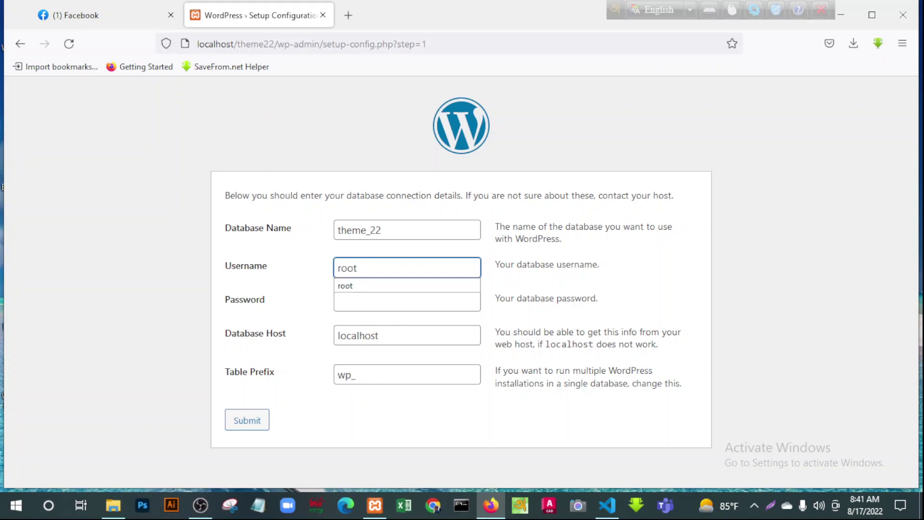
# Check the connection fields, submit them, and run the WordPress installation
pyautogui.click(347, 300)
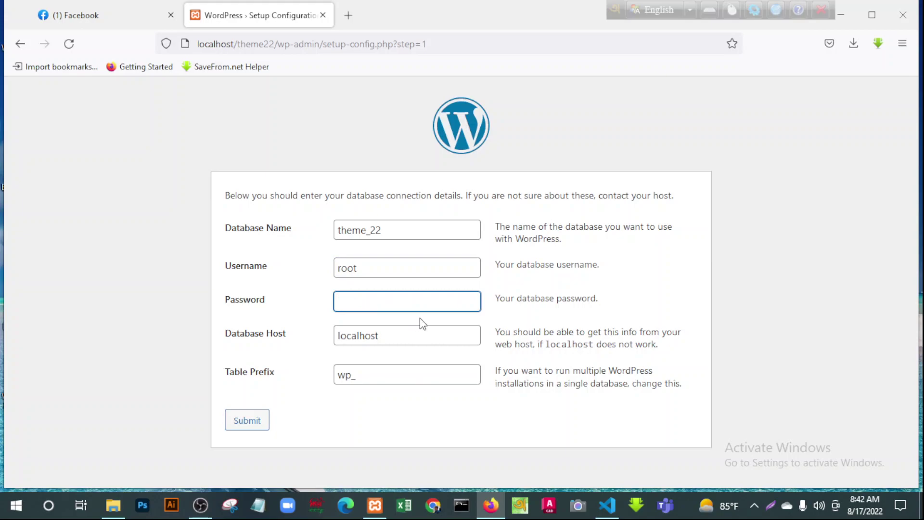
pyautogui.click(375, 266)
pyautogui.click(366, 268)
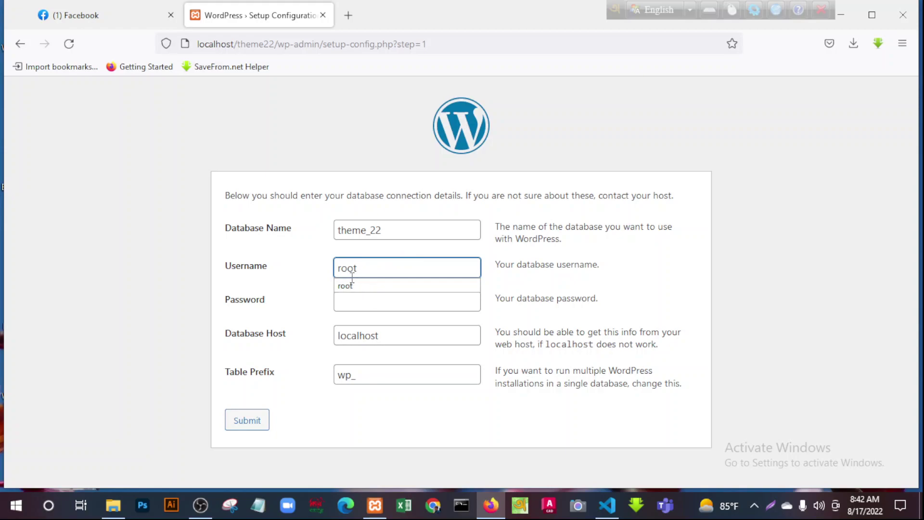
pyautogui.click(365, 272)
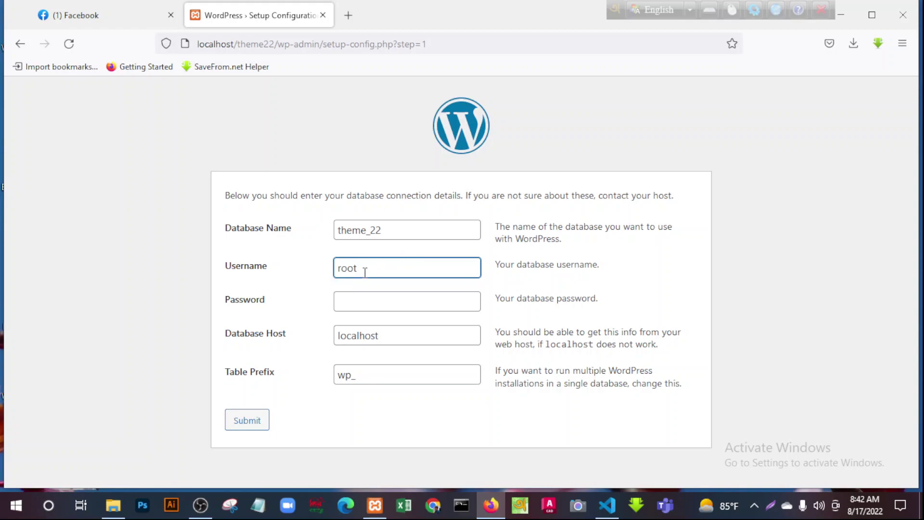
pyautogui.doubleClick(375, 270)
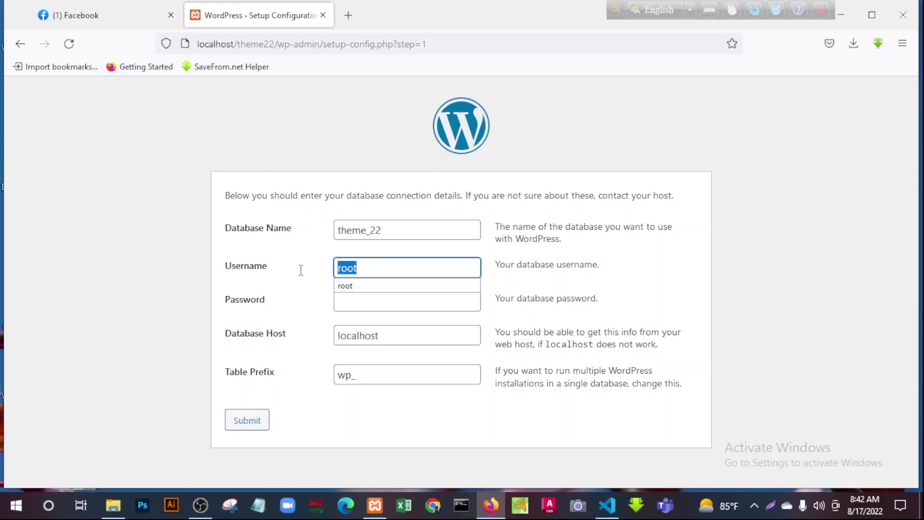
pyautogui.click(412, 270)
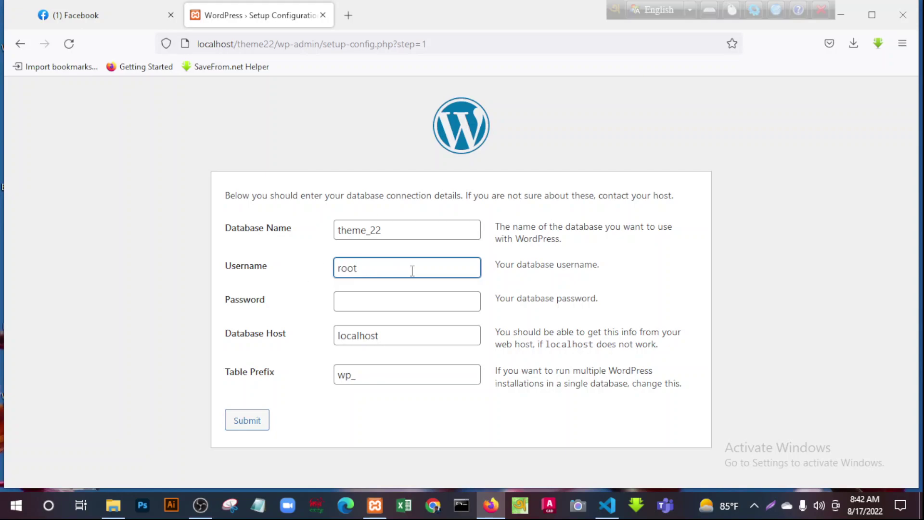
pyautogui.click(347, 304)
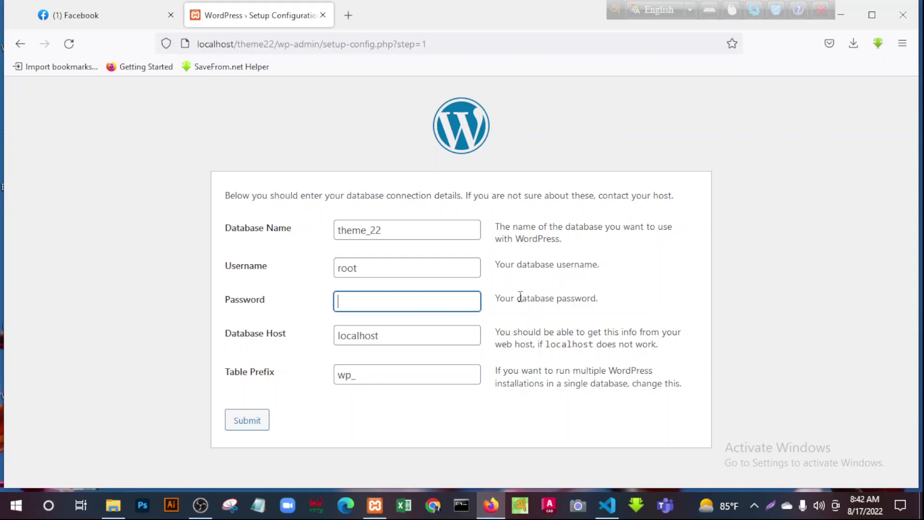
pyautogui.click(403, 231)
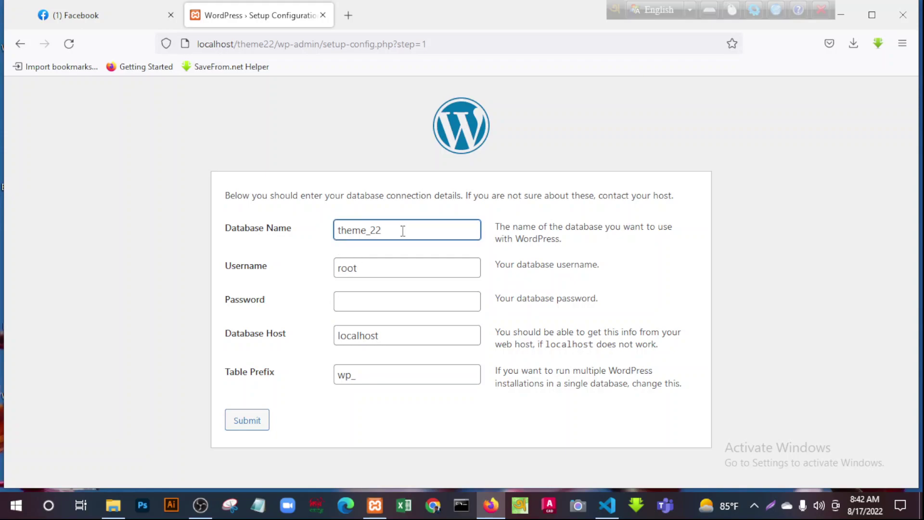
pyautogui.click(373, 272)
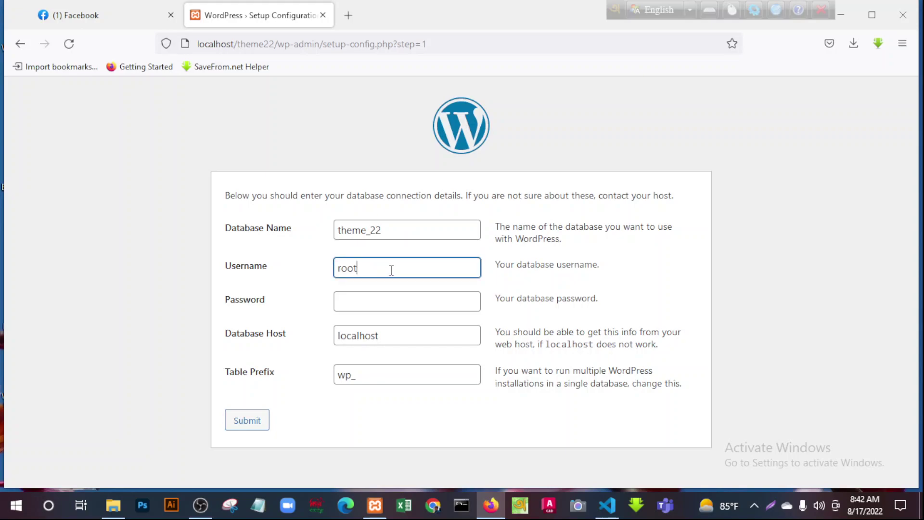
pyautogui.moveTo(381, 230); pyautogui.dragTo(316, 235)
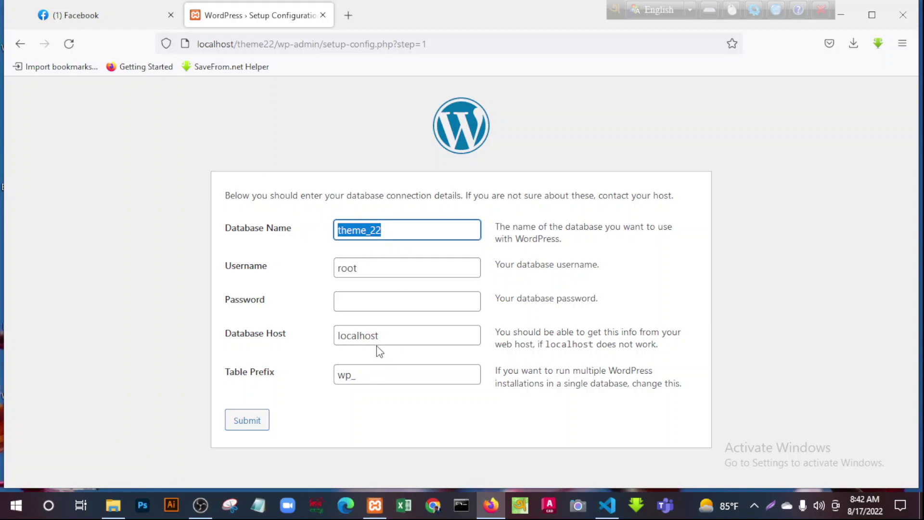
pyautogui.click(368, 306)
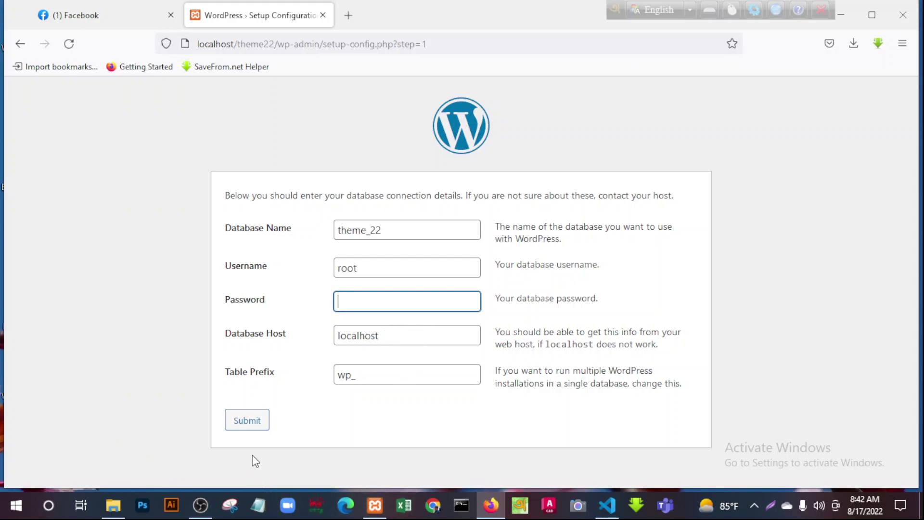
pyautogui.click(250, 420)
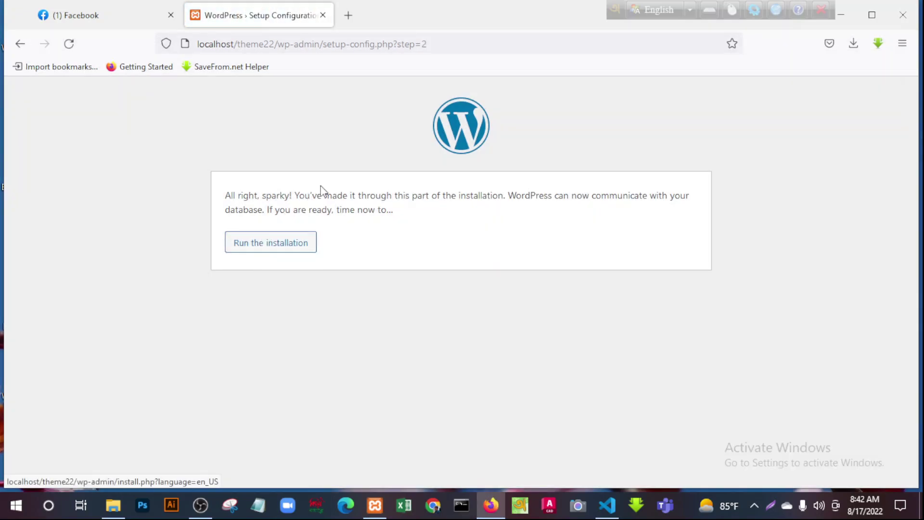
pyautogui.click(254, 249)
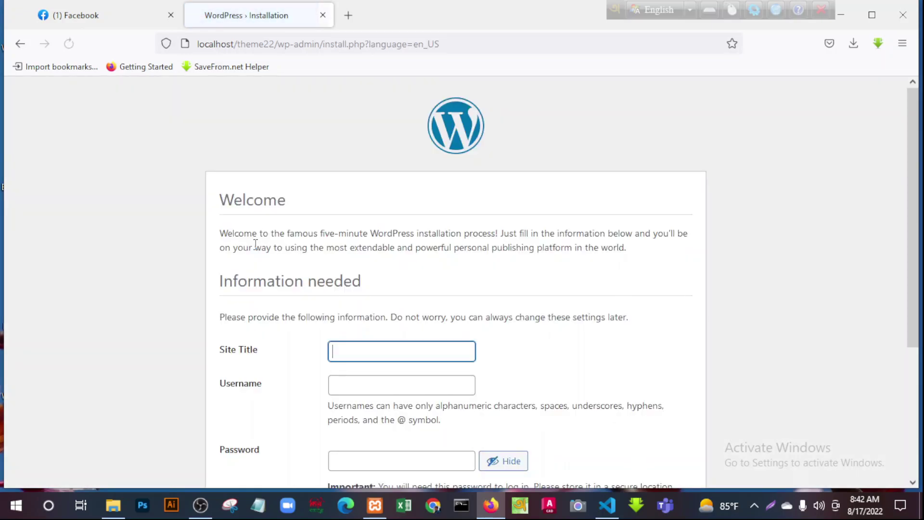
# Enter site title Theme22, the admin username and a weak password, confirming its use
pyautogui.scroll(-4, 532, 335)
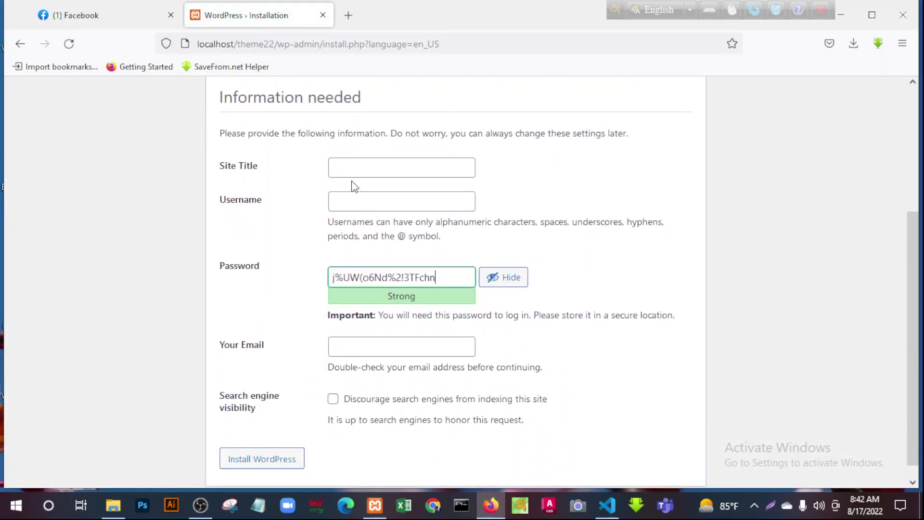
pyautogui.click(334, 169)
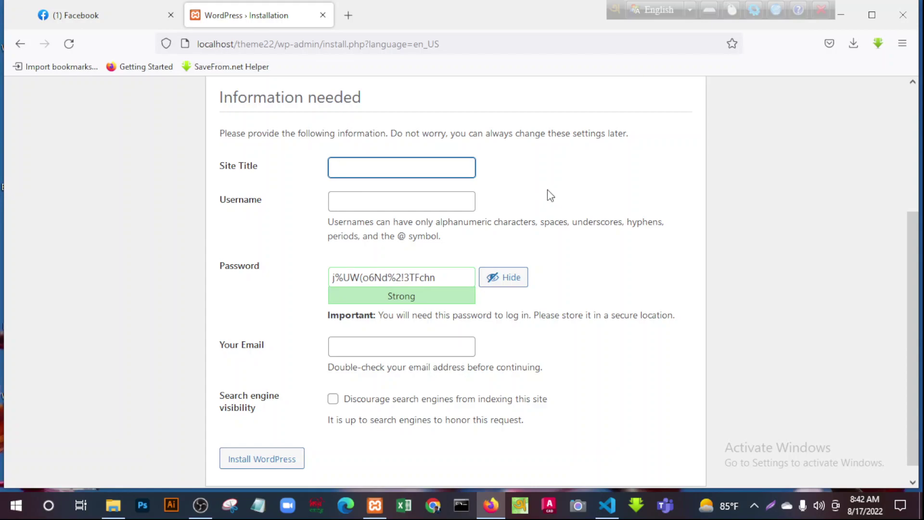
pyautogui.write('Theme22')
pyautogui.click(371, 201)
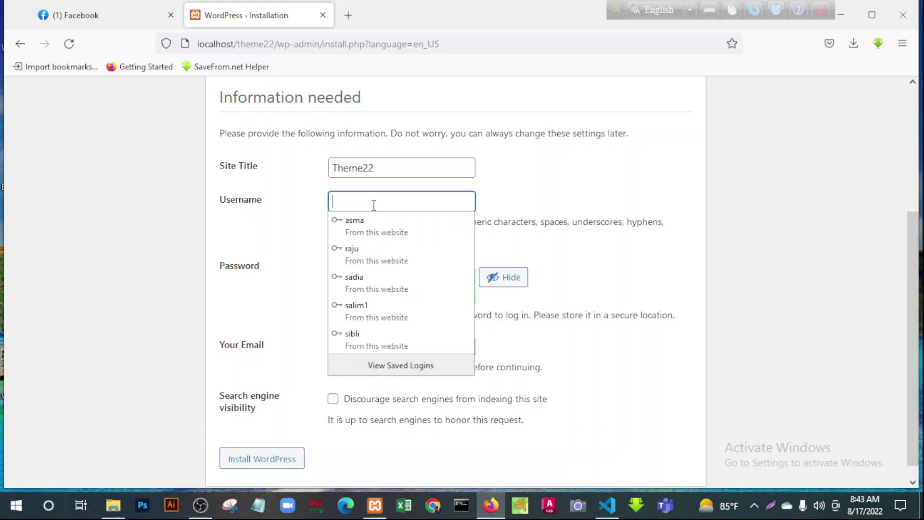
pyautogui.write('salim')
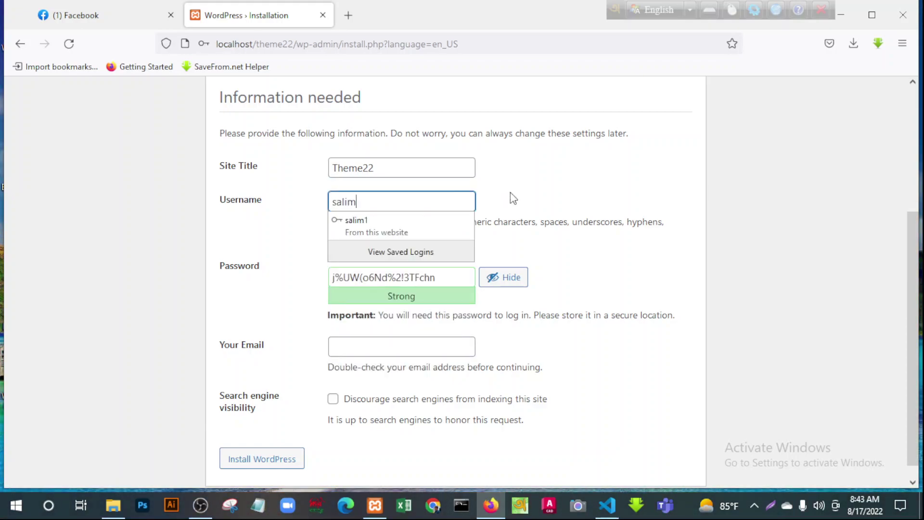
pyautogui.click(410, 233)
pyautogui.moveTo(448, 280); pyautogui.dragTo(259, 286)
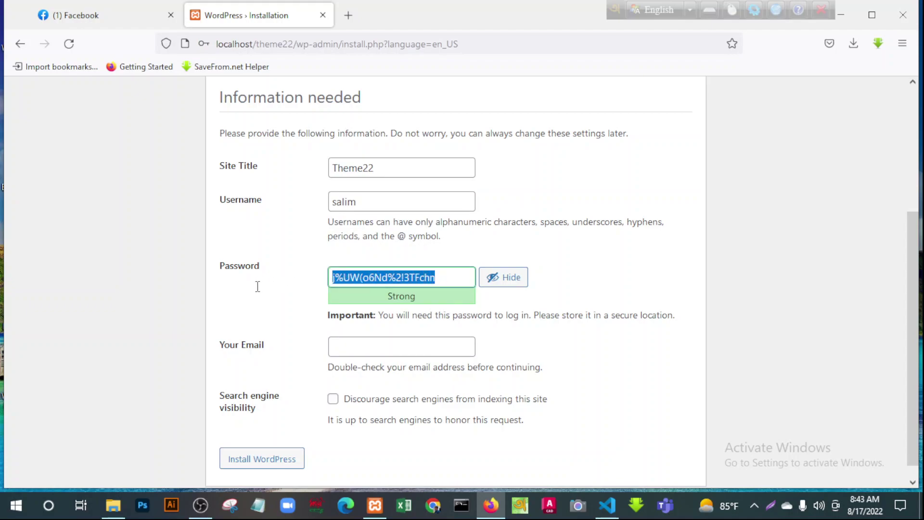
pyautogui.write('admin')
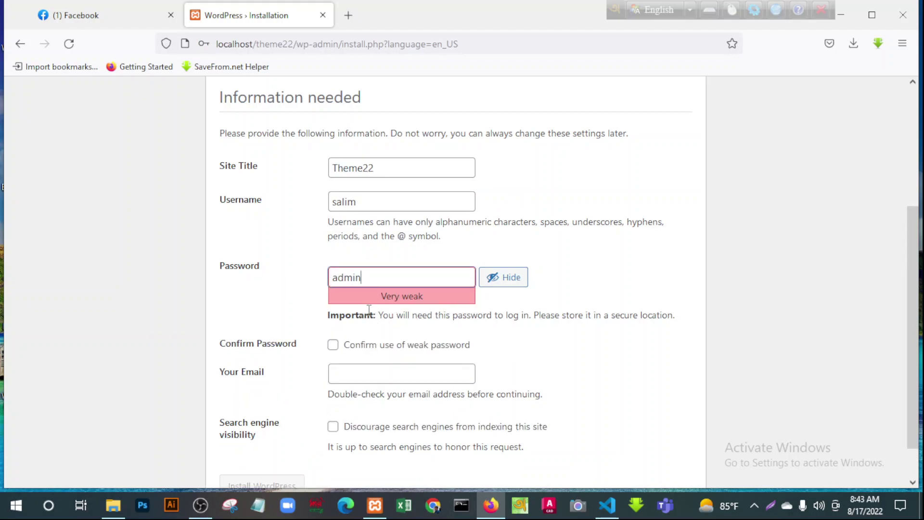
pyautogui.click(332, 346)
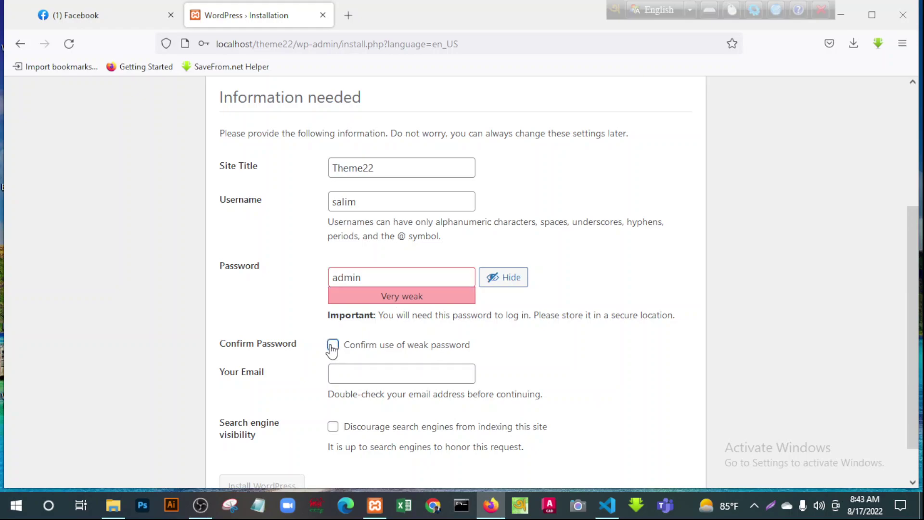
# Fill in the admin e-mail, review the fields with the password hidden, and submit installation
pyautogui.click(347, 374)
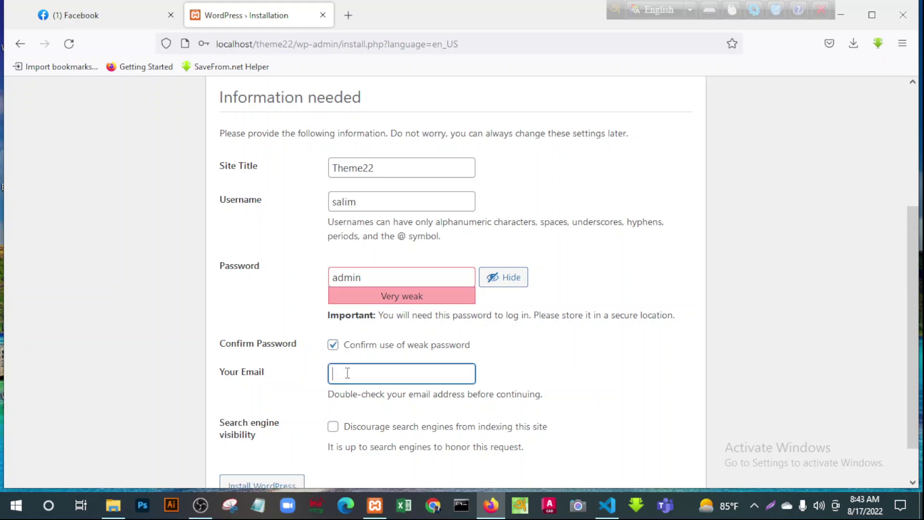
pyautogui.write('m')
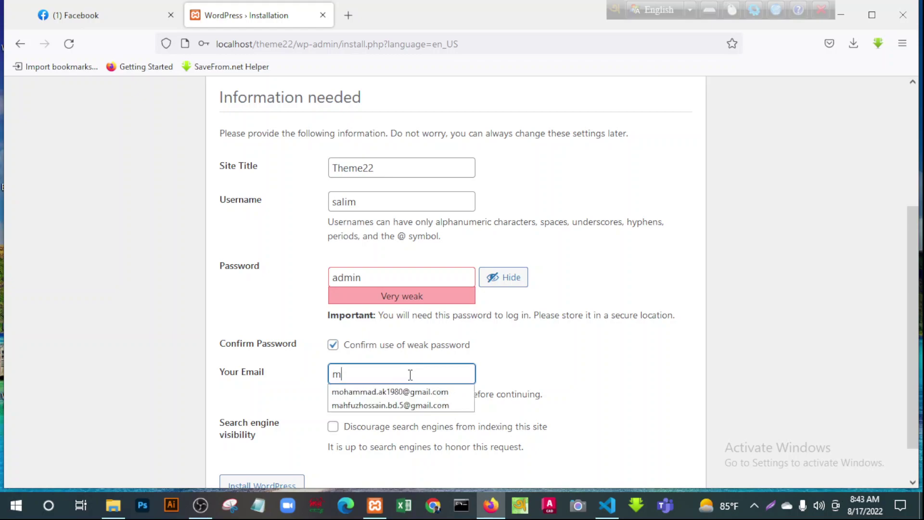
pyautogui.write('oh')
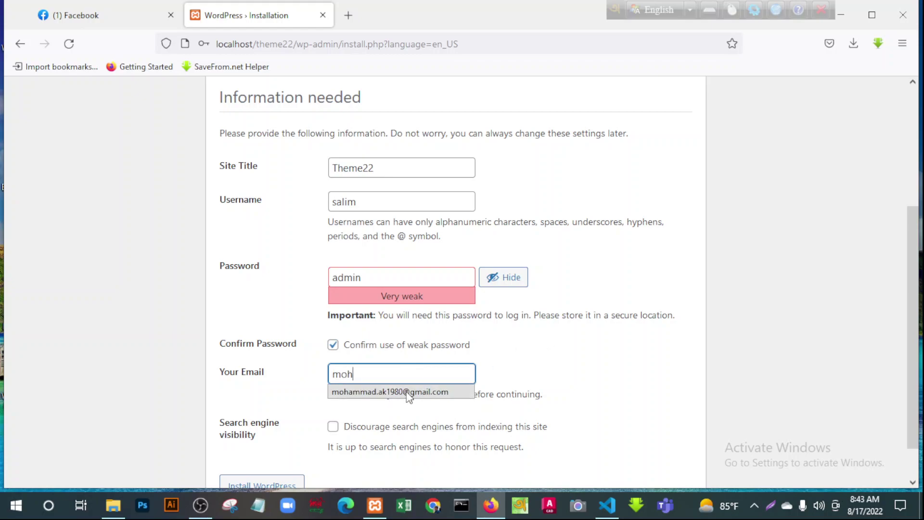
pyautogui.click(414, 391)
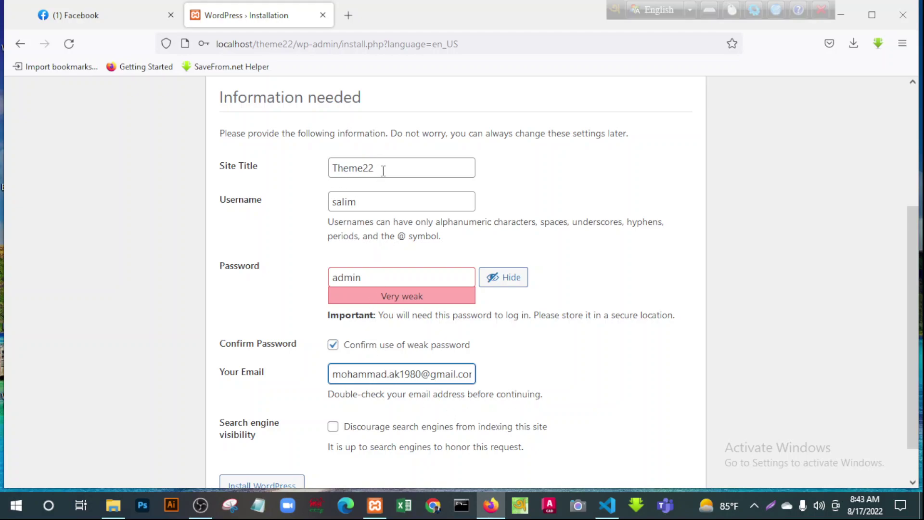
pyautogui.click(400, 166)
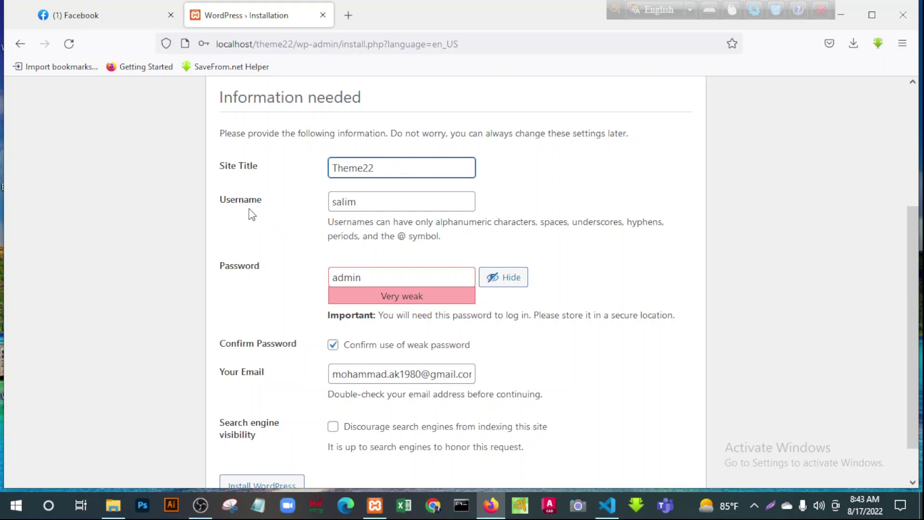
pyautogui.click(373, 200)
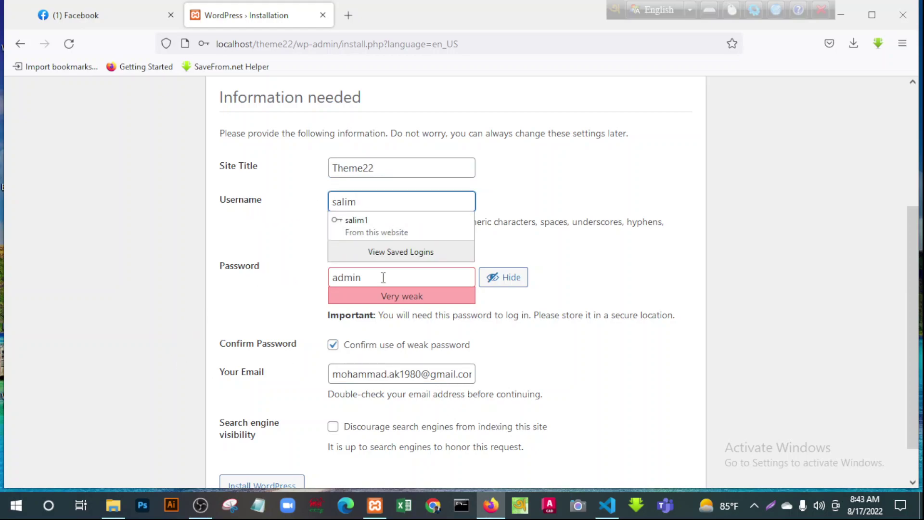
pyautogui.click(609, 279)
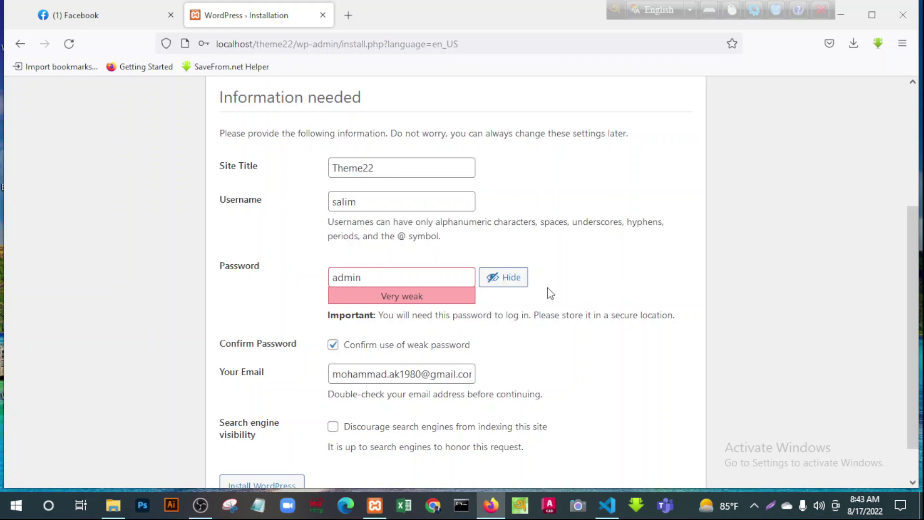
pyautogui.click(514, 283)
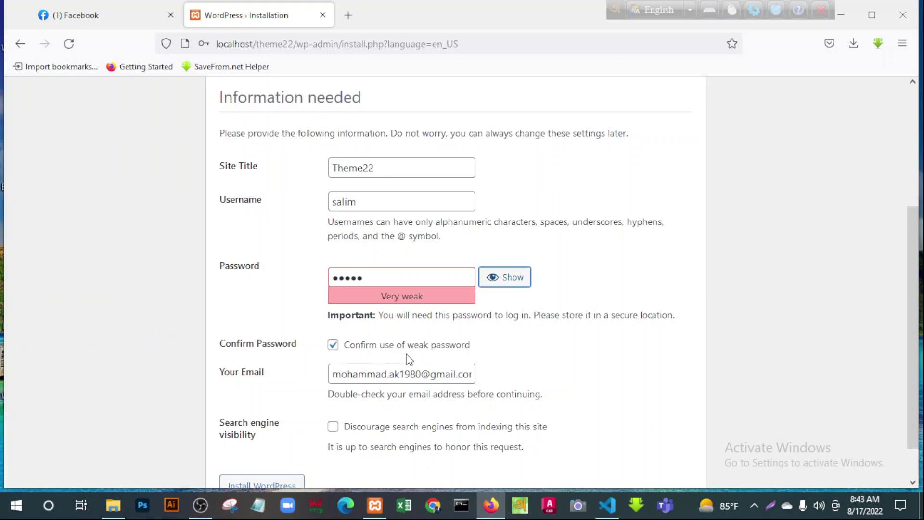
pyautogui.scroll(-1, 534, 353)
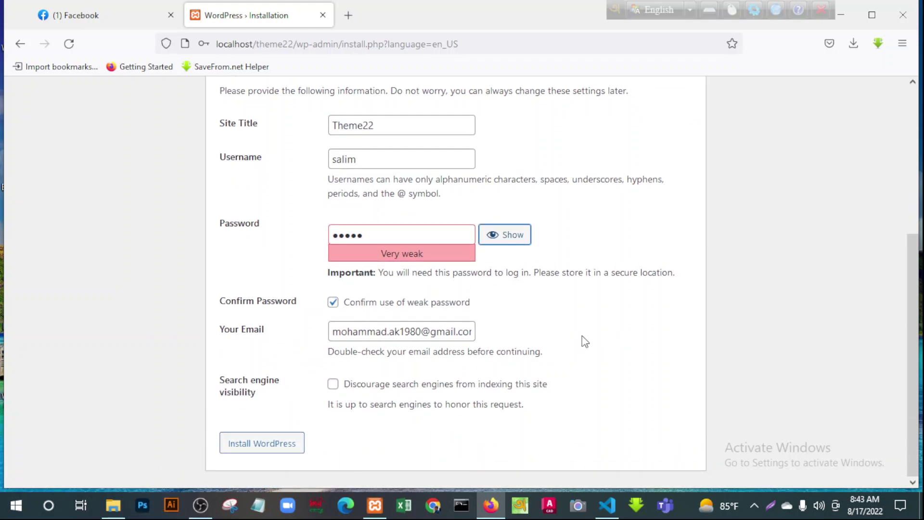
pyautogui.click(252, 451)
# Finish installing, save the login in Firefox, and reach the login page with the admin username entered
pyautogui.click(252, 452)
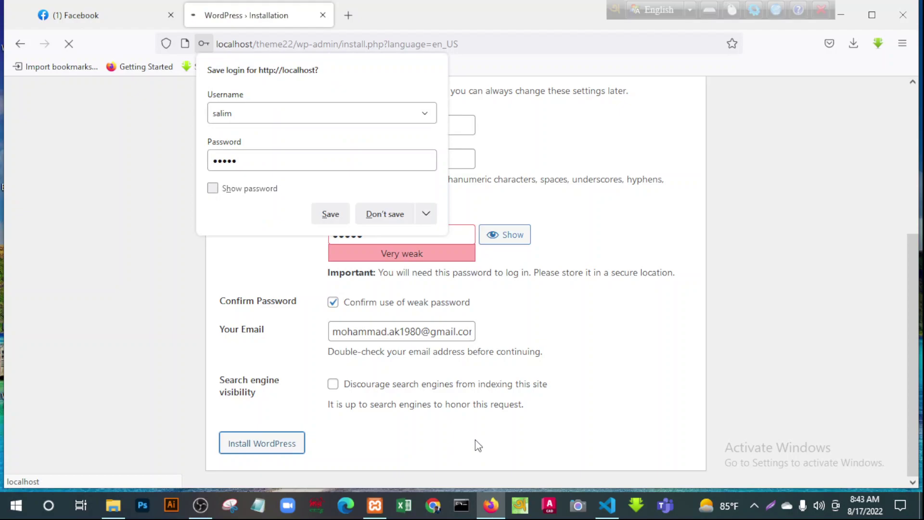
pyautogui.click(330, 214)
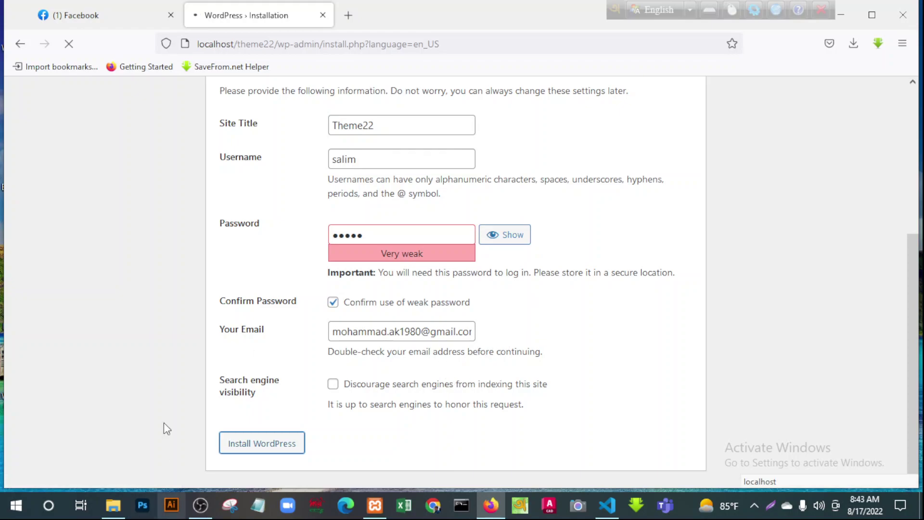
pyautogui.click(201, 505)
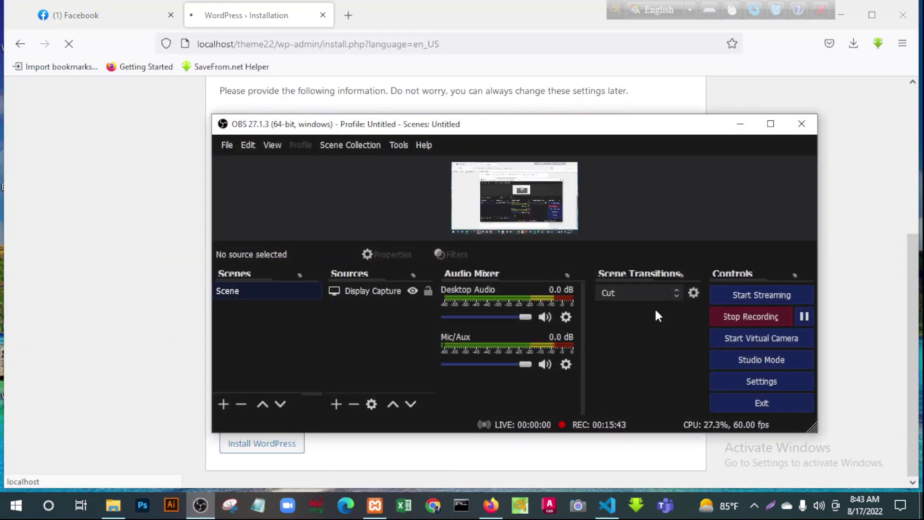
pyautogui.click(803, 316)
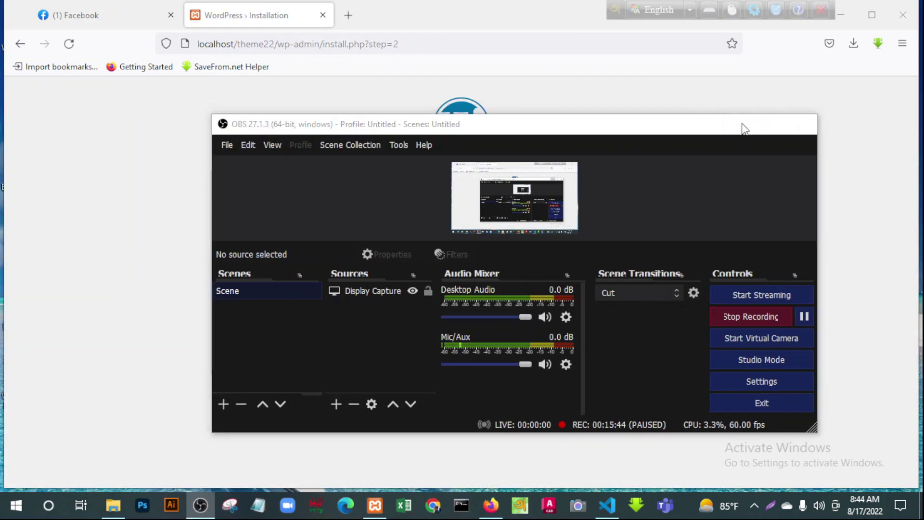
pyautogui.click(759, 125)
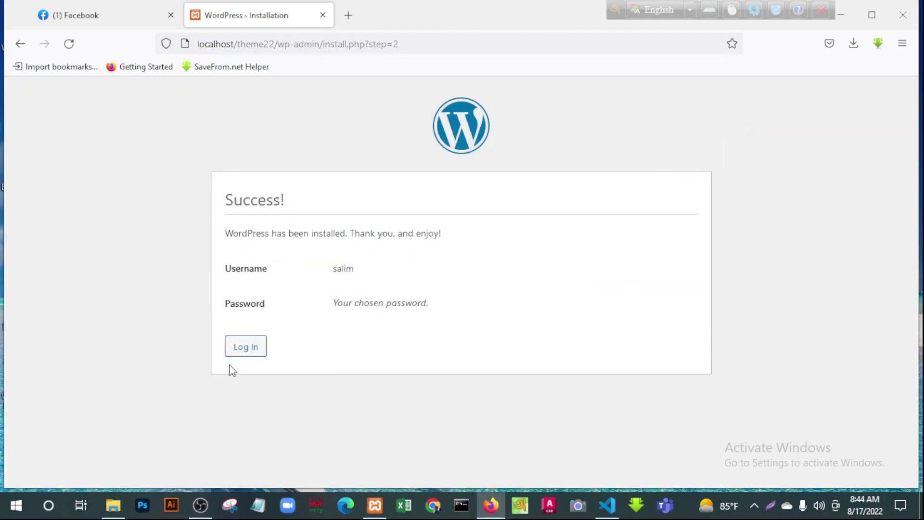
pyautogui.click(245, 347)
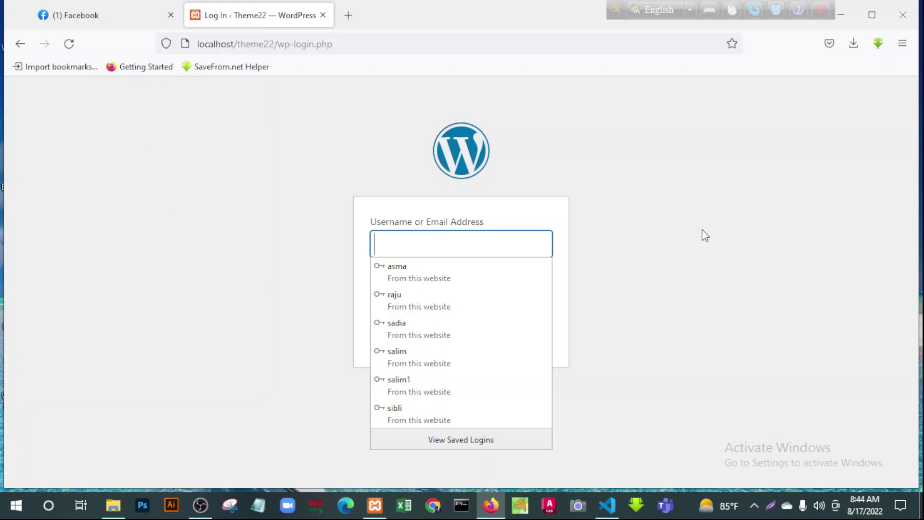
pyautogui.write('salim')
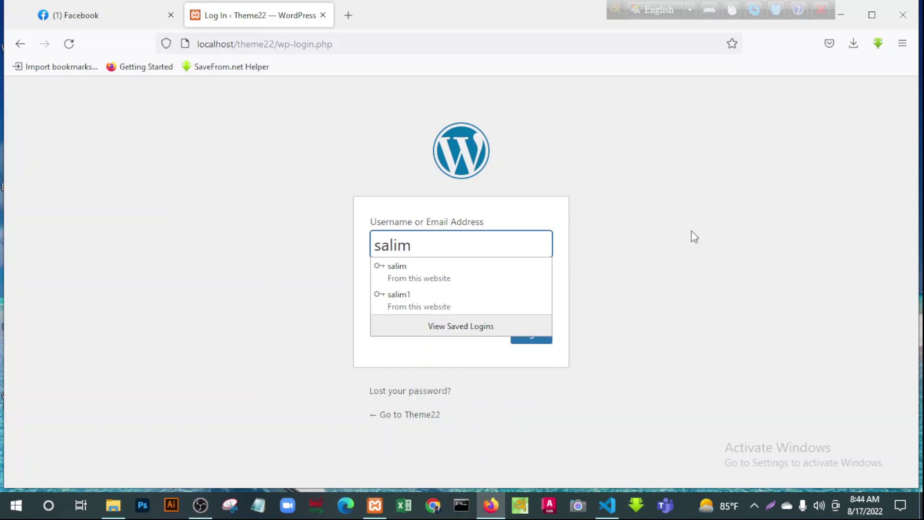
# Log in with the admin password and Remember Me ticked, then dismiss the welcome panel
pyautogui.click(621, 274)
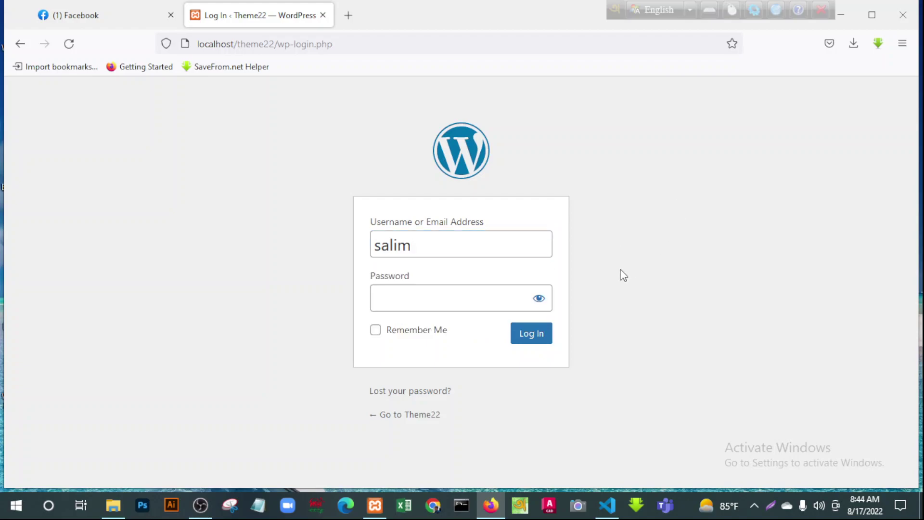
pyautogui.click(389, 303)
pyautogui.write('123')
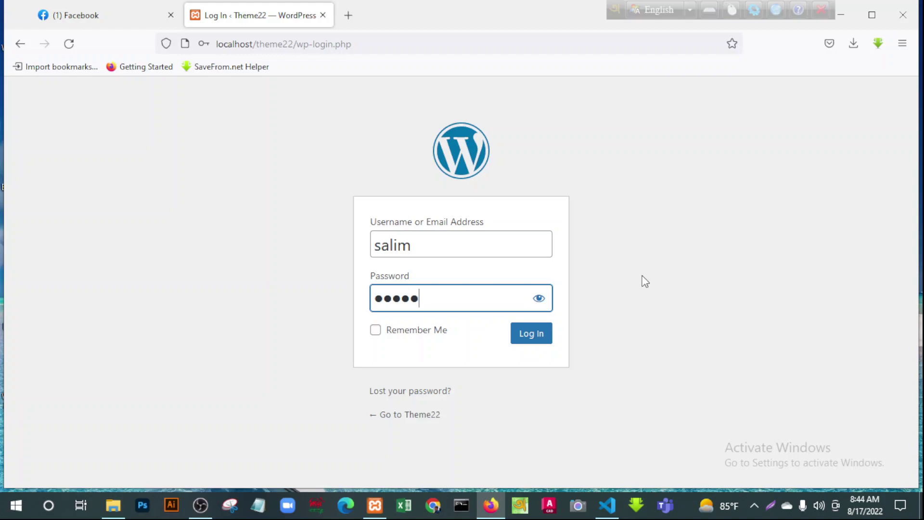
pyautogui.click(376, 330)
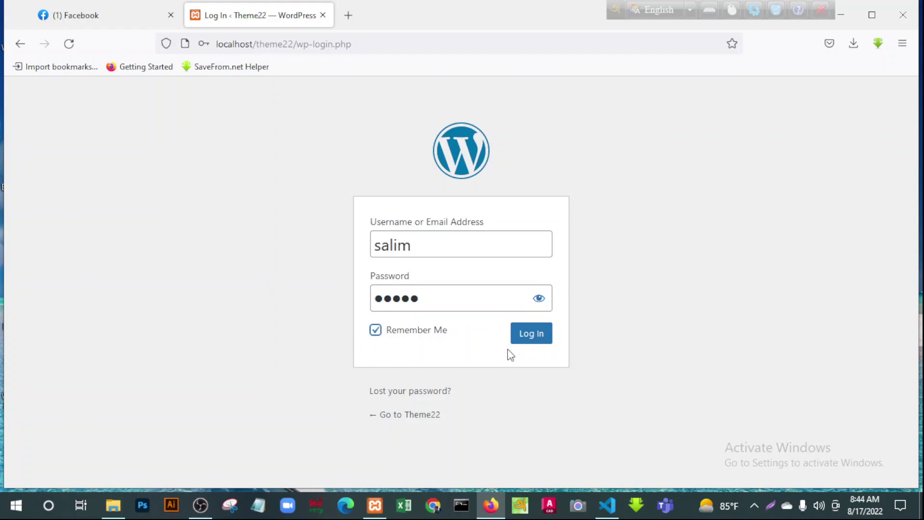
pyautogui.click(534, 341)
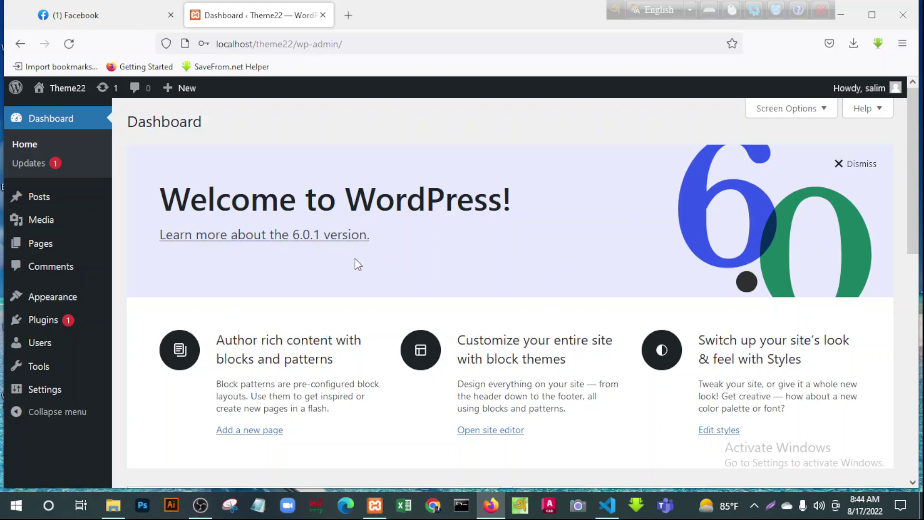
pyautogui.click(840, 166)
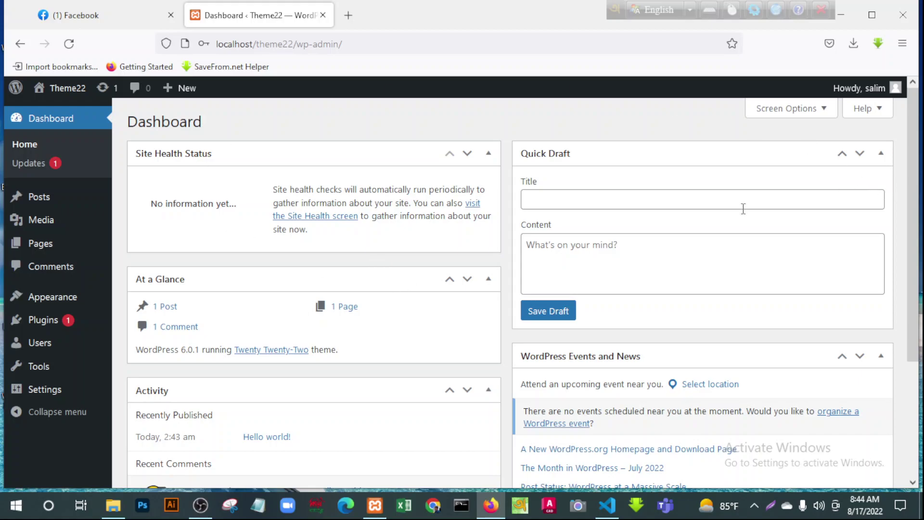
# Collapse the Site Health, Quick Draft, At a Glance, Events and News, and Activity widgets
pyautogui.click(488, 155)
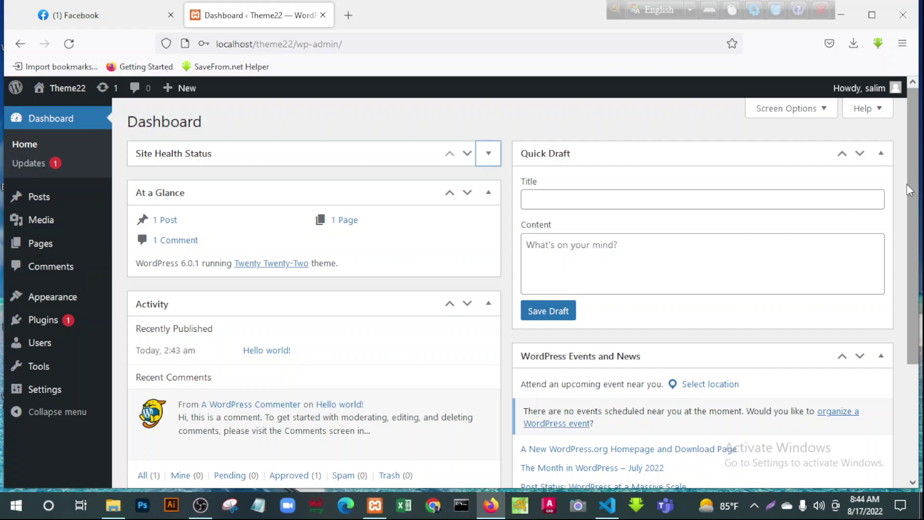
pyautogui.click(881, 154)
pyautogui.click(488, 193)
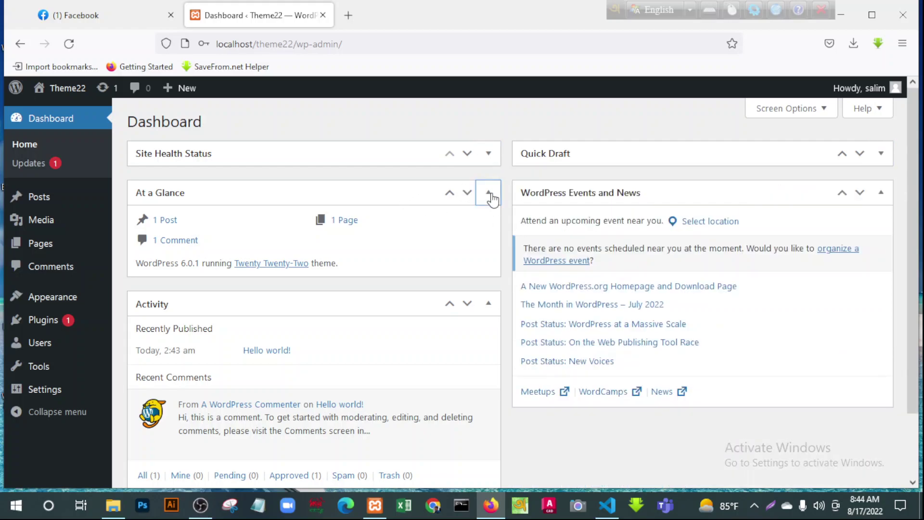
pyautogui.click(882, 193)
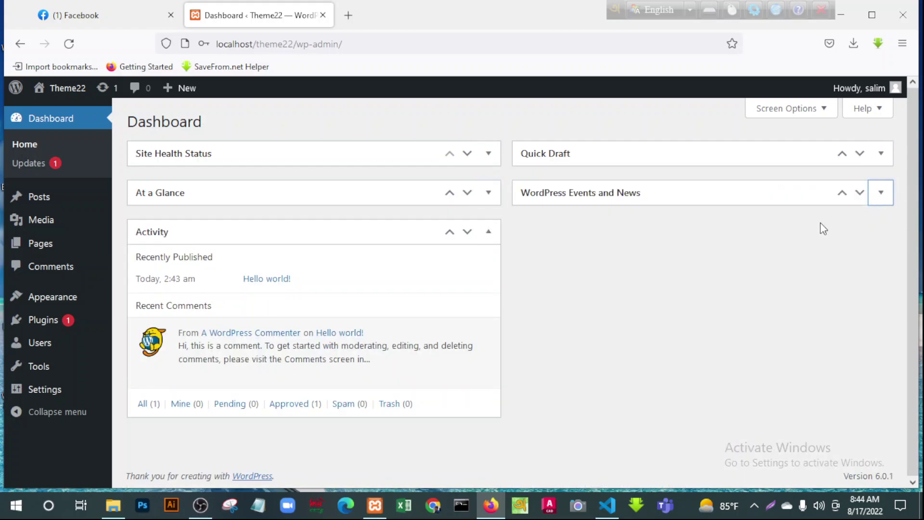
pyautogui.click(488, 232)
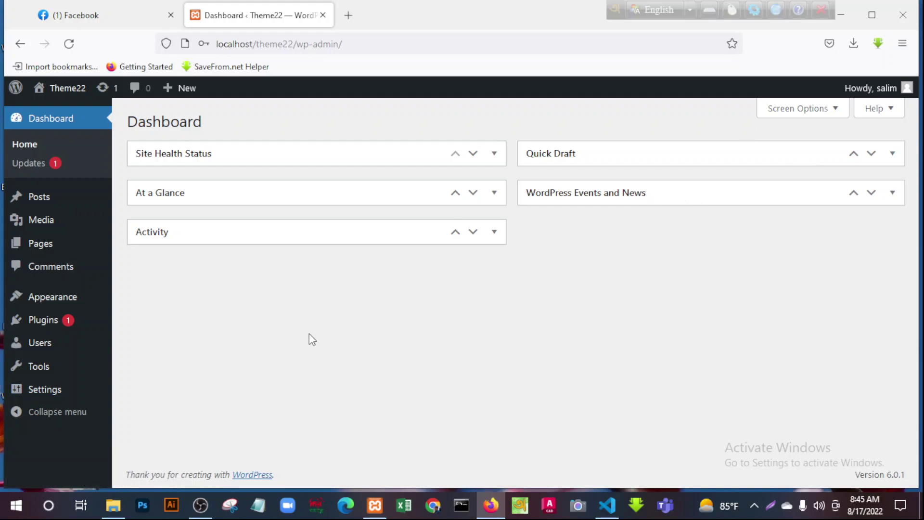
pyautogui.click(43, 199)
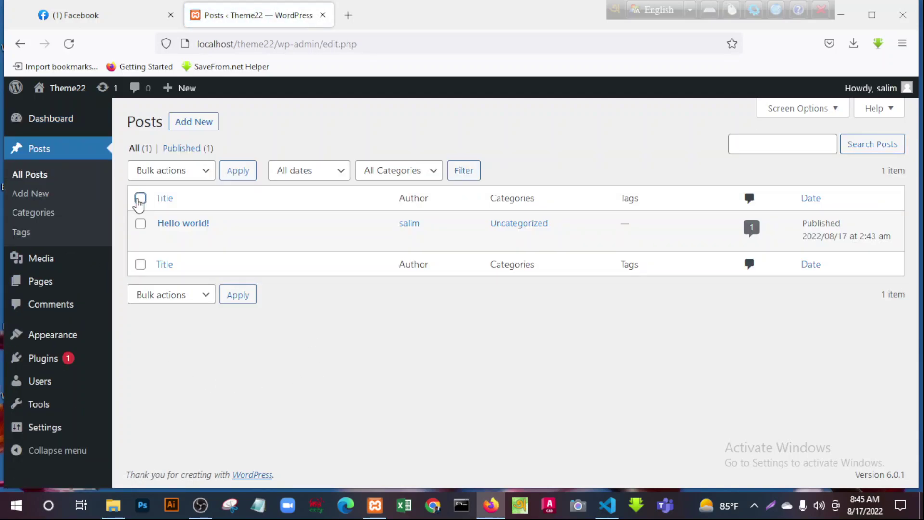
# Trash the Hello world! post and the Privacy Policy and Sample Page pages
pyautogui.click(140, 198)
pyautogui.click(237, 240)
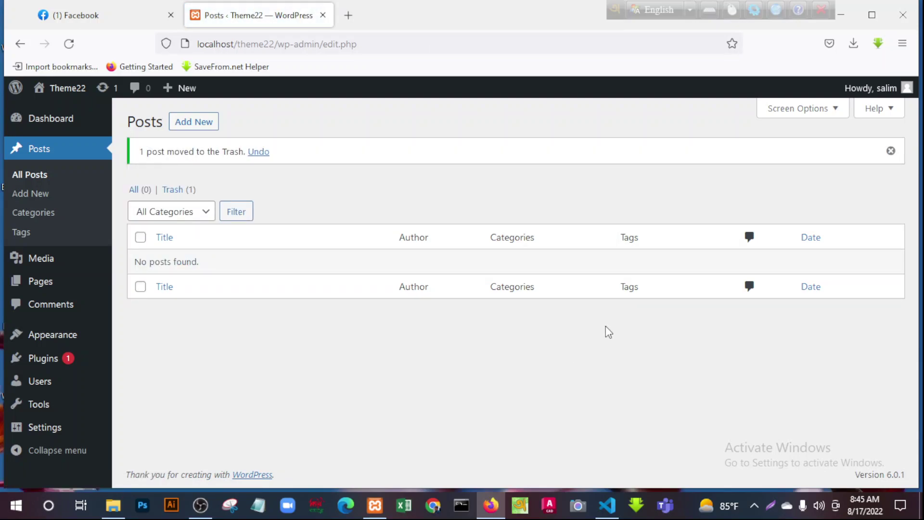
pyautogui.click(41, 285)
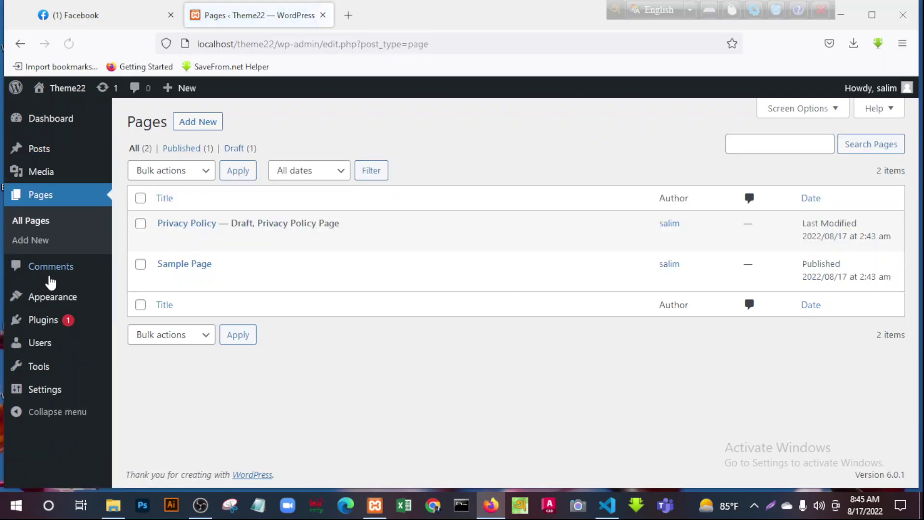
pyautogui.click(140, 224)
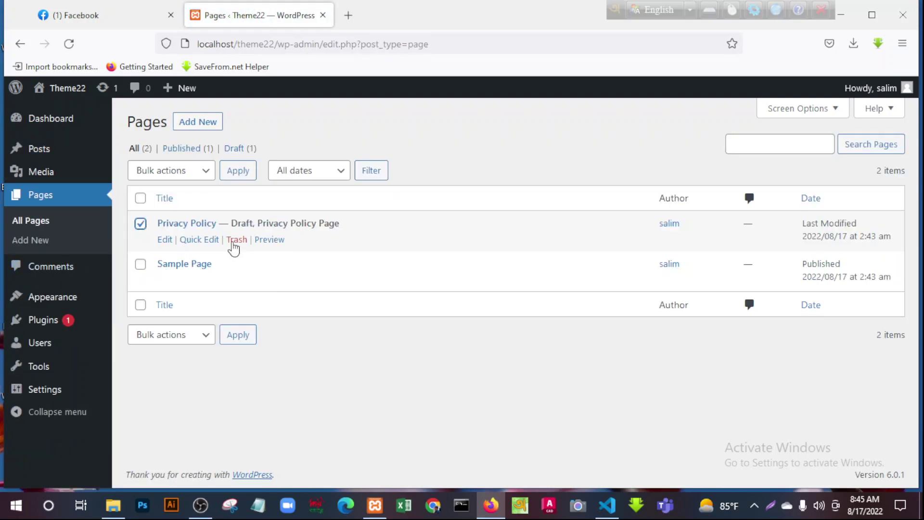
pyautogui.click(233, 241)
pyautogui.click(140, 264)
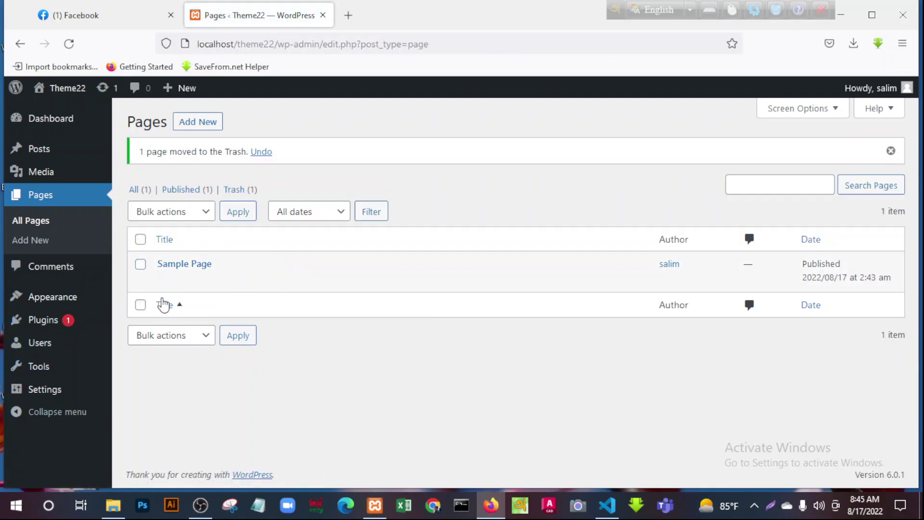
pyautogui.click(140, 265)
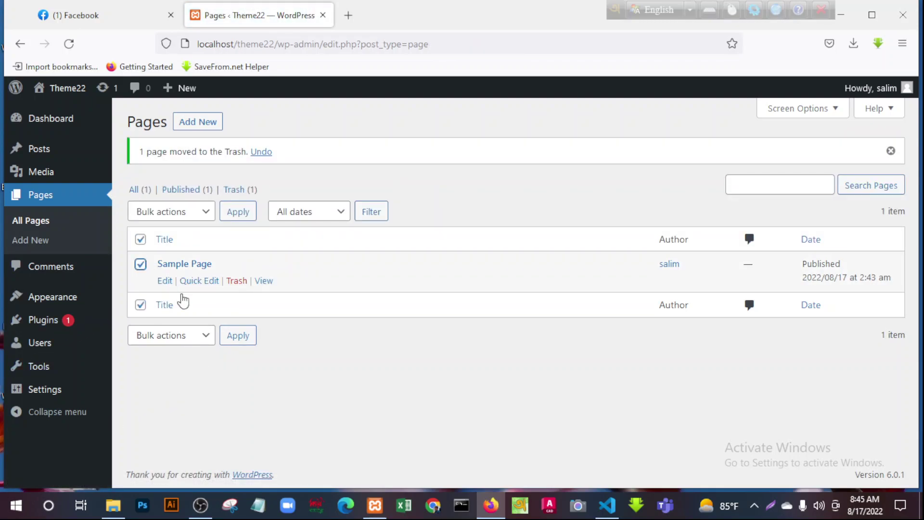
pyautogui.click(236, 281)
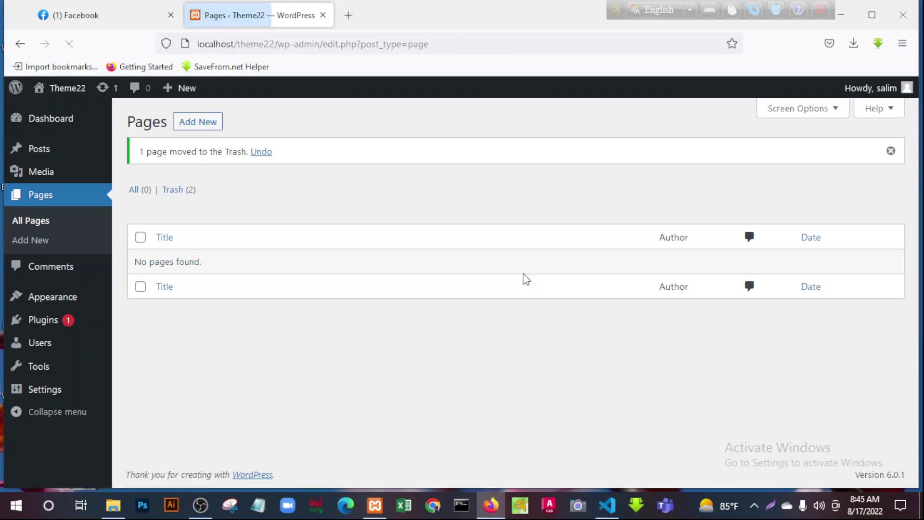
pyautogui.moveTo(43, 304)
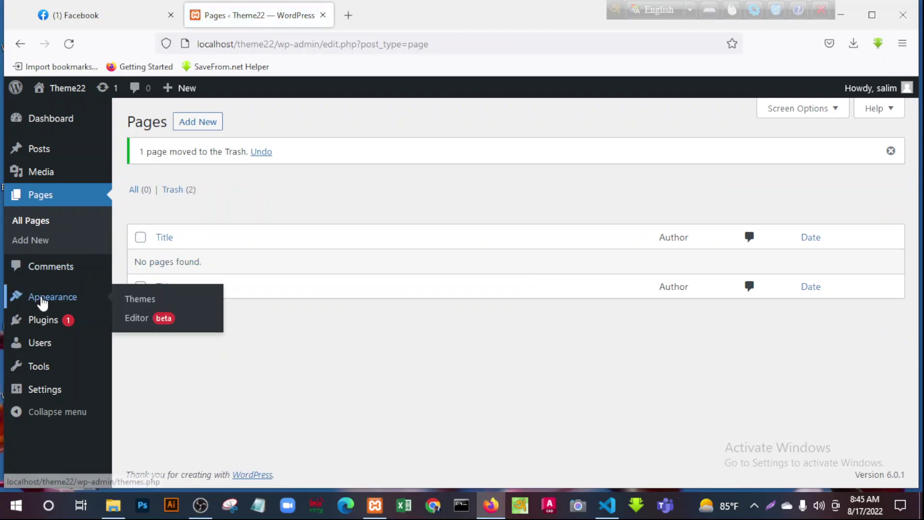
pyautogui.click(144, 299)
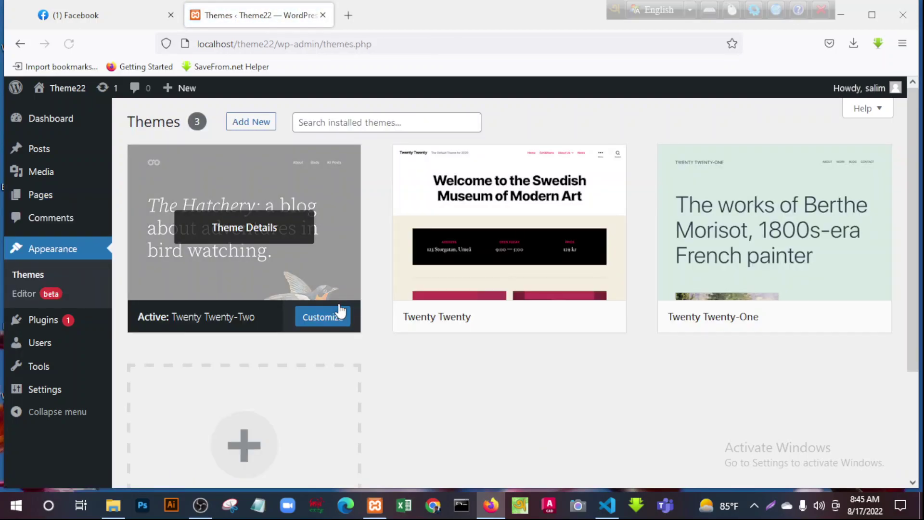
# Switch from the WordPress Themes screen to the theme22 project in Visual Studio Code
pyautogui.moveTo(559, 314)
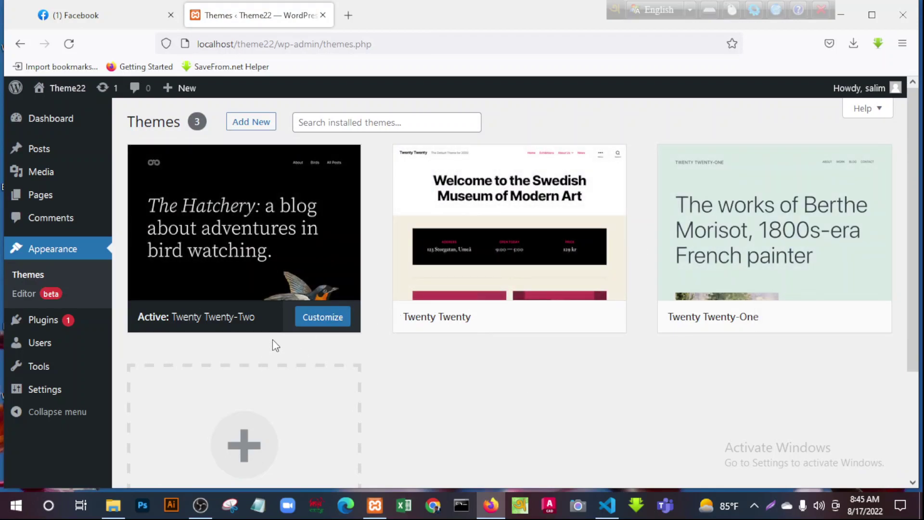
pyautogui.click(607, 506)
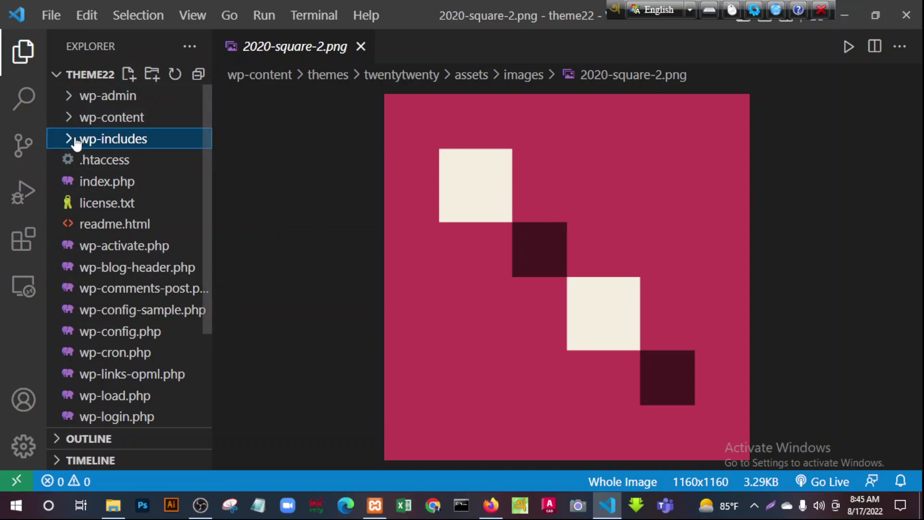
# Open and scroll through index.php, then collapse the THEME22 folder in the Explorer
pyautogui.click(97, 183)
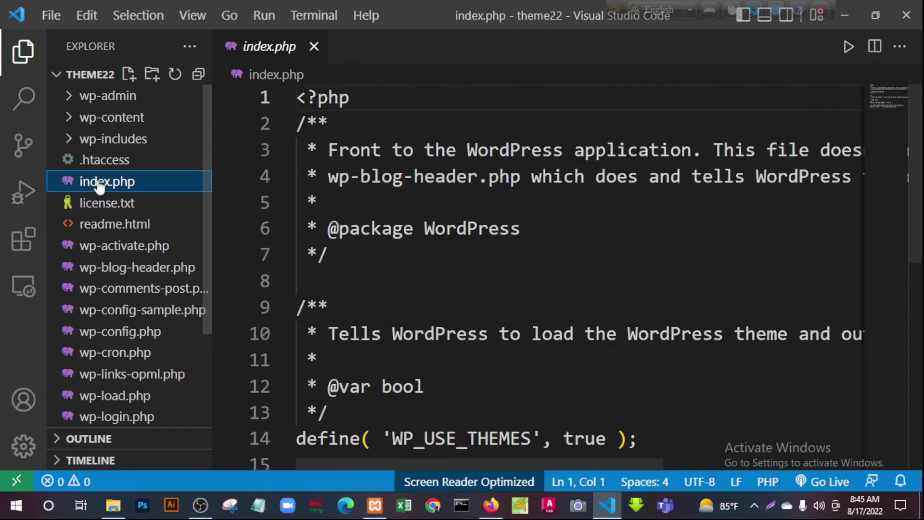
pyautogui.scroll(-6, 499, 231)
pyautogui.scroll(6, 501, 235)
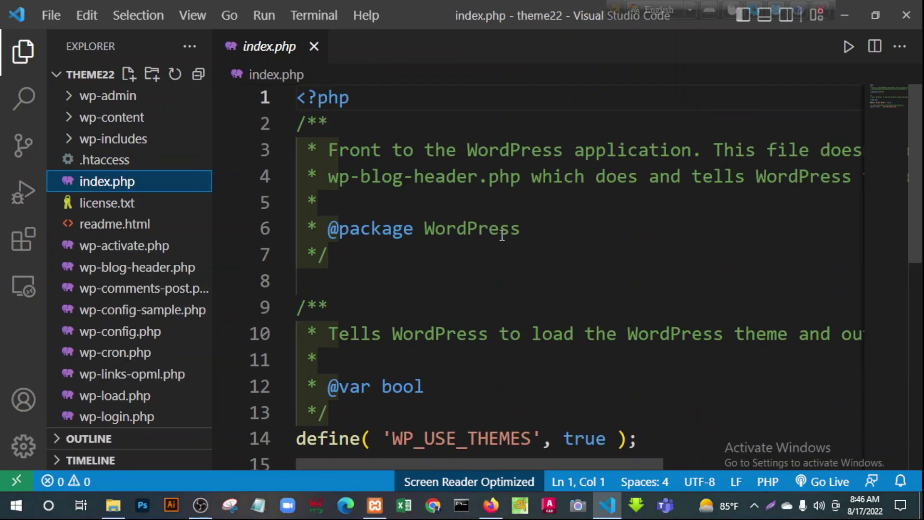
pyautogui.scroll(-2, 501, 234)
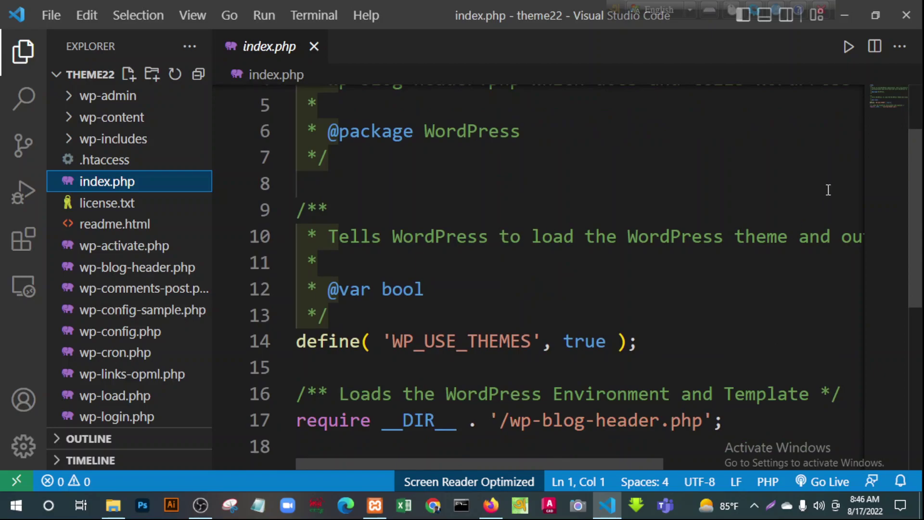
pyautogui.click(56, 79)
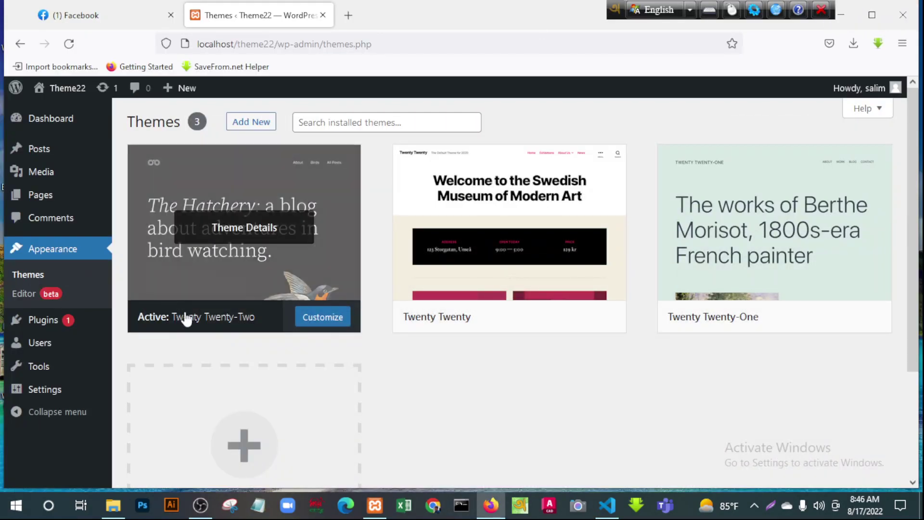
pyautogui.moveTo(555, 228)
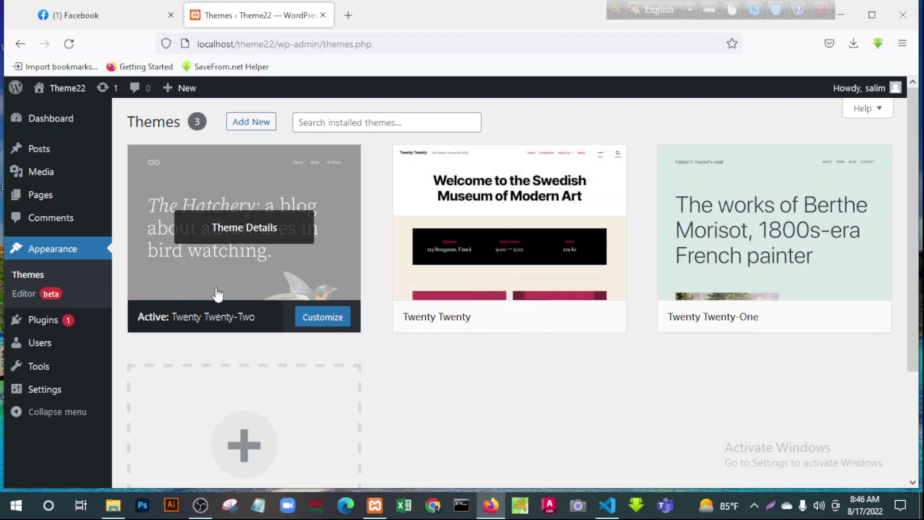
pyautogui.moveTo(408, 272)
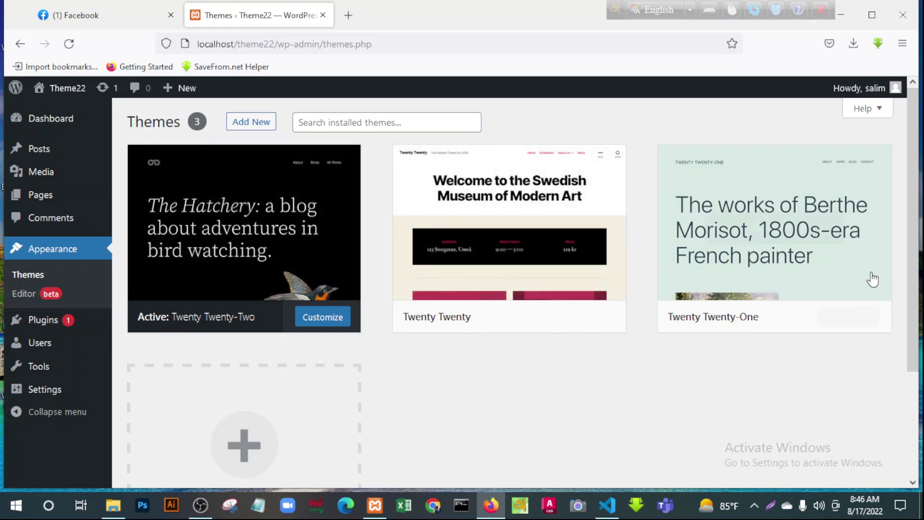
pyautogui.moveTo(793, 272)
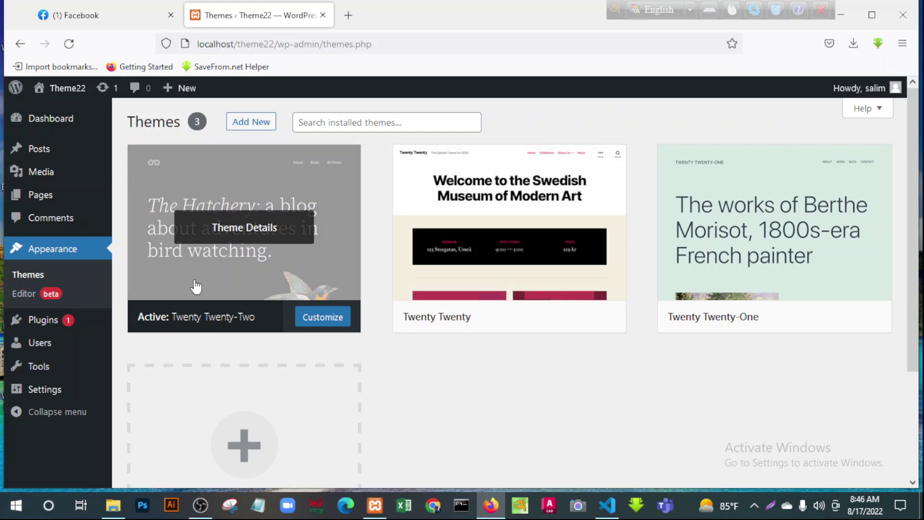
pyautogui.moveTo(32, 206)
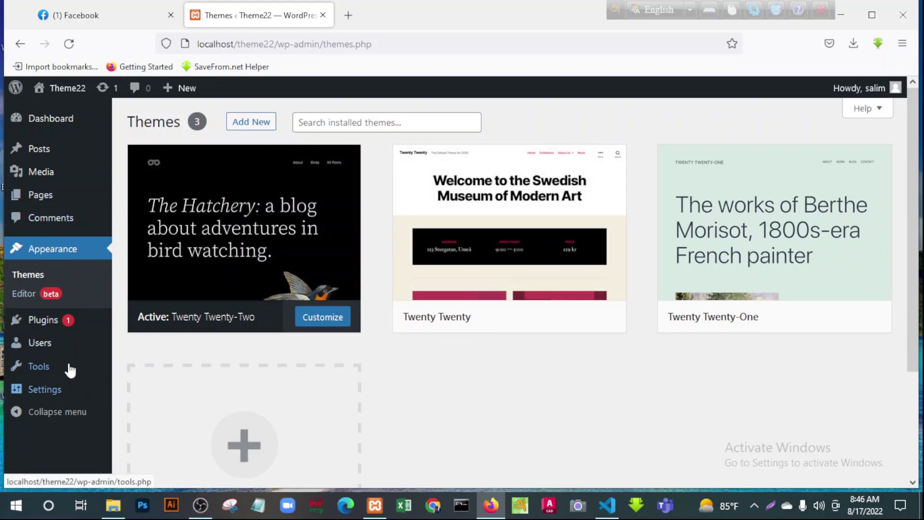
# Delete the Akismet Anti-Spam and Hello Dolly plugins, confirming each deletion with OK
pyautogui.click(317, 401)
pyautogui.scroll(-1, 335, 404)
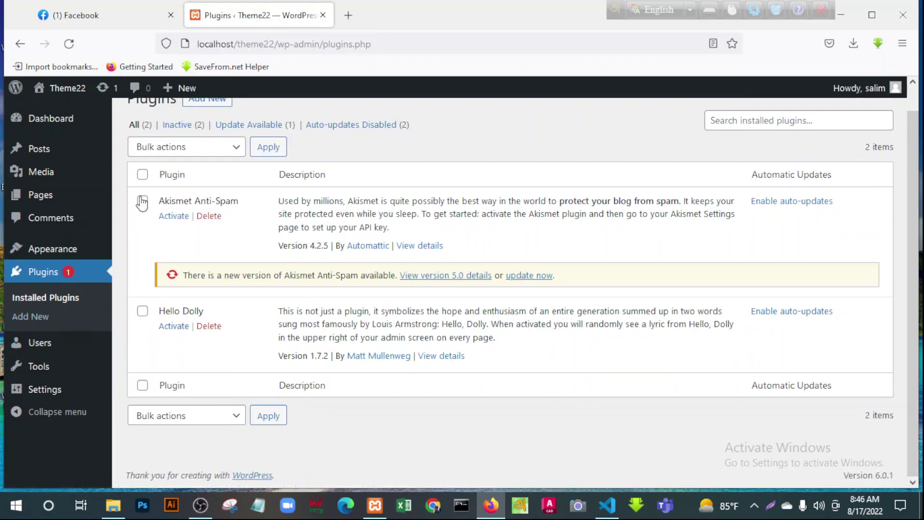
pyautogui.click(208, 216)
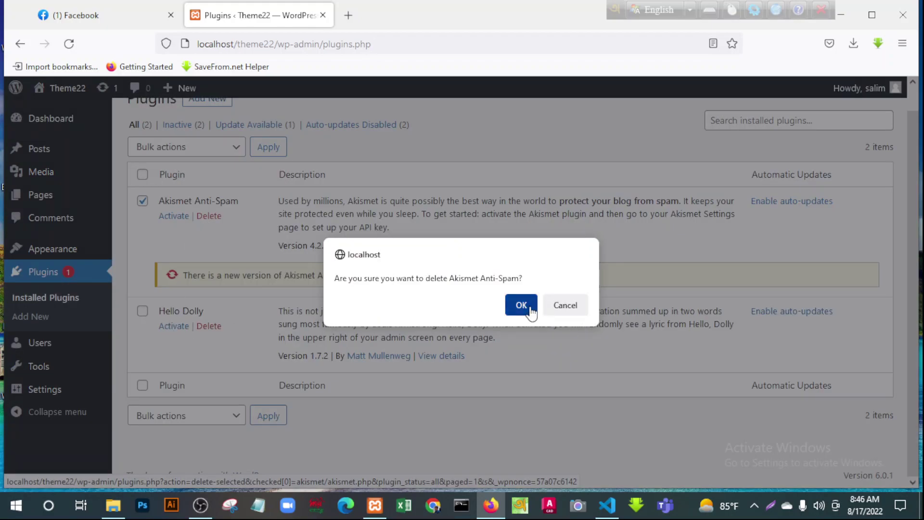
pyautogui.click(527, 308)
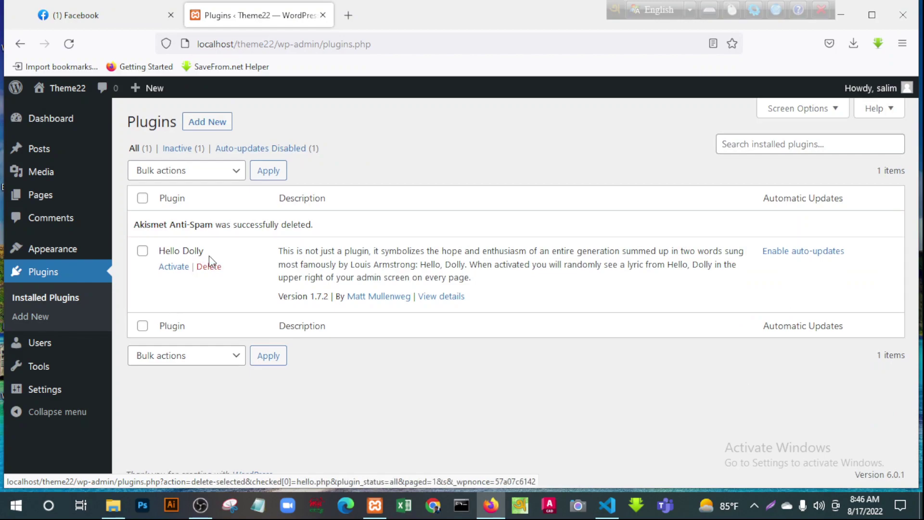
pyautogui.click(143, 251)
pyautogui.click(208, 268)
pyautogui.click(522, 306)
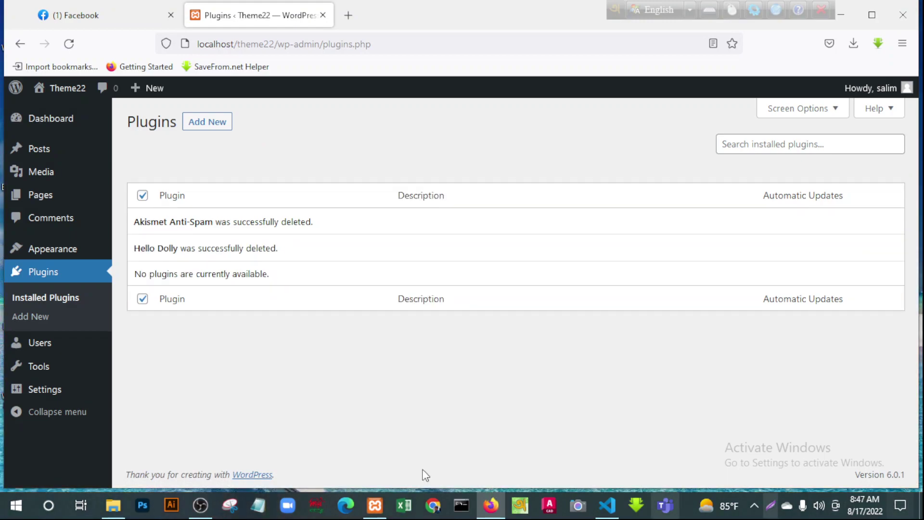
pyautogui.click(215, 123)
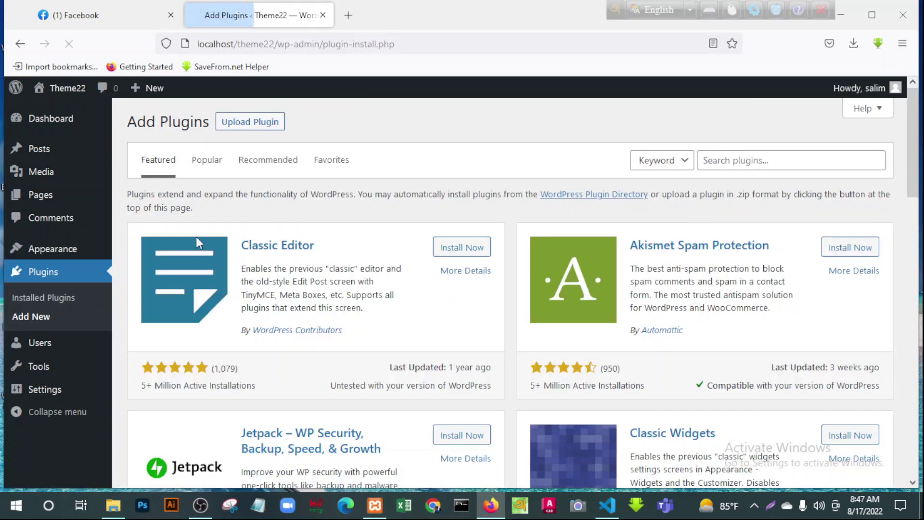
# Install Classic Editor 1.6.2 from the plugin directory and activate it
pyautogui.click(462, 247)
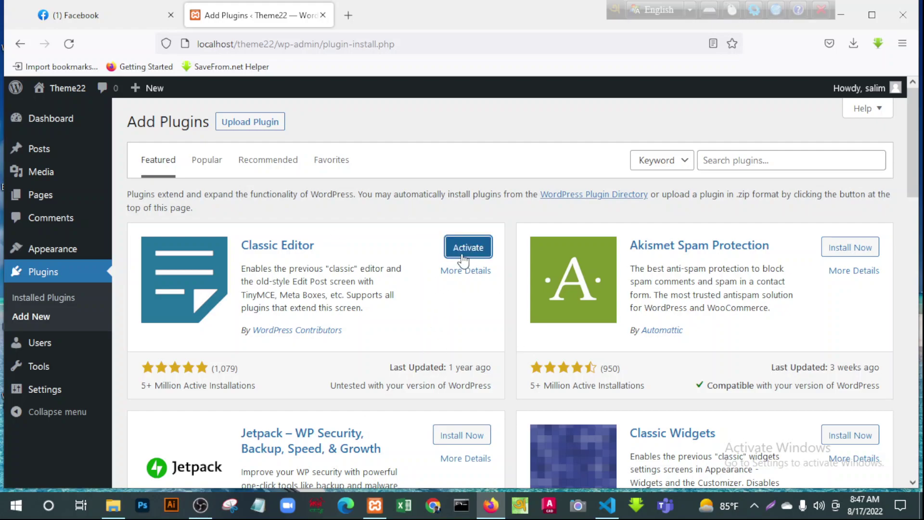
pyautogui.click(466, 255)
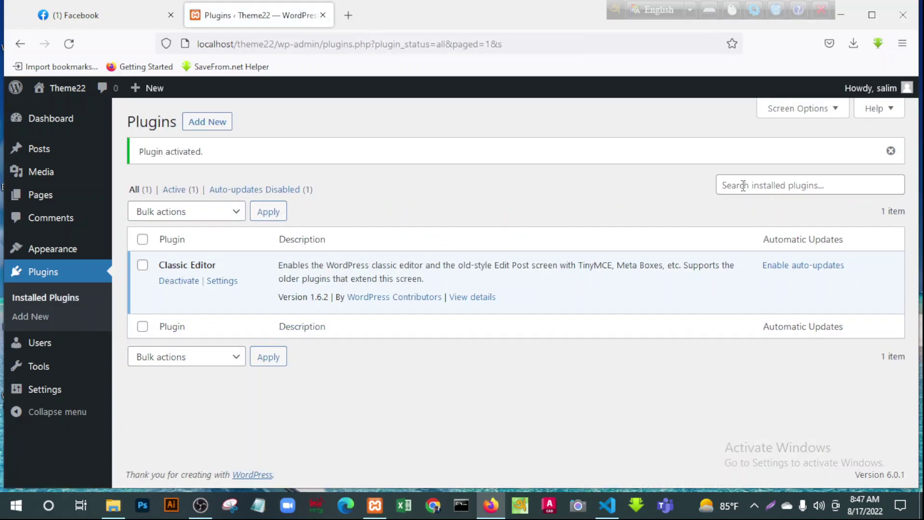
# Search the WordPress plugin directory for the WP Reset plugin
pyautogui.click(758, 183)
pyautogui.write('reset')
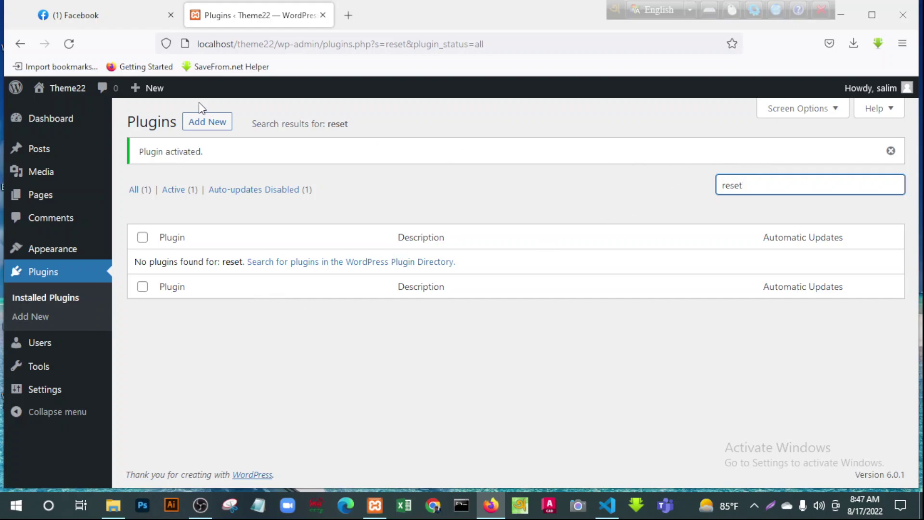
pyautogui.click(204, 123)
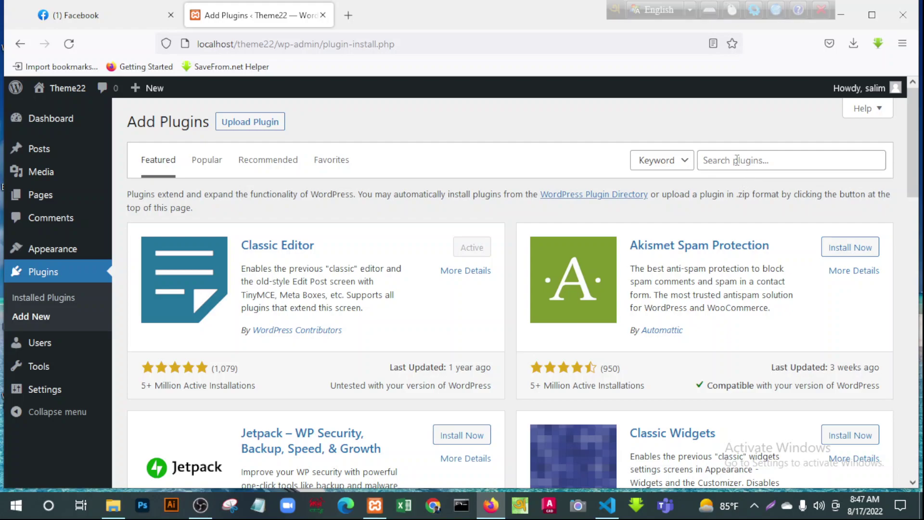
pyautogui.click(735, 160)
pyautogui.write('reset')
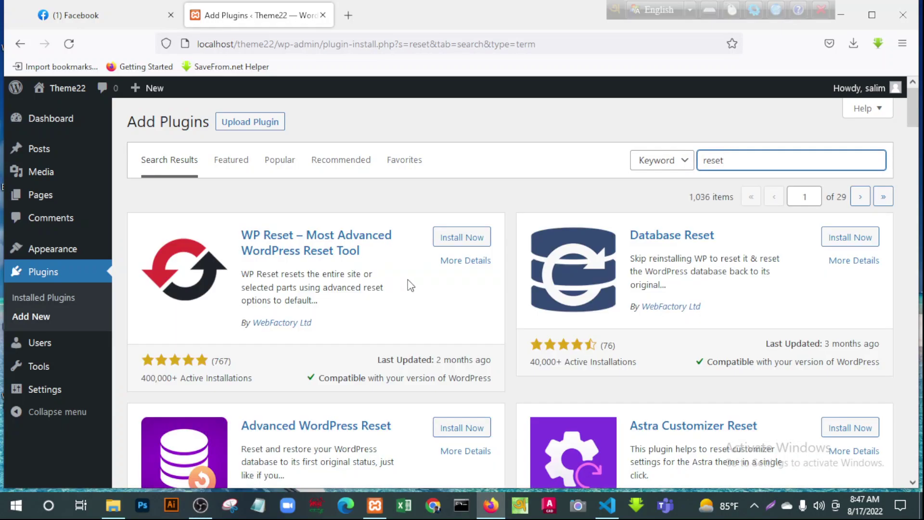
# Install and activate WP Reset 1.95, dismiss its welcome message, and go to Themes
pyautogui.click(457, 239)
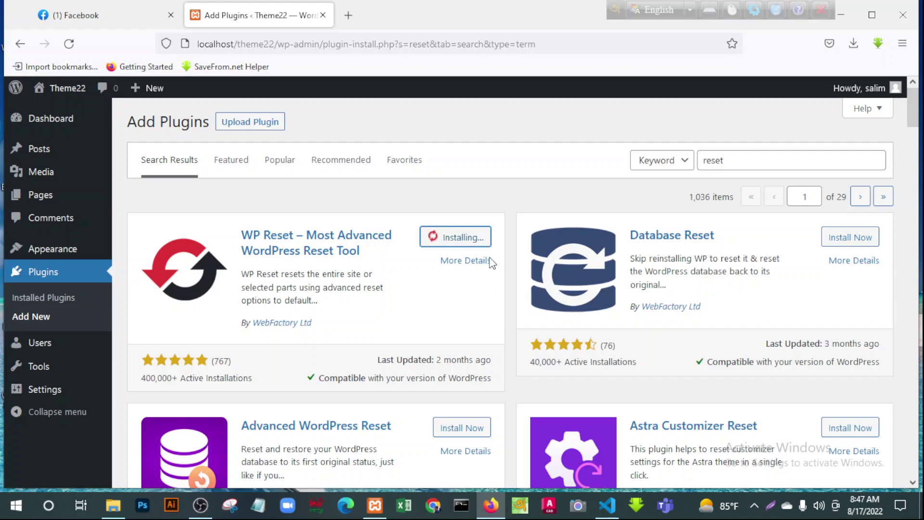
pyautogui.click(470, 238)
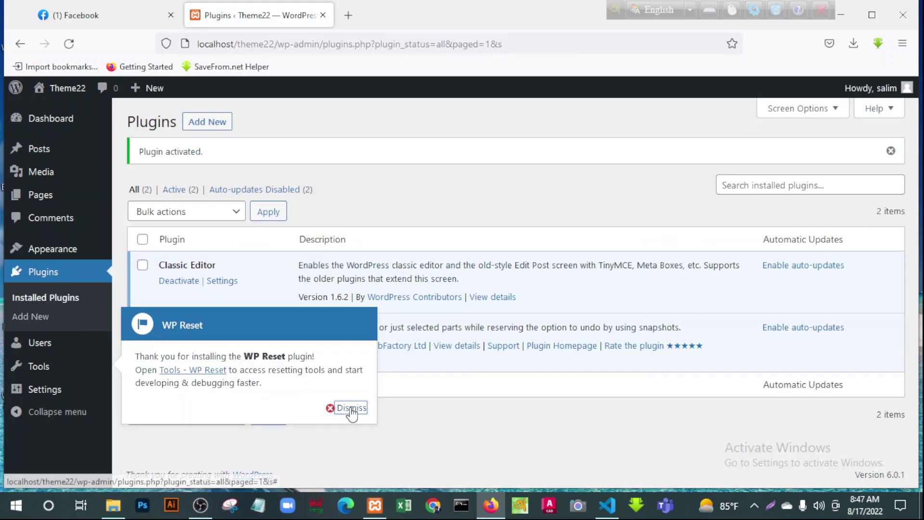
pyautogui.click(347, 408)
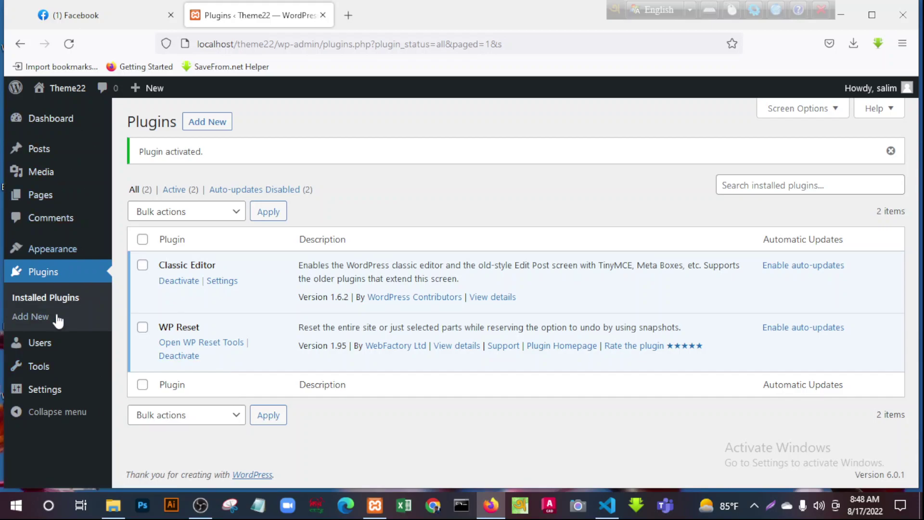
pyautogui.click(54, 251)
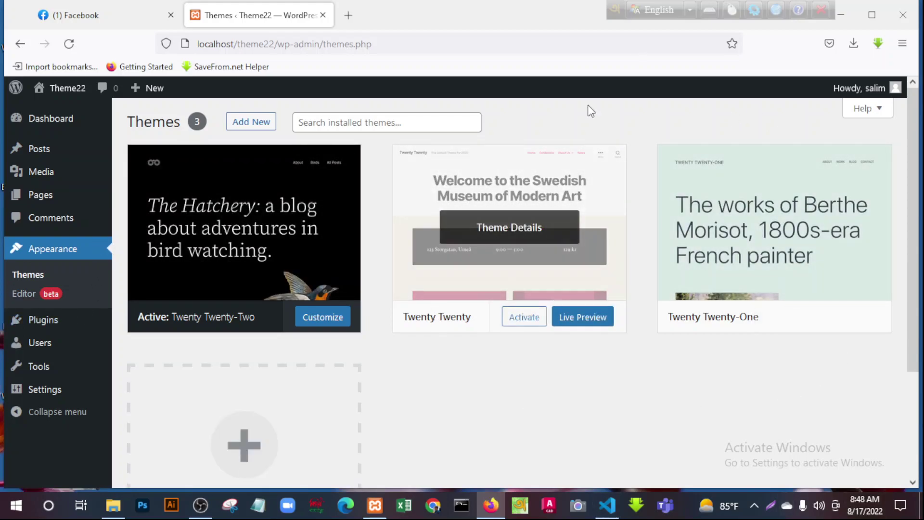
# Switch to Visual Studio Code showing the site's index.php
pyautogui.click(607, 514)
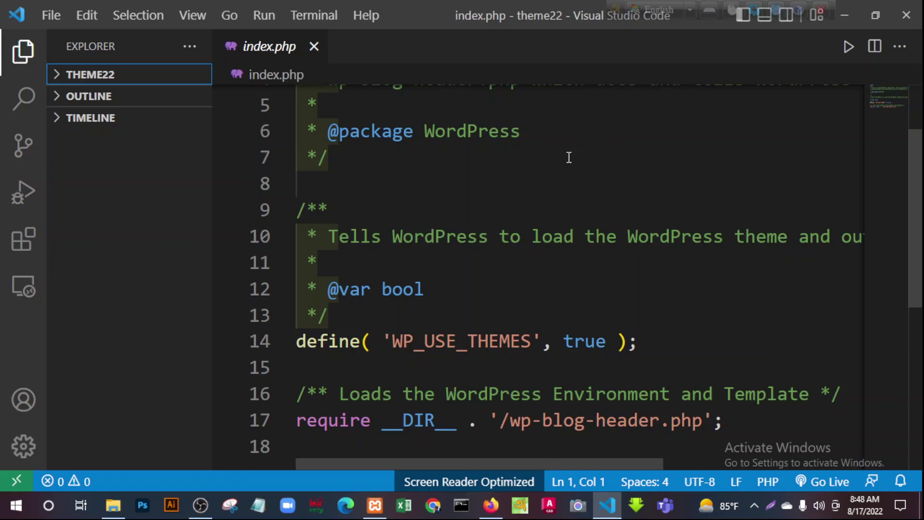
pyautogui.scroll(2, 569, 158)
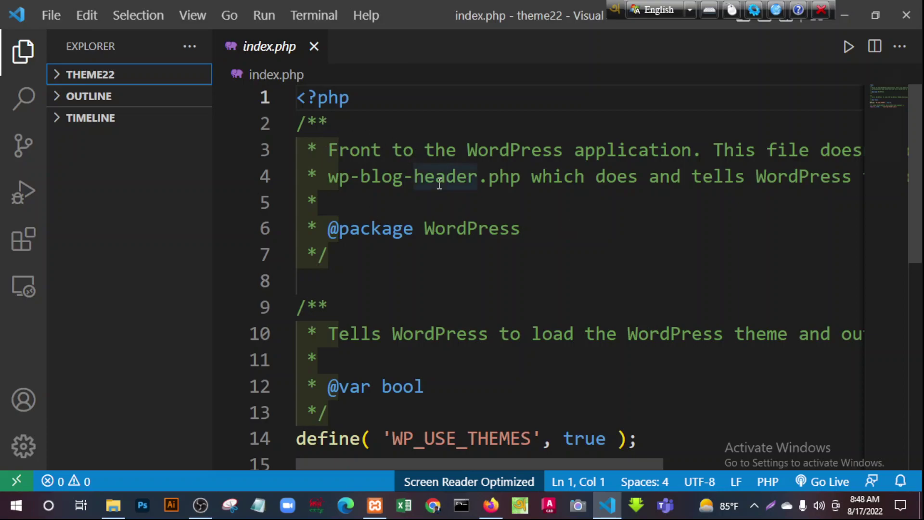
pyautogui.scroll(-3, 442, 343)
pyautogui.scroll(3, 441, 340)
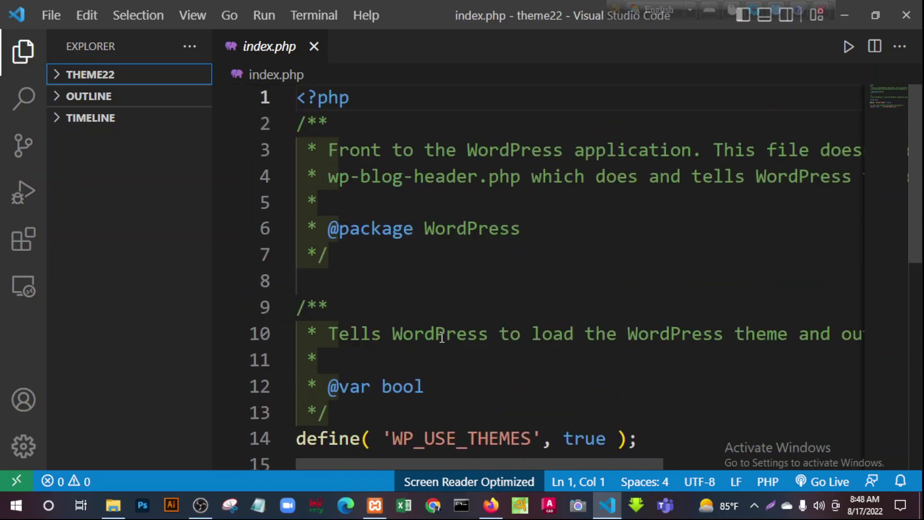
pyautogui.click(547, 225)
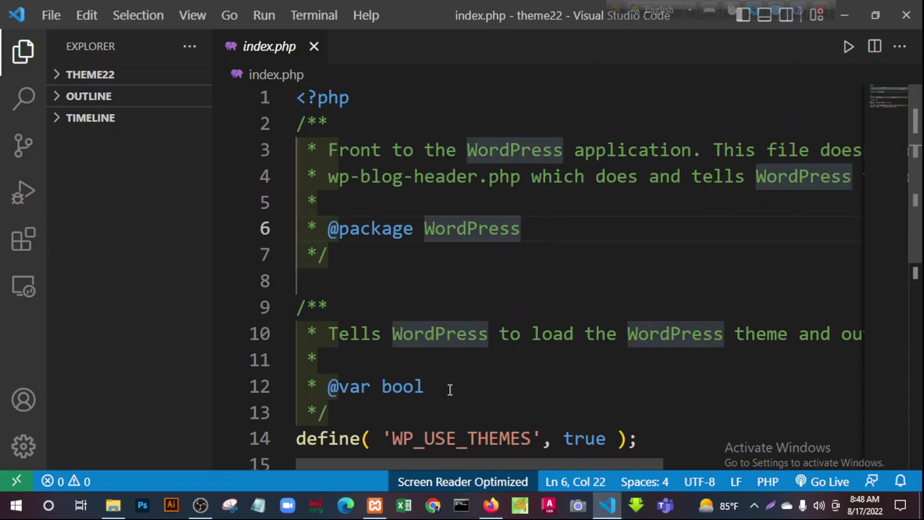
pyautogui.scroll(-4, 450, 387)
pyautogui.scroll(4, 445, 386)
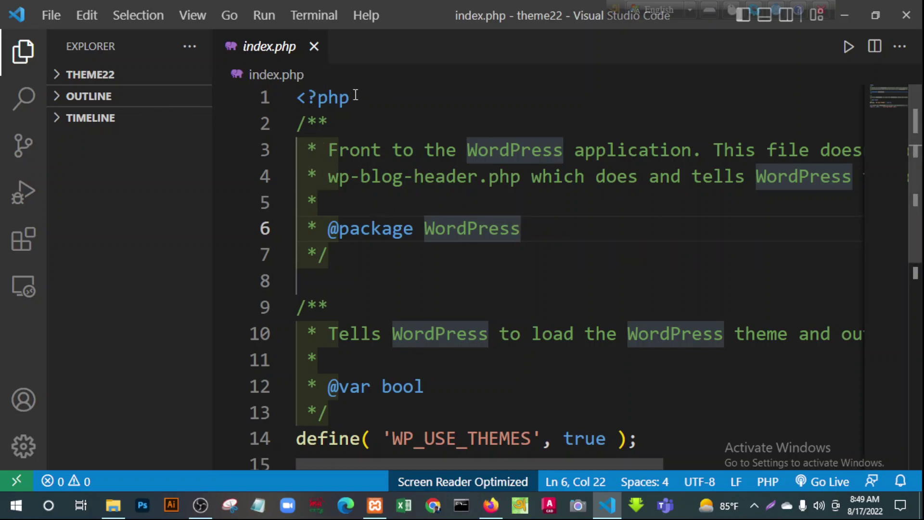
pyautogui.click(314, 47)
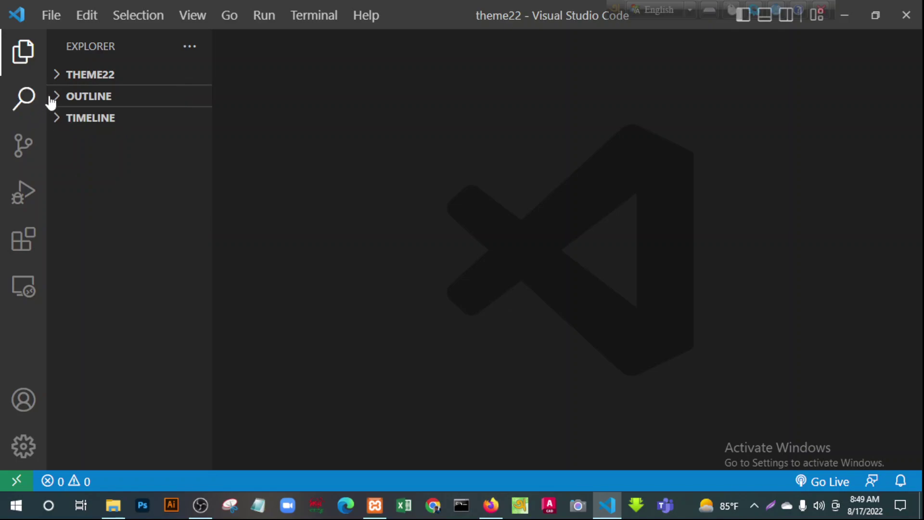
# Expand THEME22 to list wp-admin, wp-content, wp-includes and the root files through xmlrpc.php
pyautogui.click(59, 81)
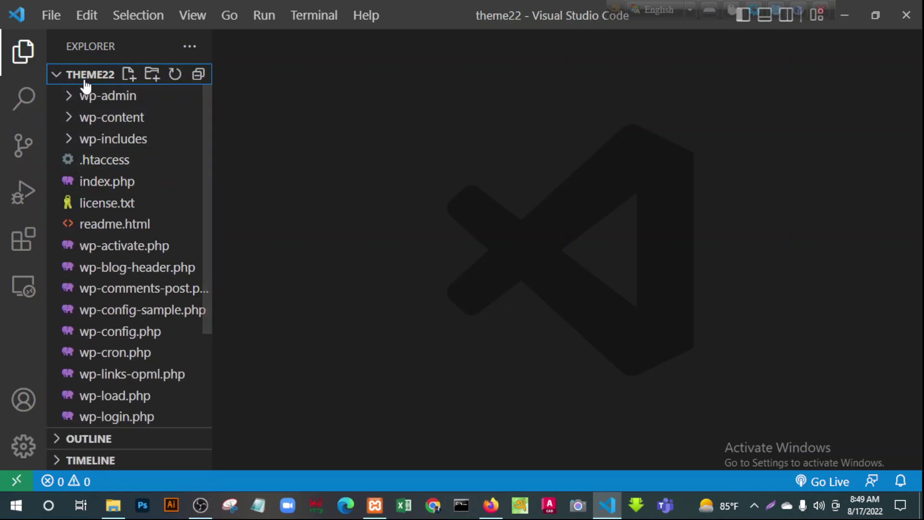
pyautogui.scroll(-3, 102, 310)
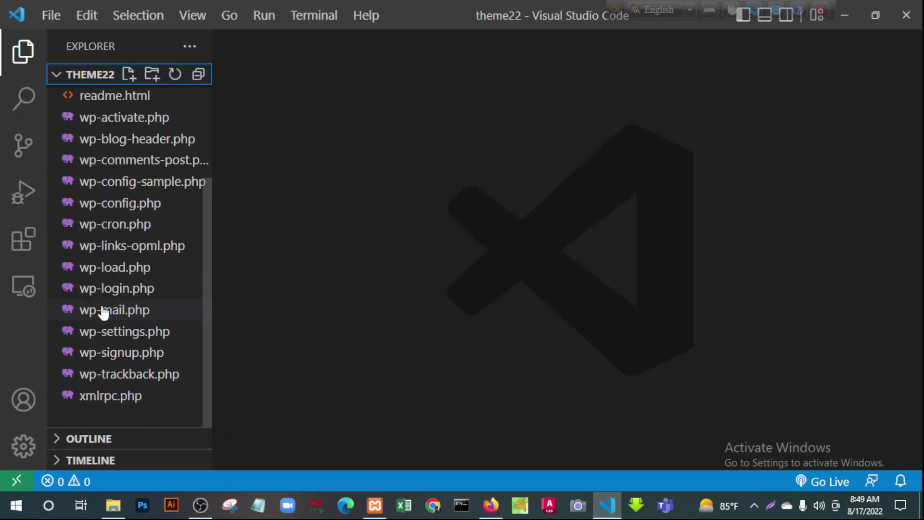
pyautogui.scroll(3, 102, 310)
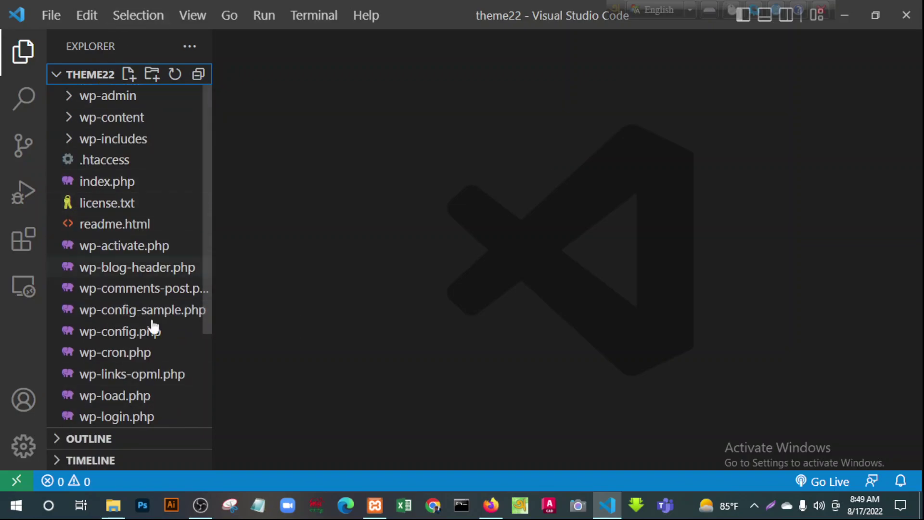